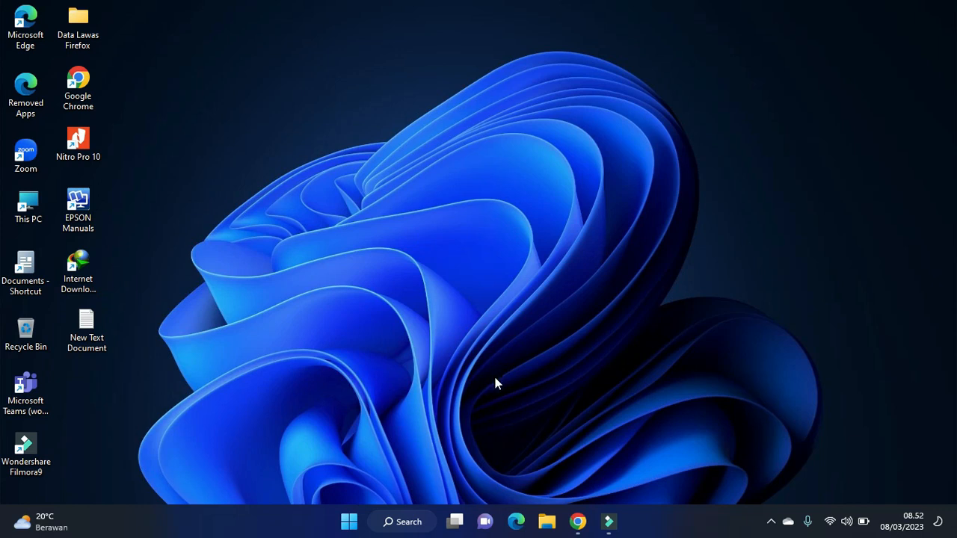
- Switch to the Chrome window and close the already open Canva page
{"action": "left_click", "coordinate": [581, 521]}
{"action": "left_click", "coordinate": [249, 9]}
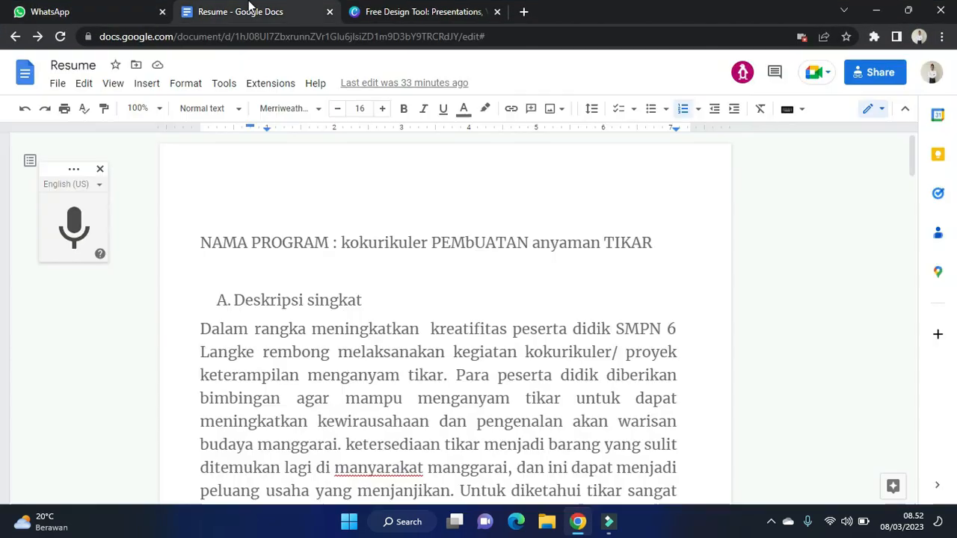
{"action": "left_click", "coordinate": [402, 7]}
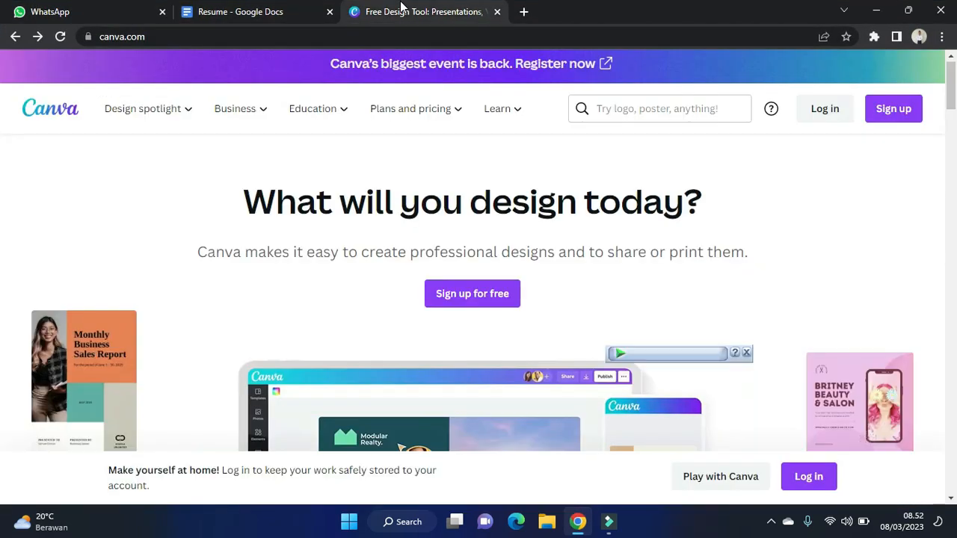
{"action": "left_click", "coordinate": [497, 12]}
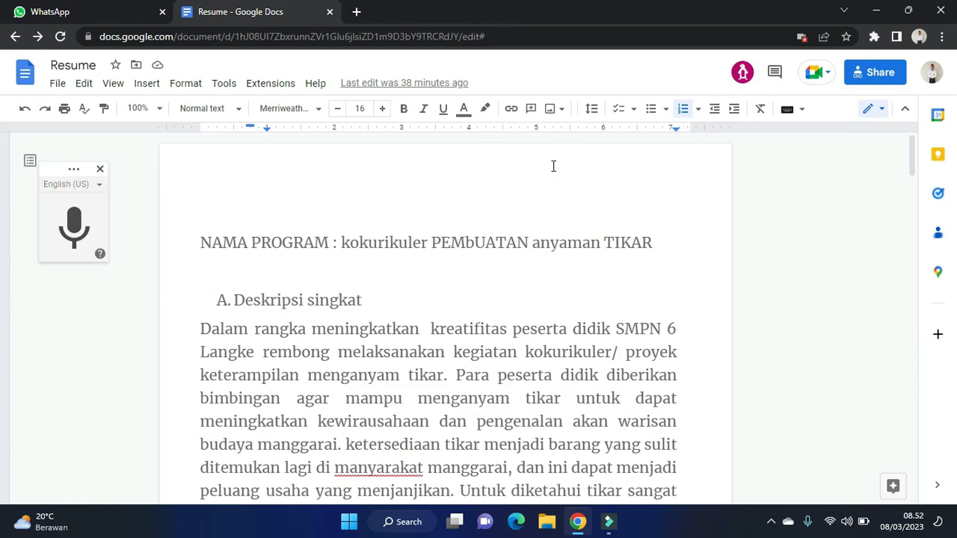
- Search Google for "canva" in a new browser tab and open the official Canva website from the results
{"action": "left_click", "coordinate": [356, 12]}
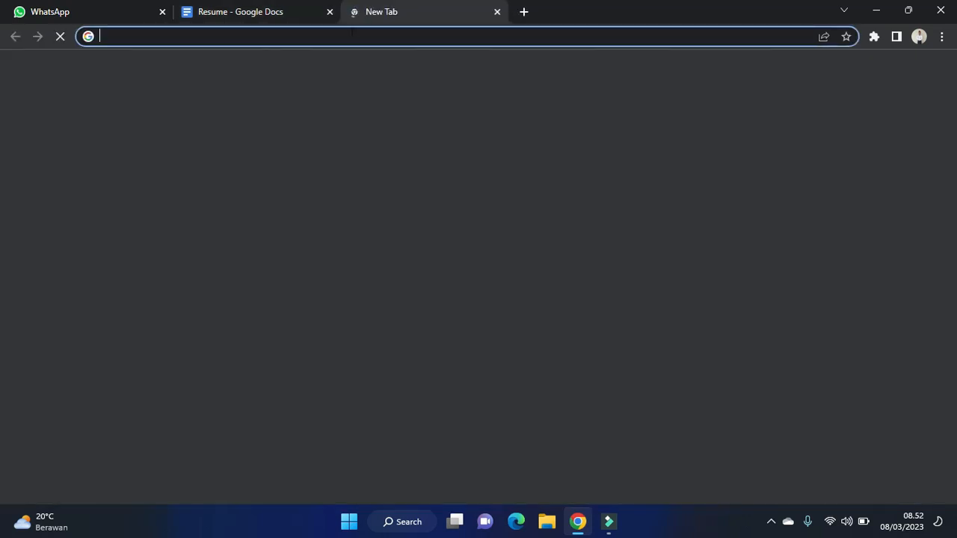
{"action": "left_click", "coordinate": [351, 33]}
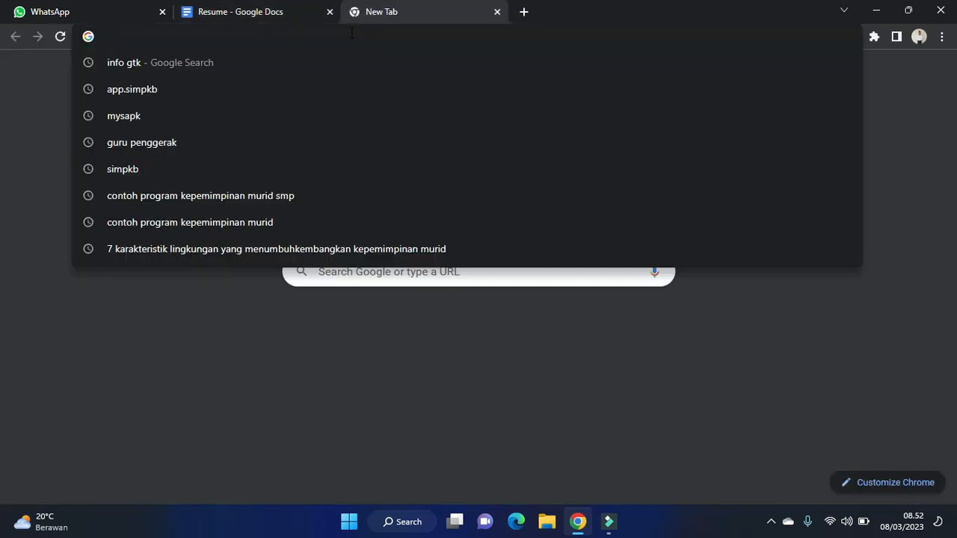
{"action": "type", "text": "canva"}
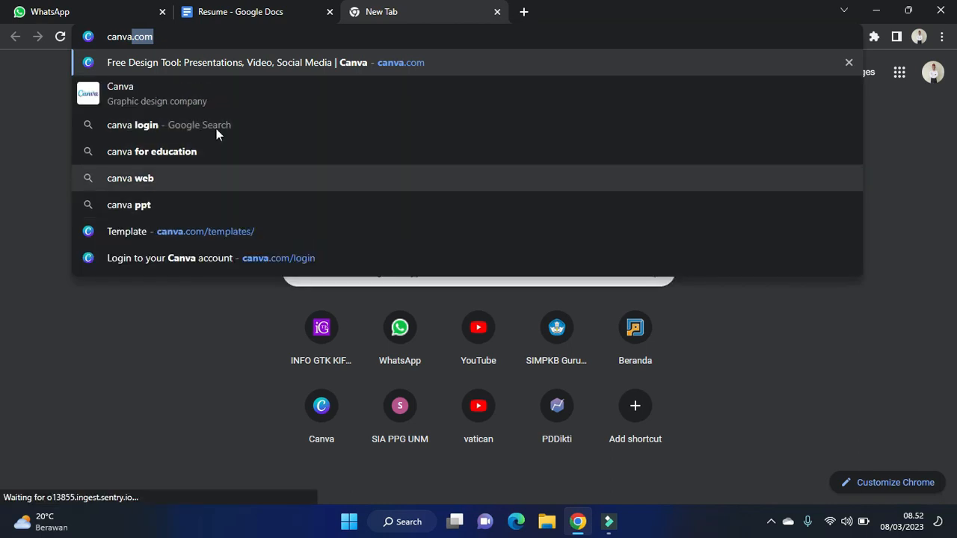
{"action": "key", "text": "Delete"}
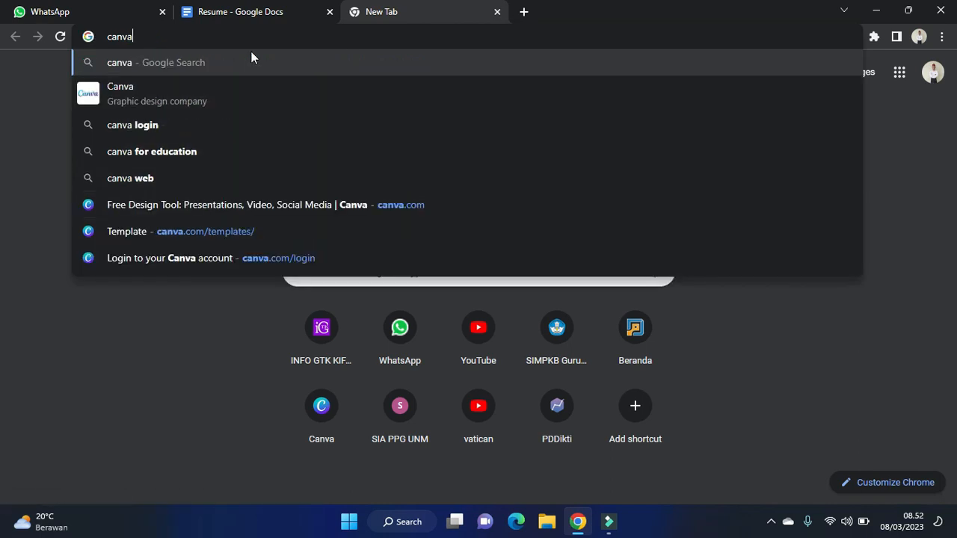
{"action": "key", "text": "Return"}
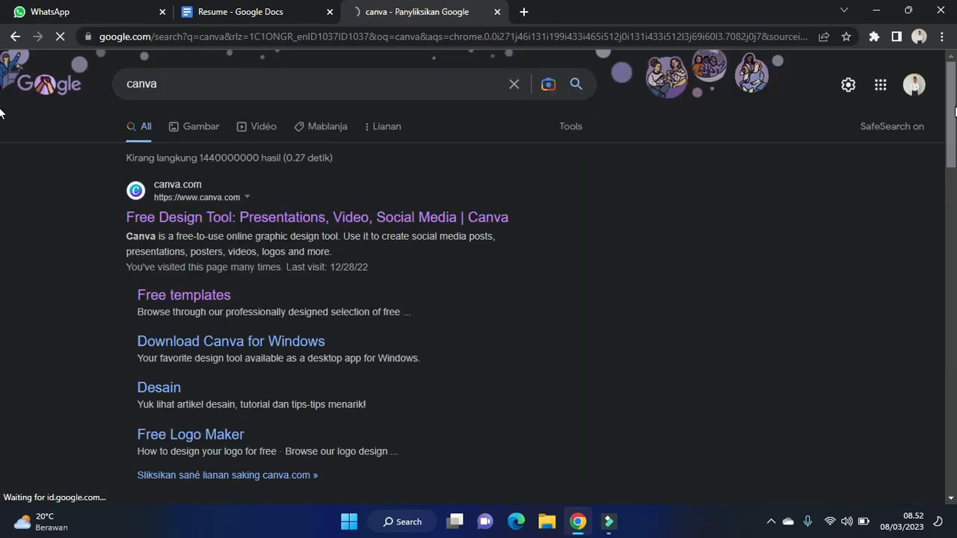
{"action": "scroll", "coordinate": [545, 82], "scroll_direction": "down", "scroll_amount": 1}
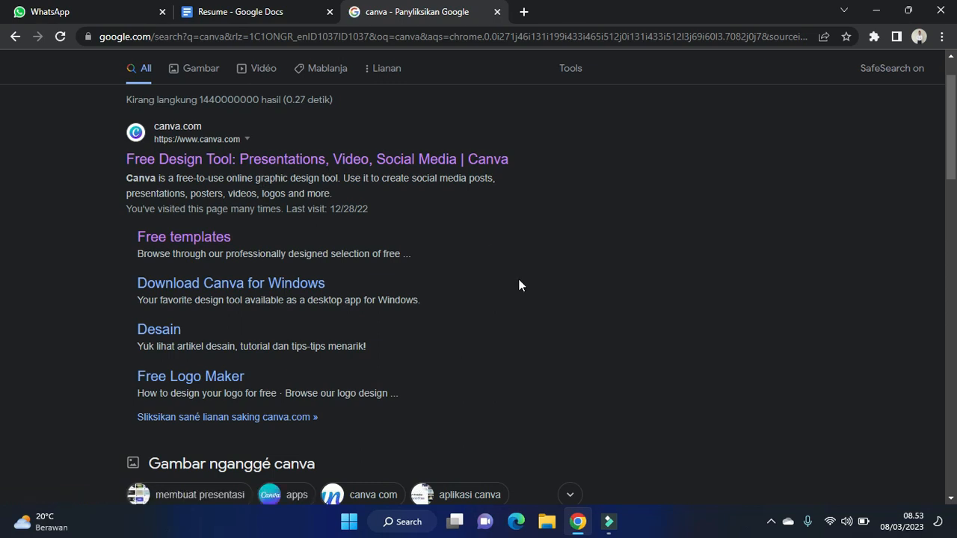
{"action": "left_click", "coordinate": [372, 160]}
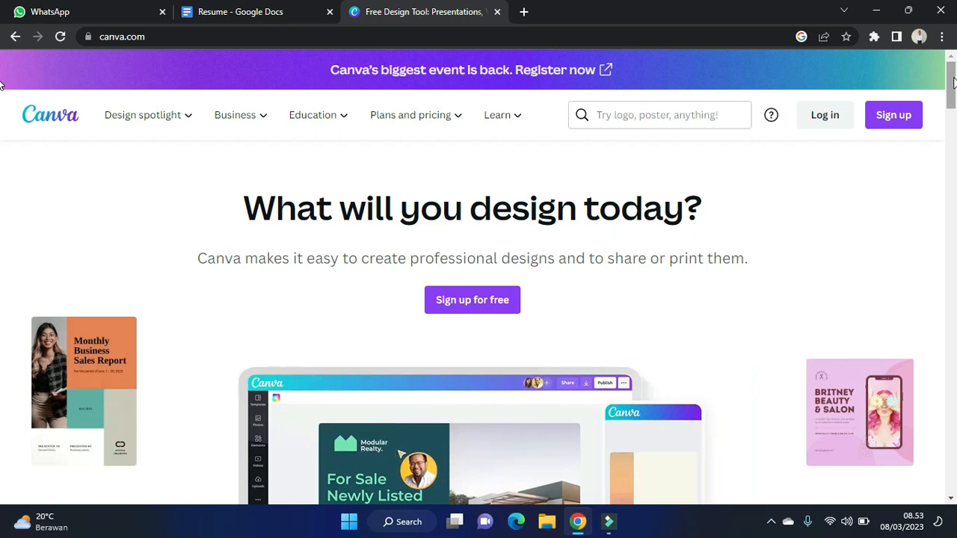
- Look over Canva's home page and its login and sign-up options
{"action": "scroll", "coordinate": [1, 85], "scroll_direction": "down", "scroll_amount": 3}
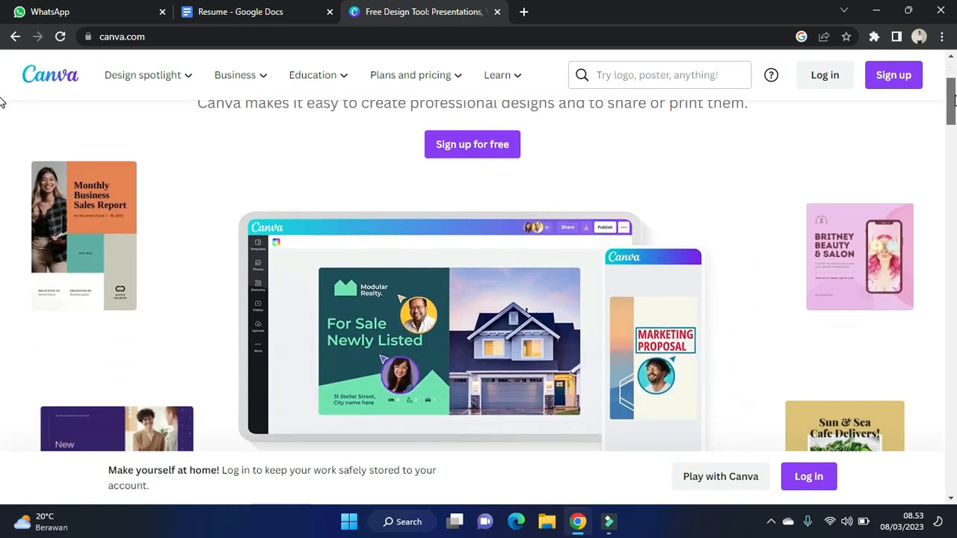
{"action": "scroll", "coordinate": [1, 86], "scroll_direction": "up", "scroll_amount": 3}
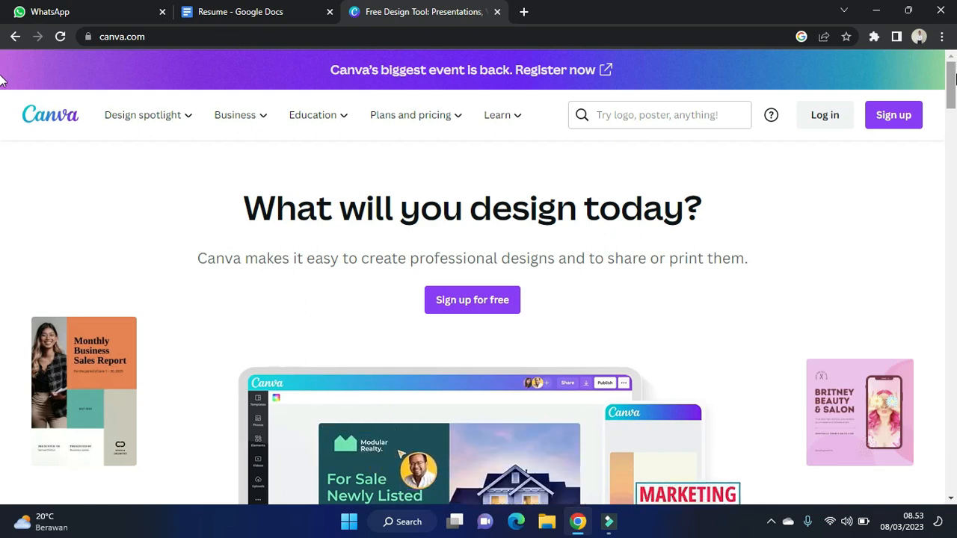
{"action": "scroll", "coordinate": [2, 83], "scroll_direction": "down", "scroll_amount": 2}
{"action": "scroll", "coordinate": [2, 93], "scroll_direction": "down", "scroll_amount": 1}
{"action": "scroll", "coordinate": [2, 90], "scroll_direction": "up", "scroll_amount": 3}
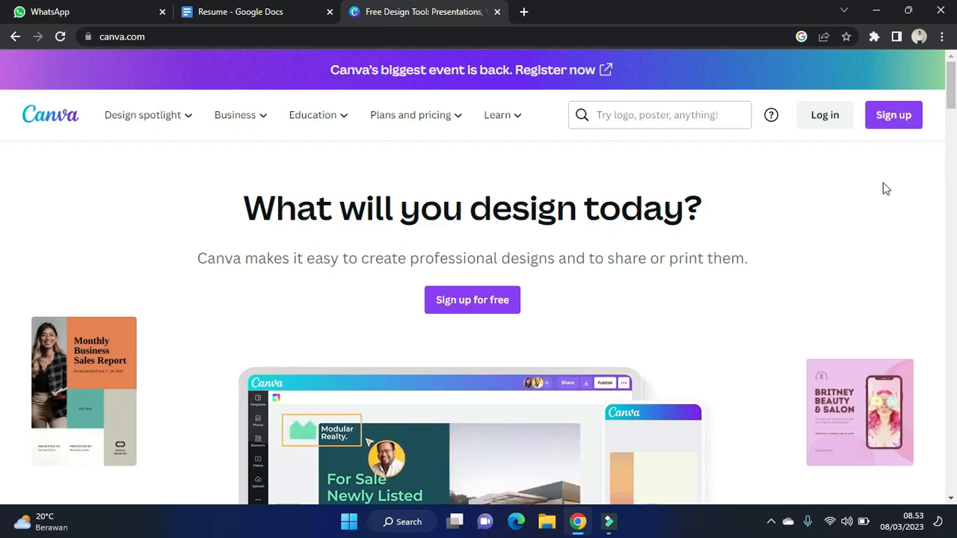
{"action": "left_click", "coordinate": [850, 116]}
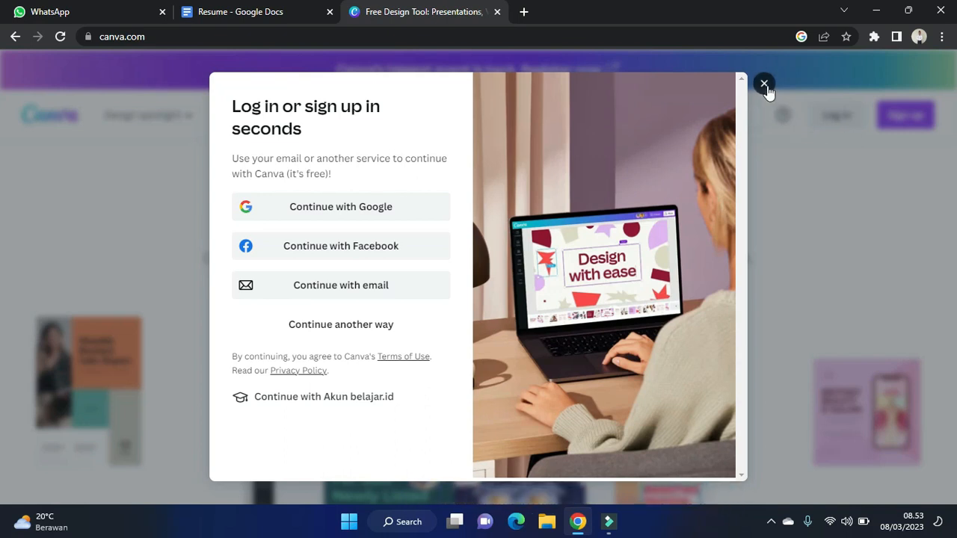
{"action": "left_click", "coordinate": [763, 84]}
- Log in to Canva through Google with the teacher's belajar.id account
{"action": "left_click", "coordinate": [876, 115]}
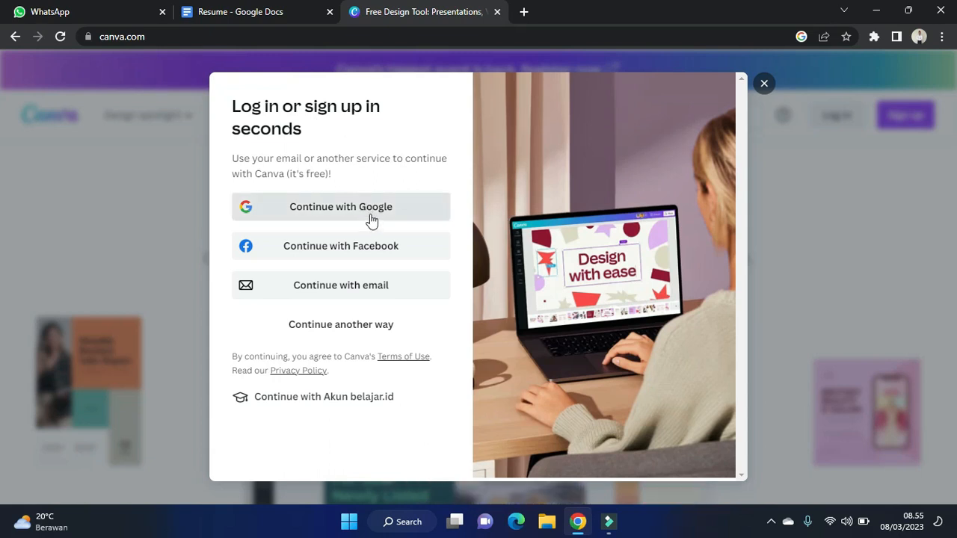
{"action": "left_click", "coordinate": [323, 400]}
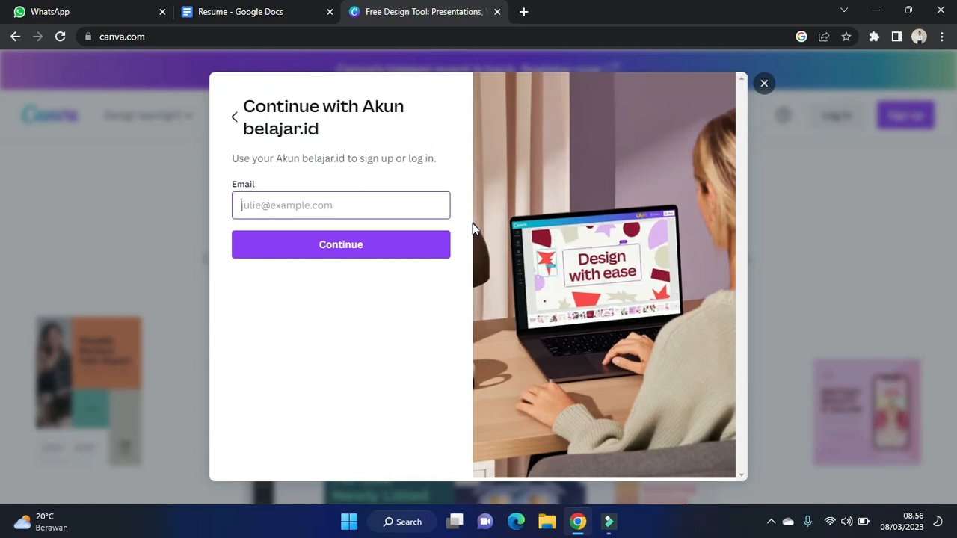
{"action": "left_click", "coordinate": [236, 120]}
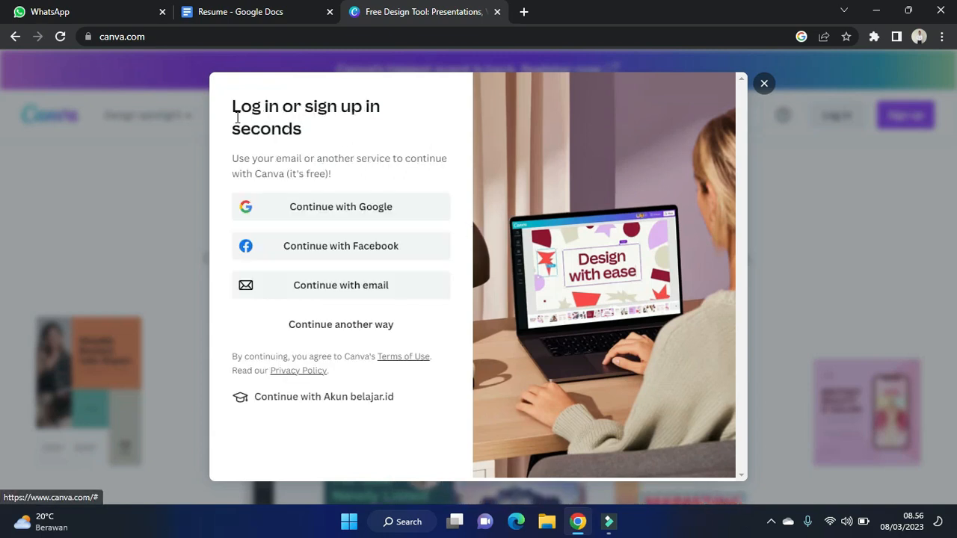
{"action": "left_click", "coordinate": [302, 216]}
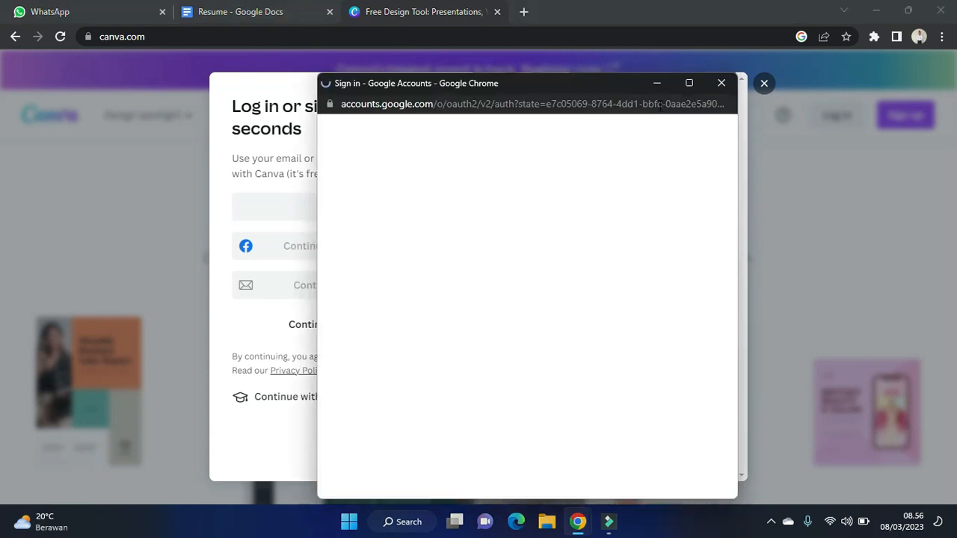
{"action": "left_click_drag", "start_coordinate": [529, 83], "coordinate": [529, 23]}
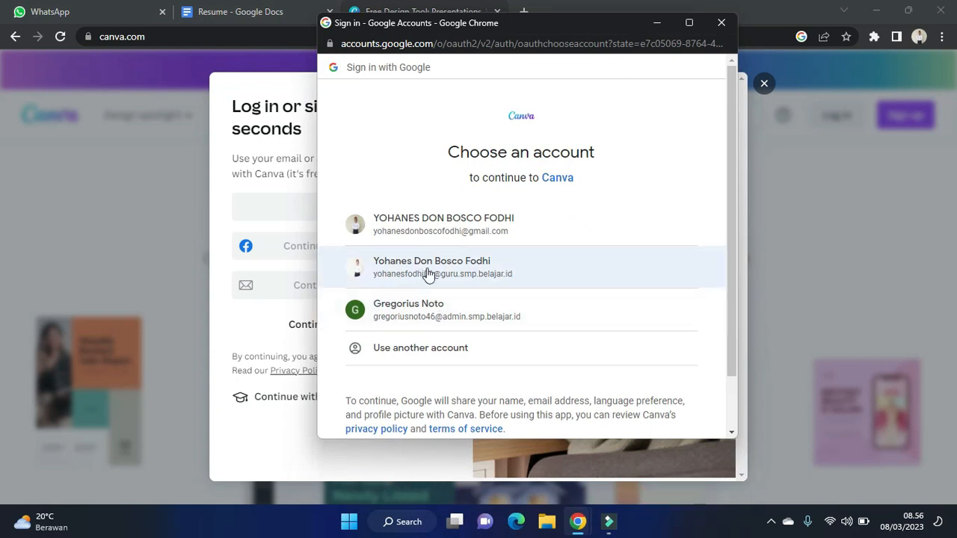
{"action": "left_click", "coordinate": [489, 281]}
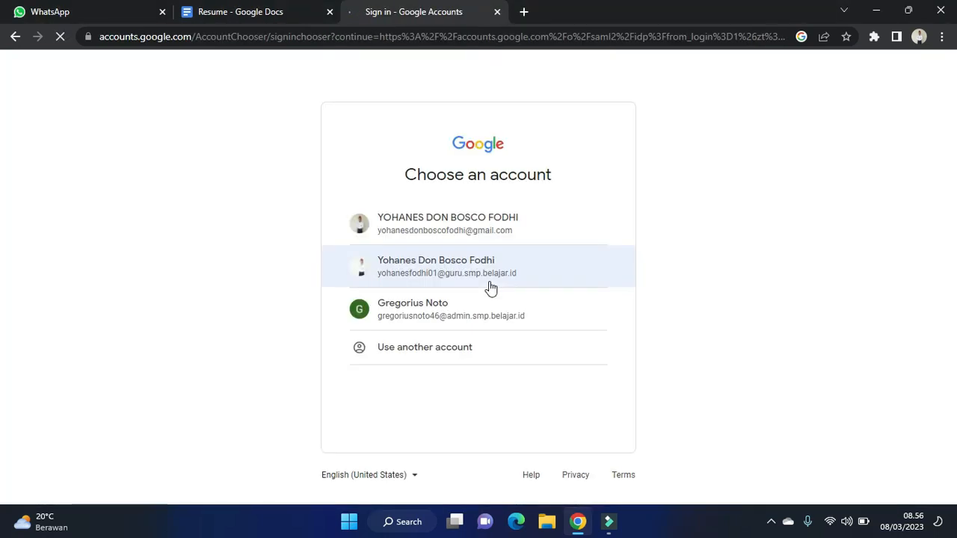
{"action": "left_click", "coordinate": [489, 282]}
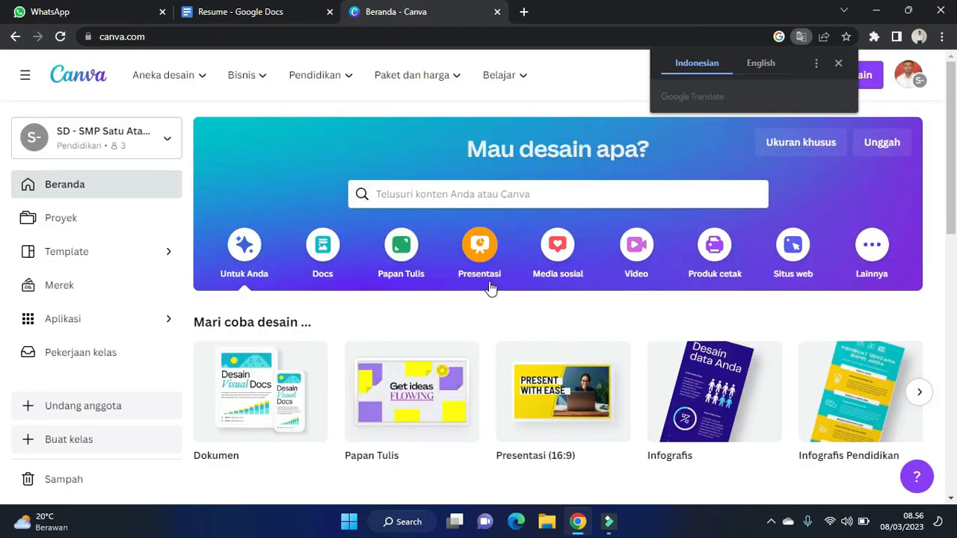
- Dismiss the page translation prompt and view which other teams the account can switch to
{"action": "left_click", "coordinate": [839, 64]}
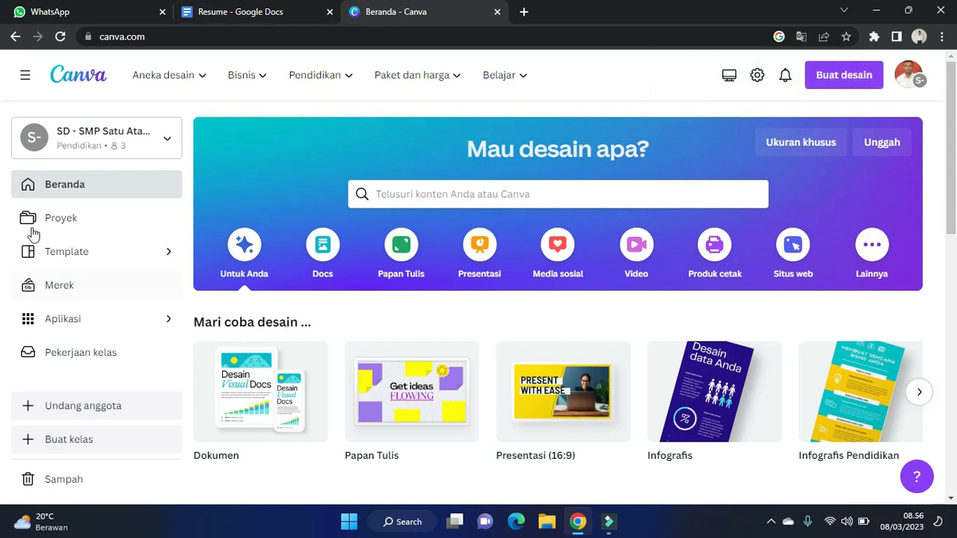
{"action": "left_click", "coordinate": [110, 150]}
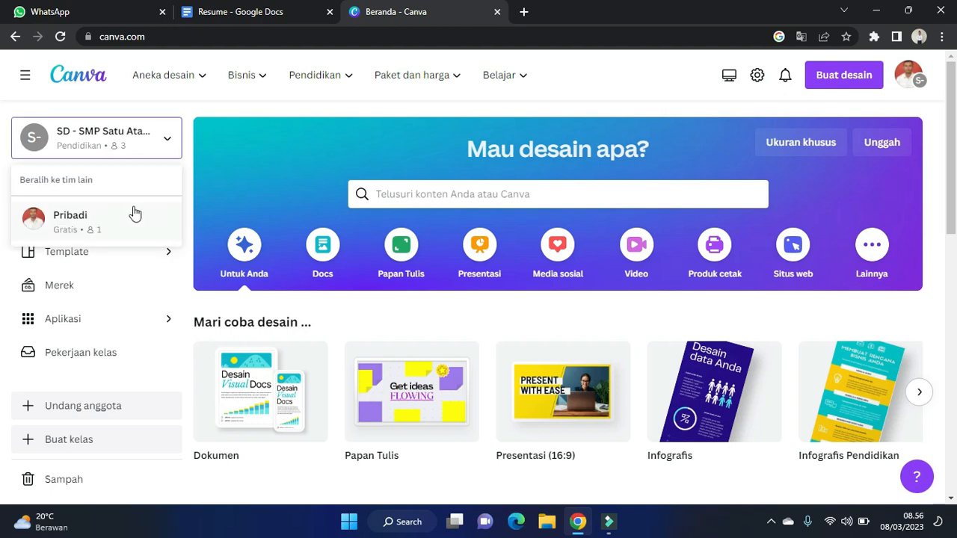
{"action": "left_click", "coordinate": [170, 143]}
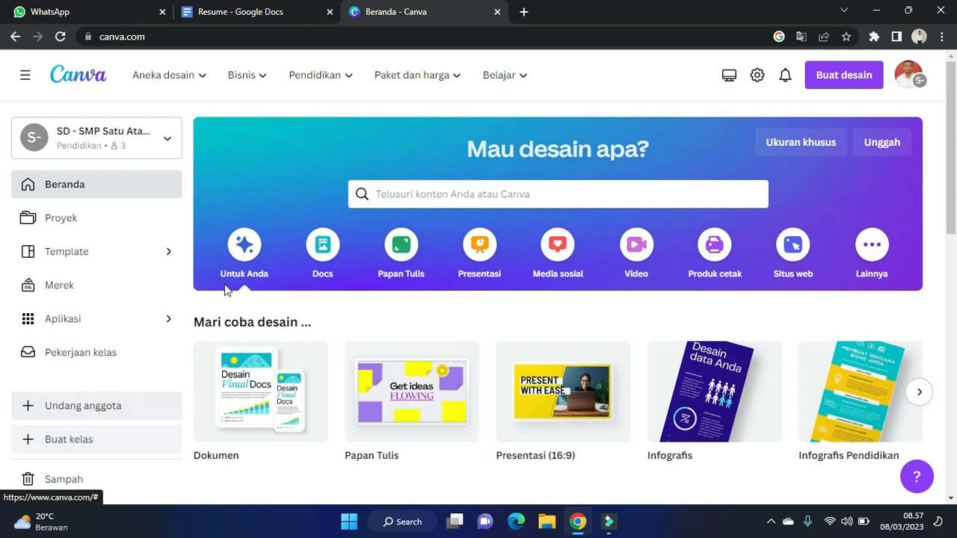
{"action": "left_click", "coordinate": [155, 144]}
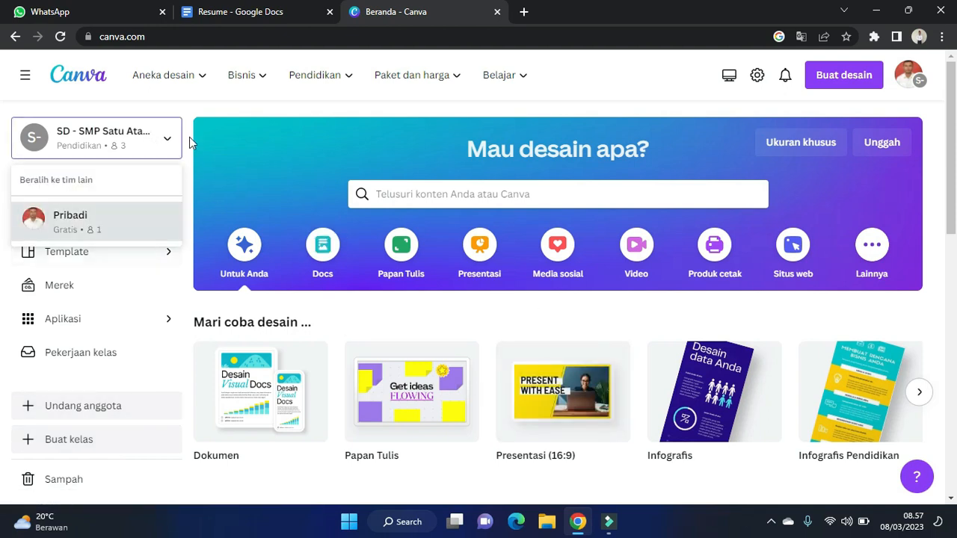
{"action": "left_click", "coordinate": [202, 107]}
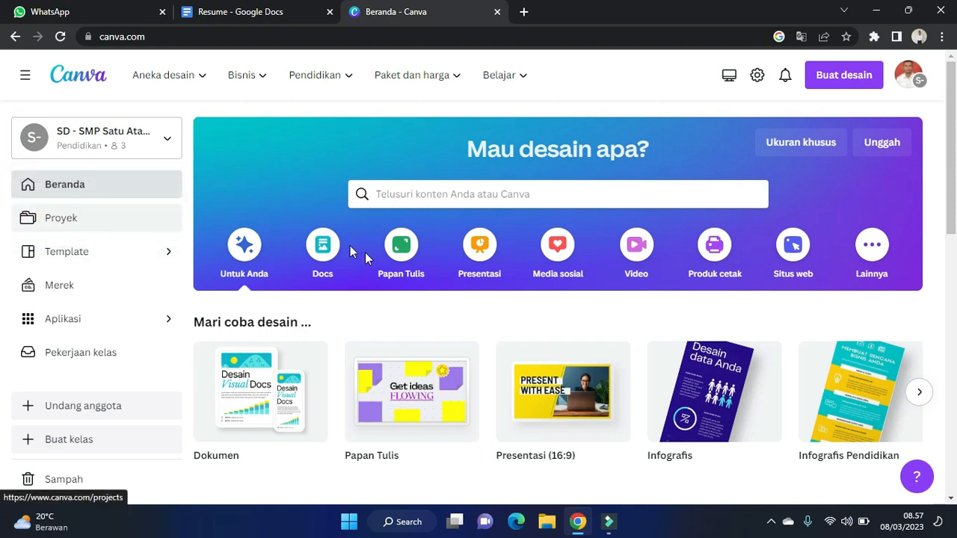
- Open the Proyek page, view its owner filter and look through the saved designs and uploaded images
{"action": "scroll", "coordinate": [953, 189], "scroll_direction": "down", "scroll_amount": 1}
{"action": "left_click", "coordinate": [61, 217]}
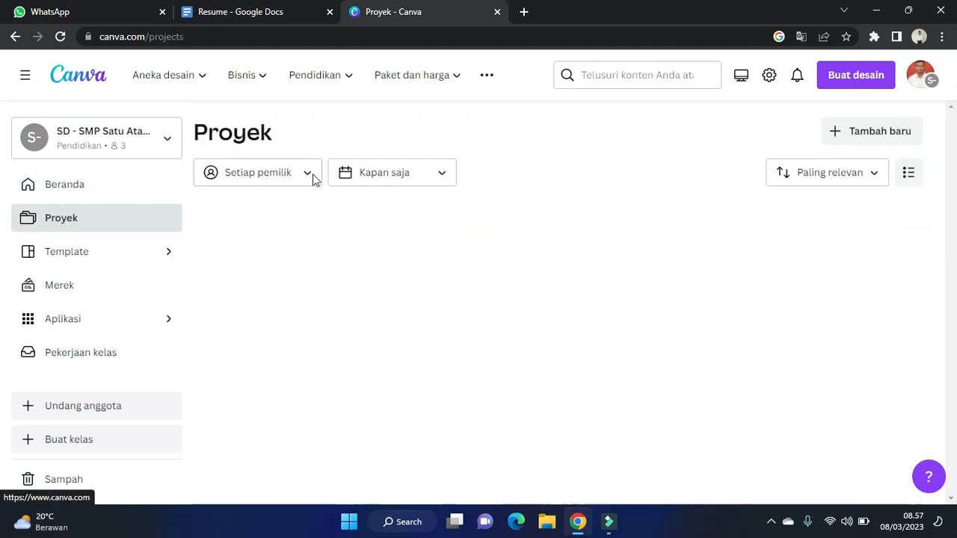
{"action": "left_click", "coordinate": [306, 177]}
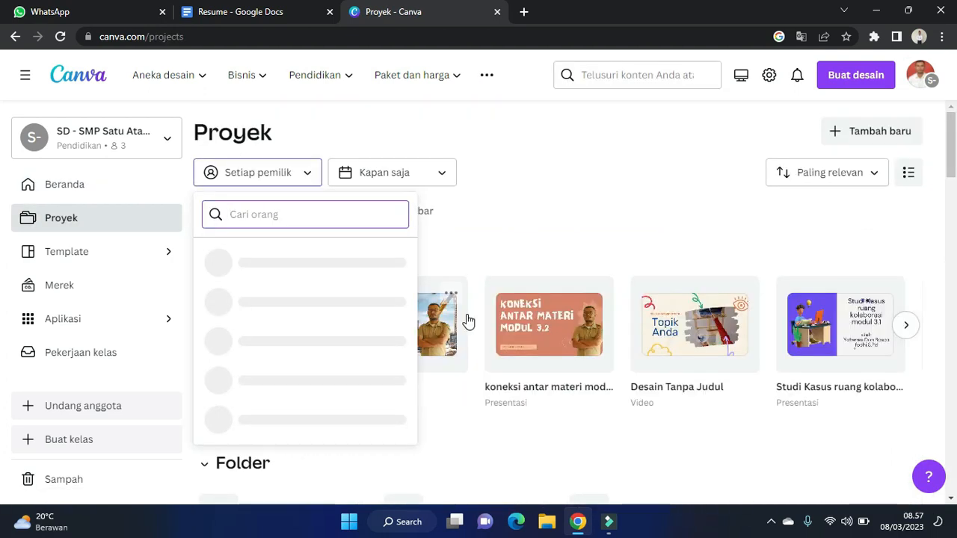
{"action": "left_click", "coordinate": [542, 244]}
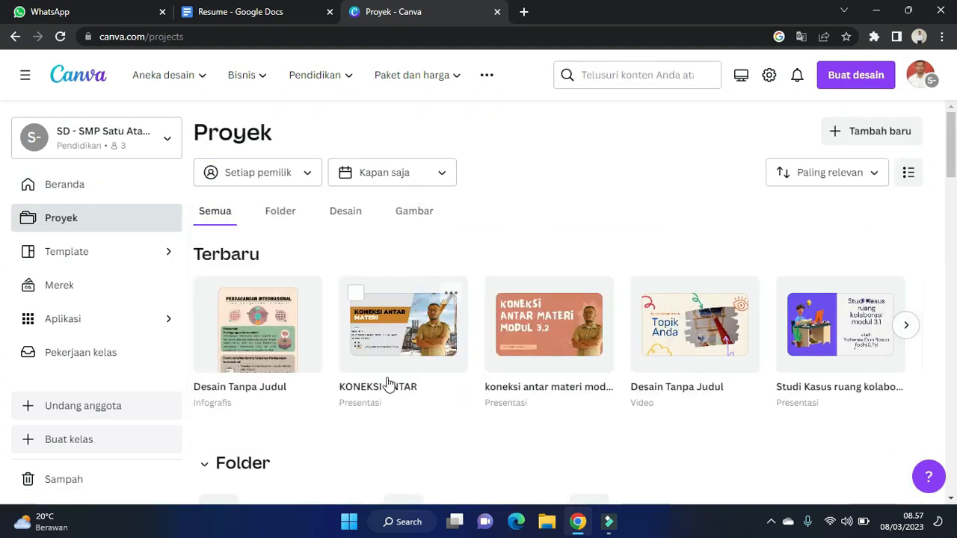
{"action": "left_click_drag", "start_coordinate": [953, 165], "coordinate": [954, 381]}
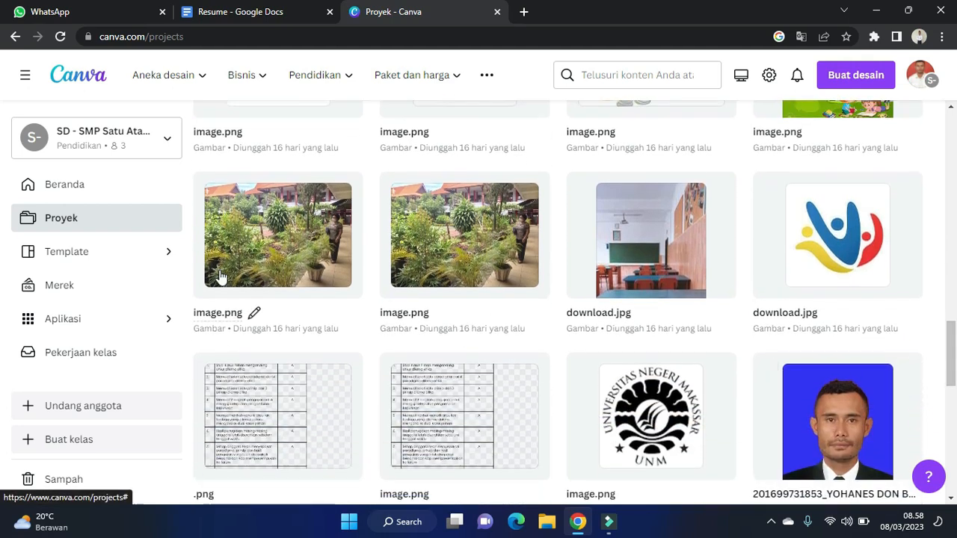
- Open the Template page and look through the list of template categories
{"action": "left_click", "coordinate": [174, 260]}
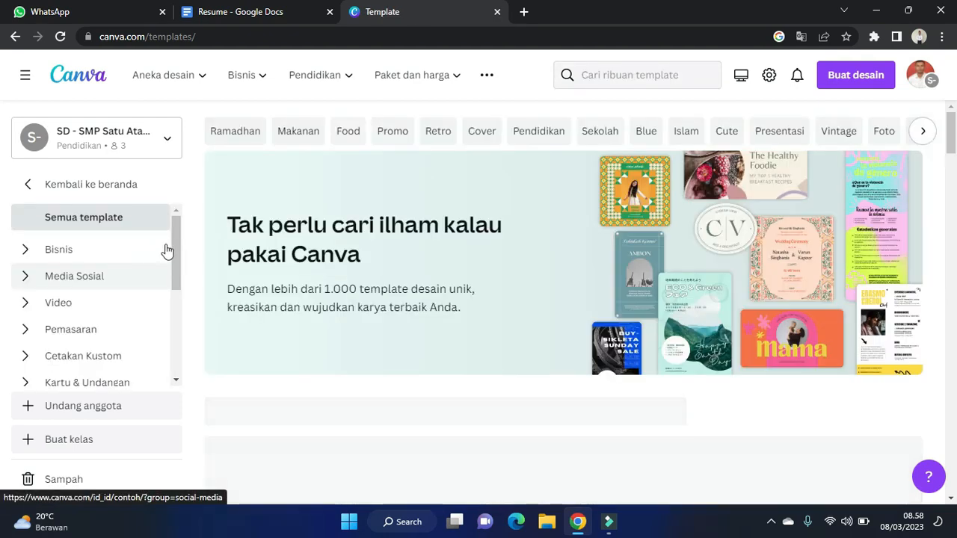
{"action": "mouse_move", "coordinate": [171, 241]}
{"action": "left_mouse_down"}
{"action": "mouse_move", "coordinate": [174, 265]}
{"action": "mouse_move", "coordinate": [172, 245]}
{"action": "left_mouse_up"}
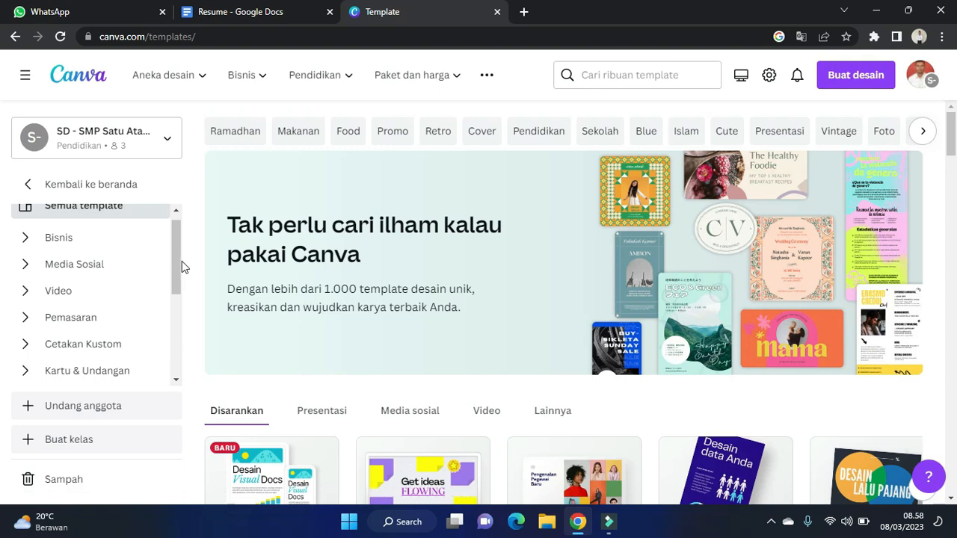
{"action": "left_click_drag", "start_coordinate": [178, 260], "coordinate": [178, 261]}
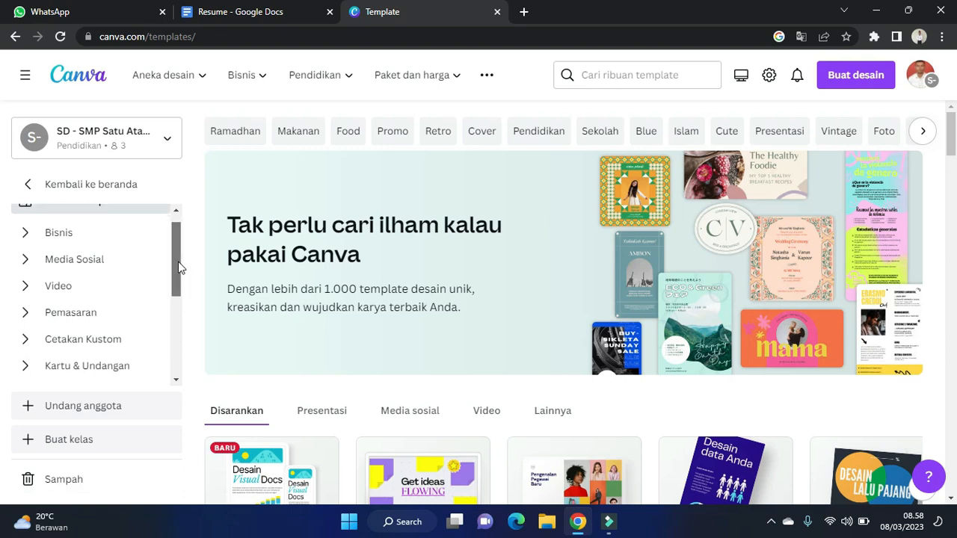
{"action": "left_click_drag", "start_coordinate": [178, 261], "coordinate": [172, 252]}
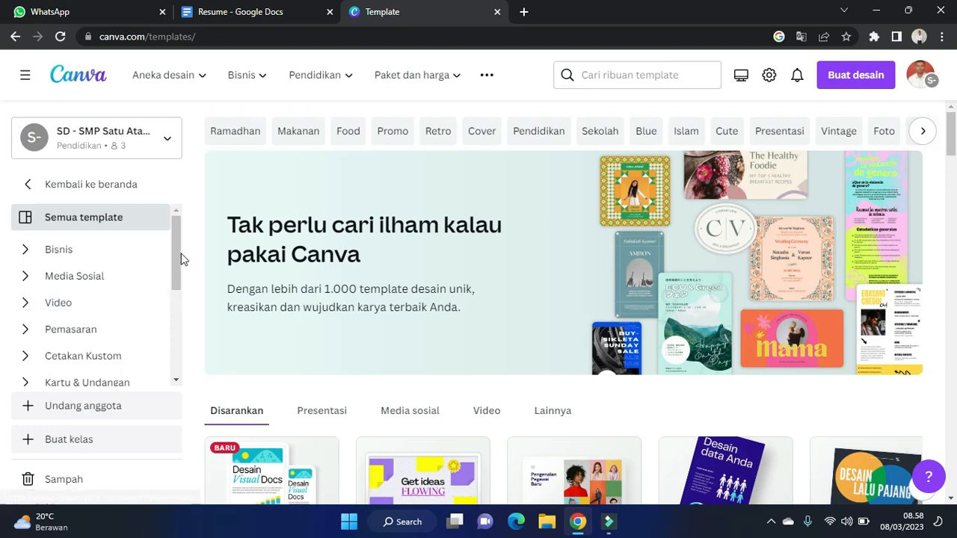
{"action": "left_click_drag", "start_coordinate": [180, 256], "coordinate": [180, 271]}
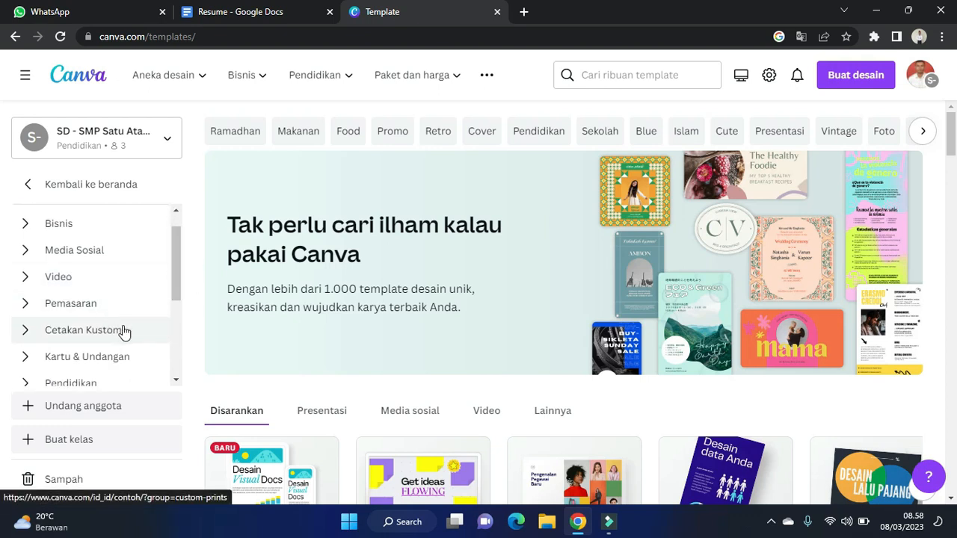
- Expand the Pendidikan template category, look through its subcategories and return to the home page
{"action": "scroll", "coordinate": [179, 278], "scroll_direction": "down", "scroll_amount": 1}
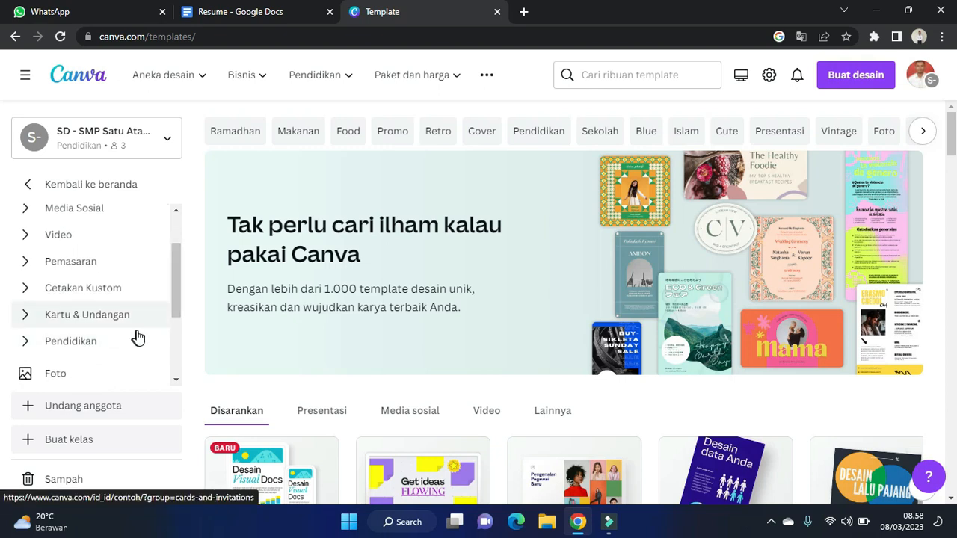
{"action": "left_click", "coordinate": [27, 344]}
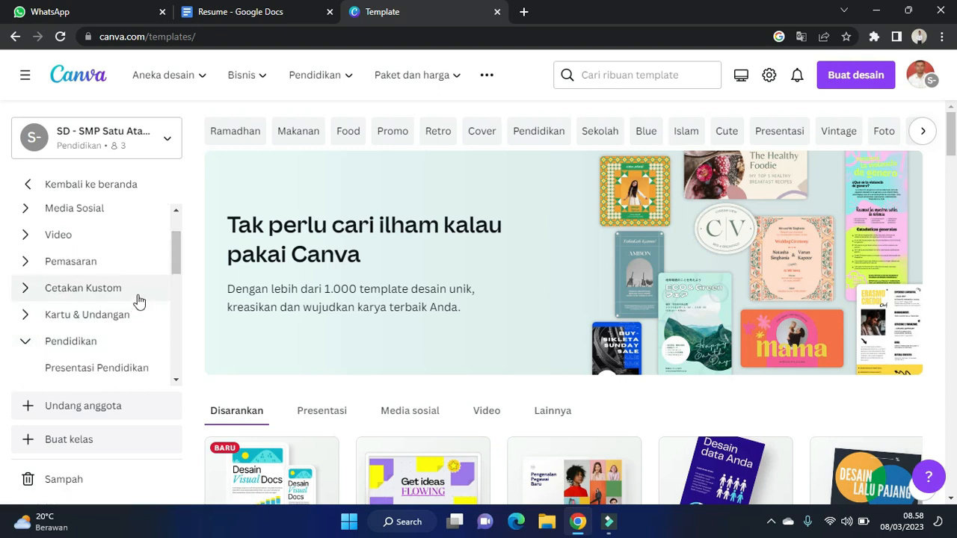
{"action": "left_click_drag", "start_coordinate": [173, 254], "coordinate": [175, 293]}
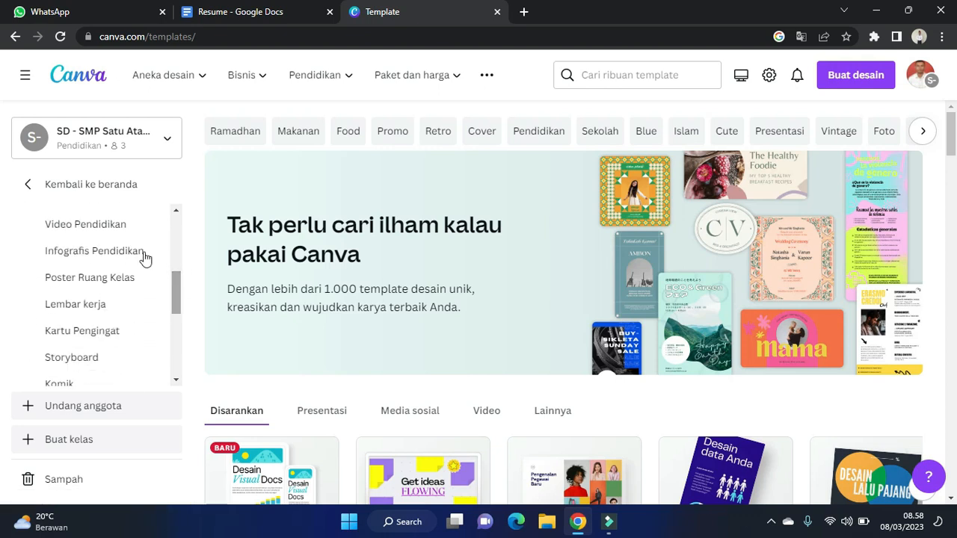
{"action": "left_click", "coordinate": [31, 185]}
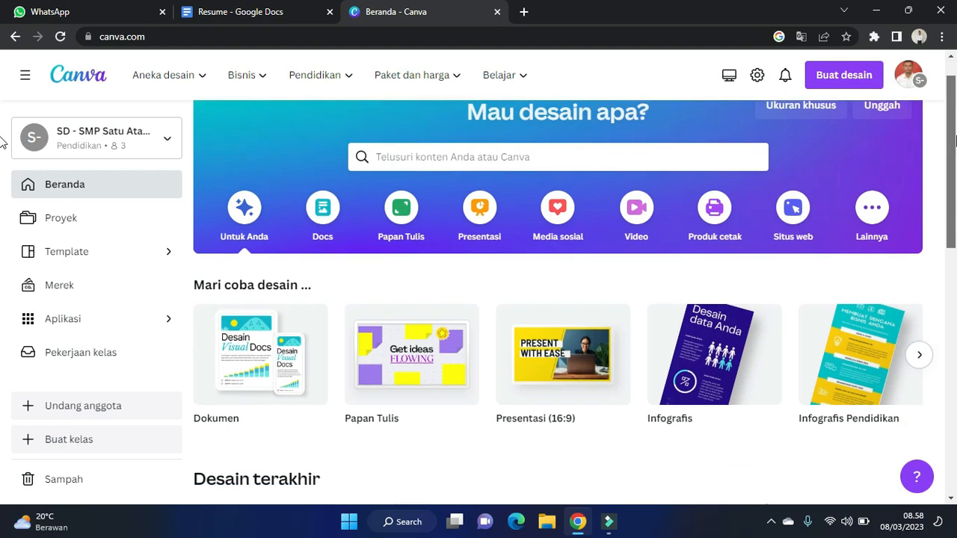
- Look through the suggested design types and the recent designs on the home page
{"action": "scroll", "coordinate": [954, 150], "scroll_direction": "down", "scroll_amount": 2}
{"action": "mouse_move", "coordinate": [954, 149]}
{"action": "left_mouse_down"}
{"action": "mouse_move", "coordinate": [955, 187]}
{"action": "mouse_move", "coordinate": [954, 140]}
{"action": "mouse_move", "coordinate": [954, 152]}
{"action": "left_mouse_up"}
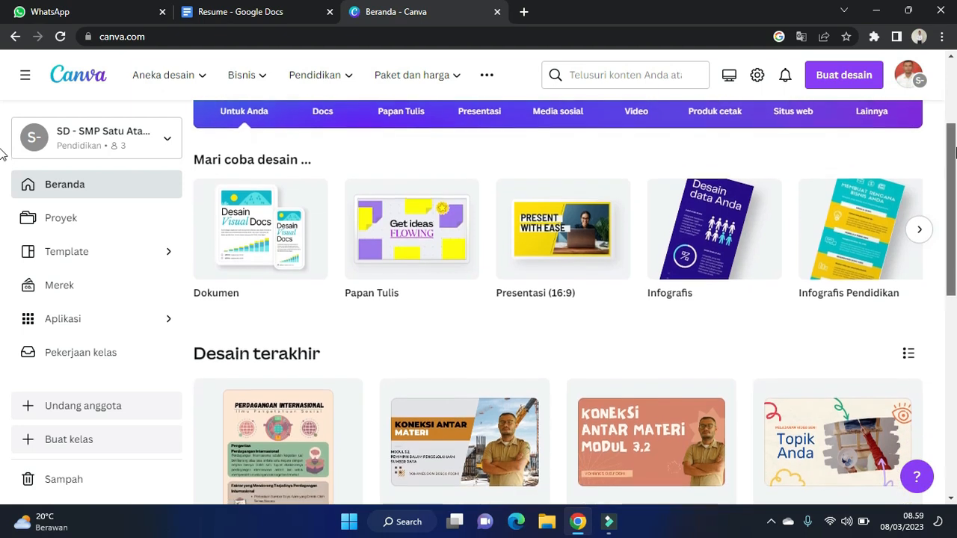
{"action": "mouse_move", "coordinate": [278, 237]}
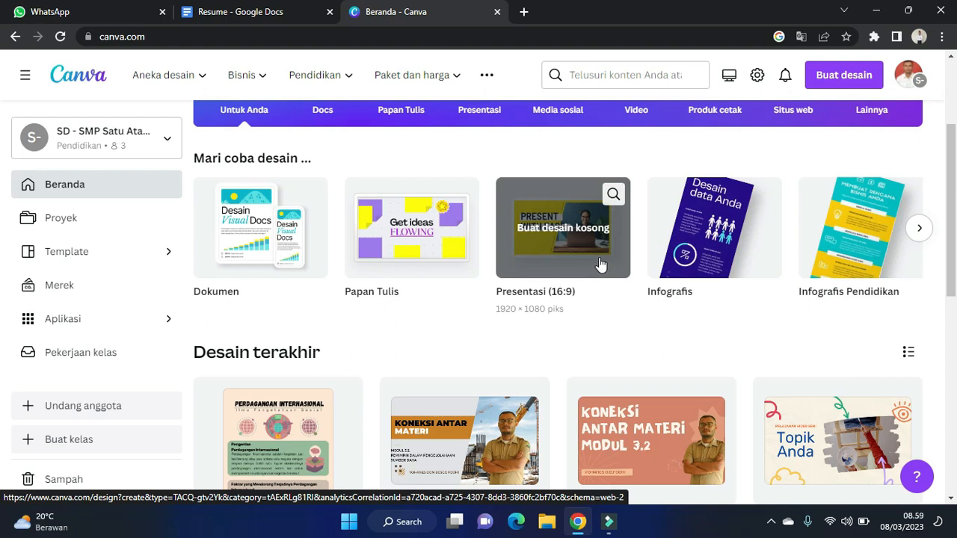
{"action": "scroll", "coordinate": [954, 182], "scroll_direction": "down", "scroll_amount": 1}
{"action": "left_click_drag", "start_coordinate": [955, 182], "coordinate": [955, 185]}
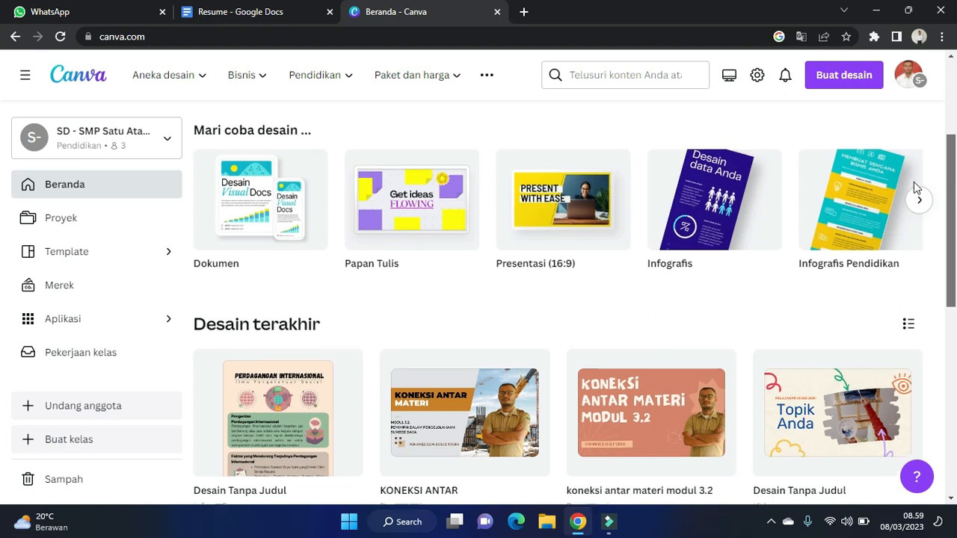
{"action": "scroll", "coordinate": [915, 183], "scroll_direction": "down", "scroll_amount": 1}
{"action": "left_click", "coordinate": [919, 158]}
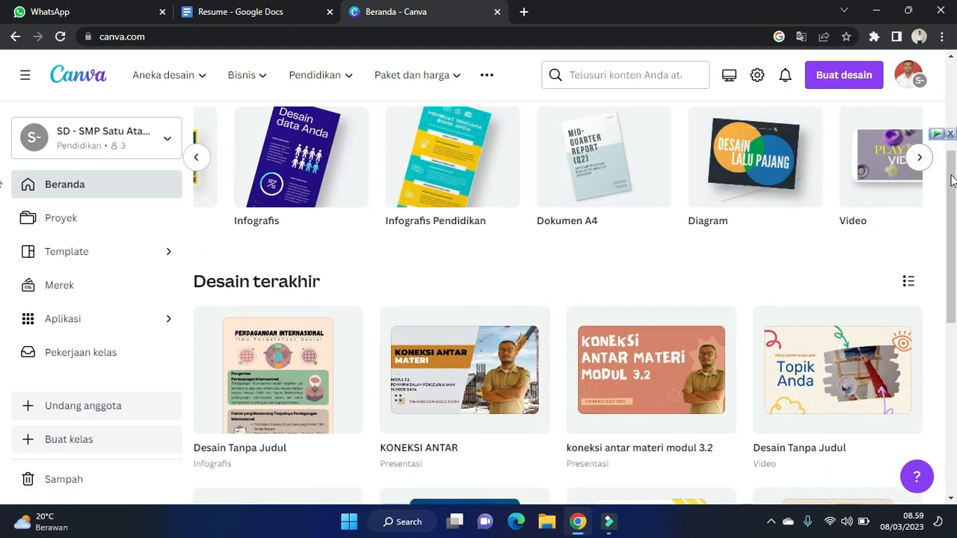
{"action": "left_click_drag", "start_coordinate": [954, 193], "coordinate": [945, 61]}
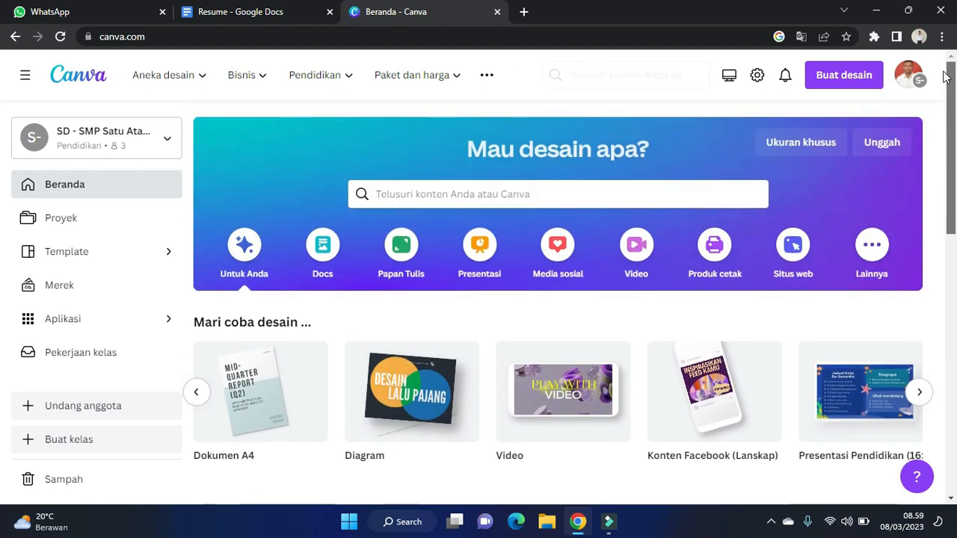
{"action": "mouse_move", "coordinate": [954, 124]}
{"action": "left_mouse_down"}
{"action": "mouse_move", "coordinate": [954, 139]}
{"action": "mouse_move", "coordinate": [954, 125]}
{"action": "left_mouse_up"}
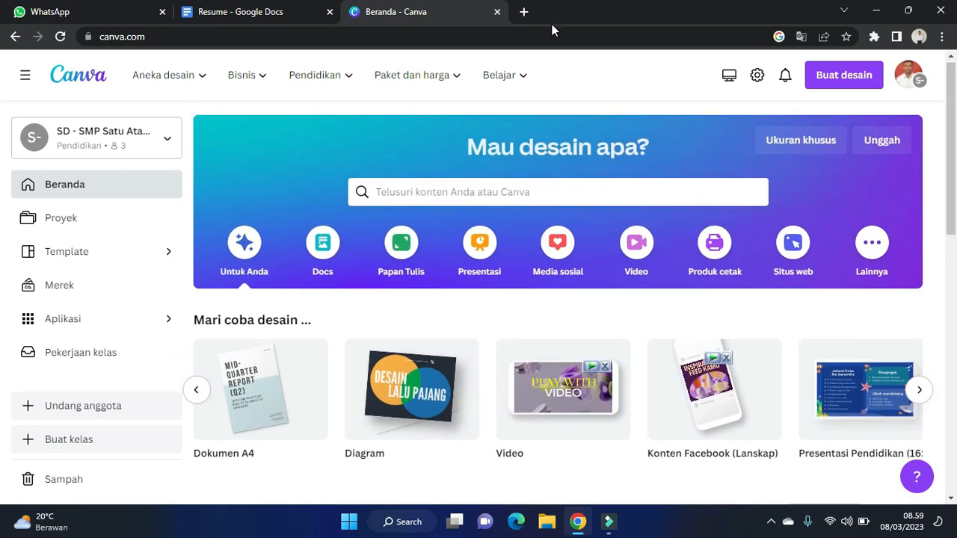
- Switch to the Resume document in Google Docs and review its program name and the Deskripsi singkat section
{"action": "left_click", "coordinate": [209, 5]}
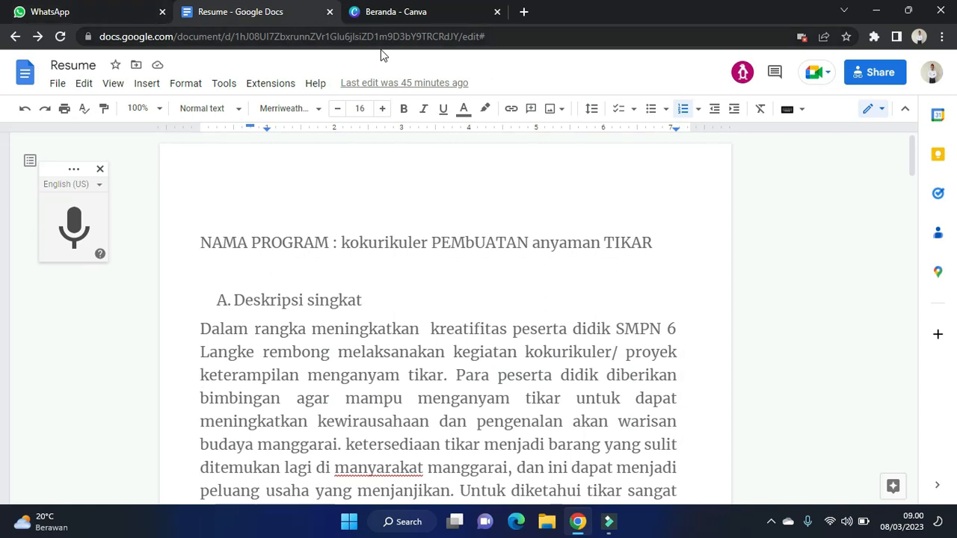
{"action": "left_click", "coordinate": [399, 9]}
{"action": "left_click", "coordinate": [255, 8]}
{"action": "left_click_drag", "start_coordinate": [909, 166], "coordinate": [911, 167]}
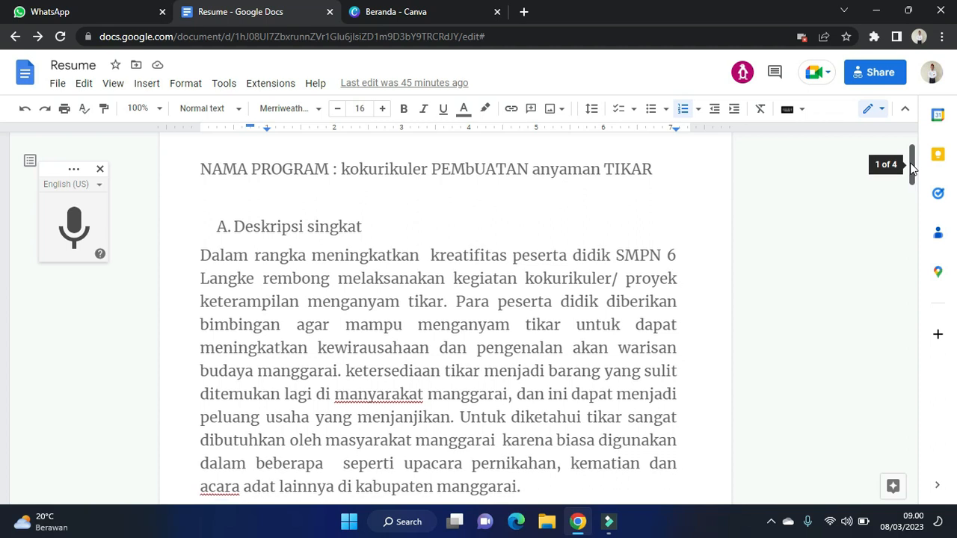
{"action": "left_click", "coordinate": [538, 160]}
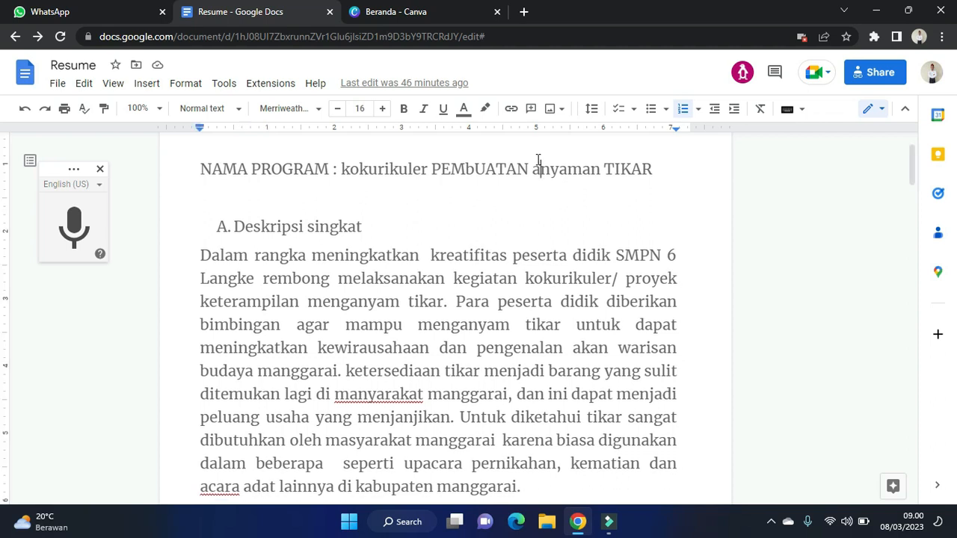
{"action": "left_click_drag", "start_coordinate": [378, 168], "coordinate": [513, 179]}
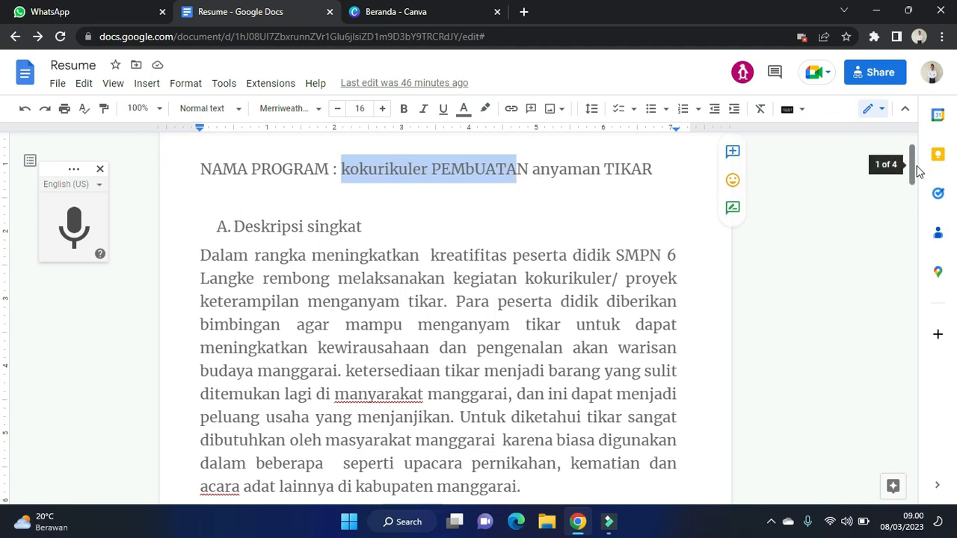
{"action": "left_click_drag", "start_coordinate": [917, 173], "coordinate": [470, 11]}
- Return to the Canva home page and browse further suggested design types, such as those for education and YouTube
{"action": "left_click", "coordinate": [470, 10]}
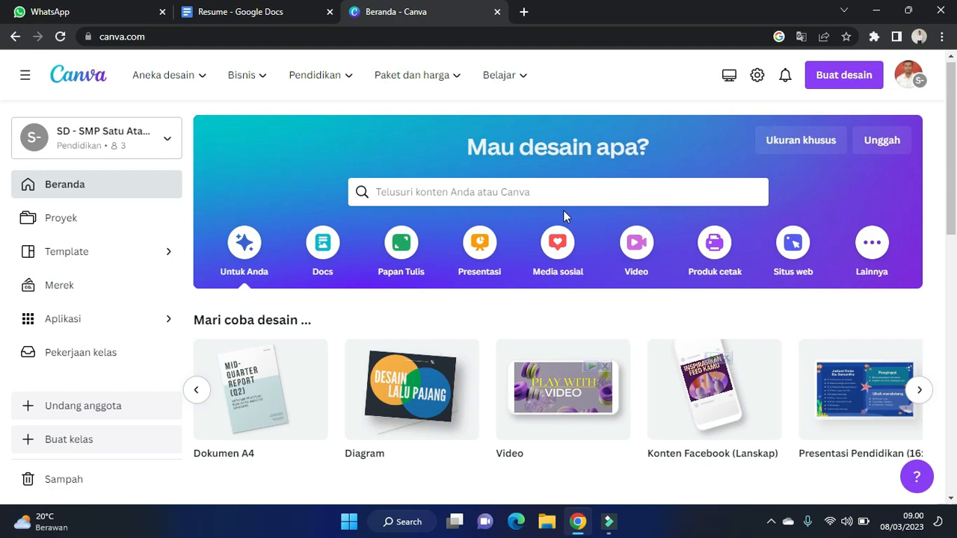
{"action": "left_click", "coordinate": [919, 399]}
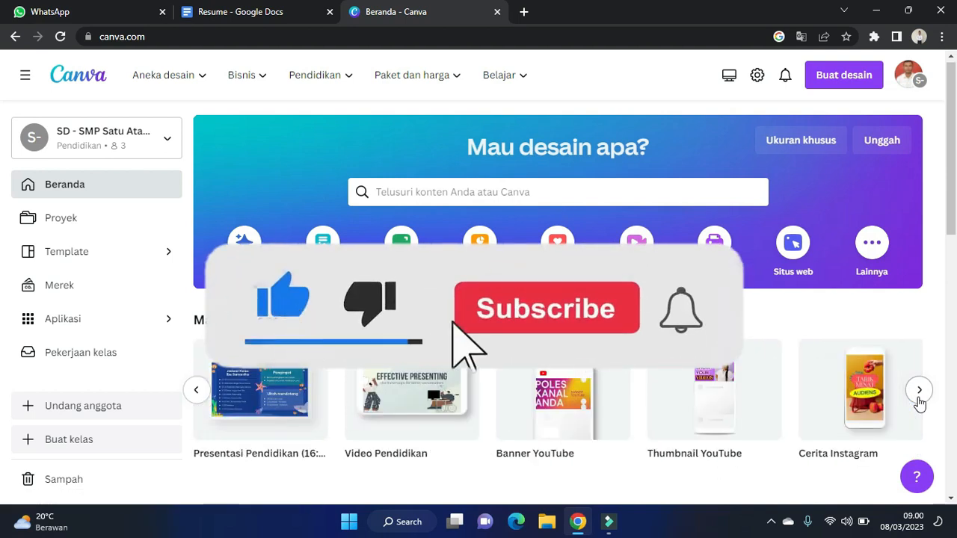
{"action": "scroll", "coordinate": [2, 187], "scroll_direction": "down", "scroll_amount": 3}
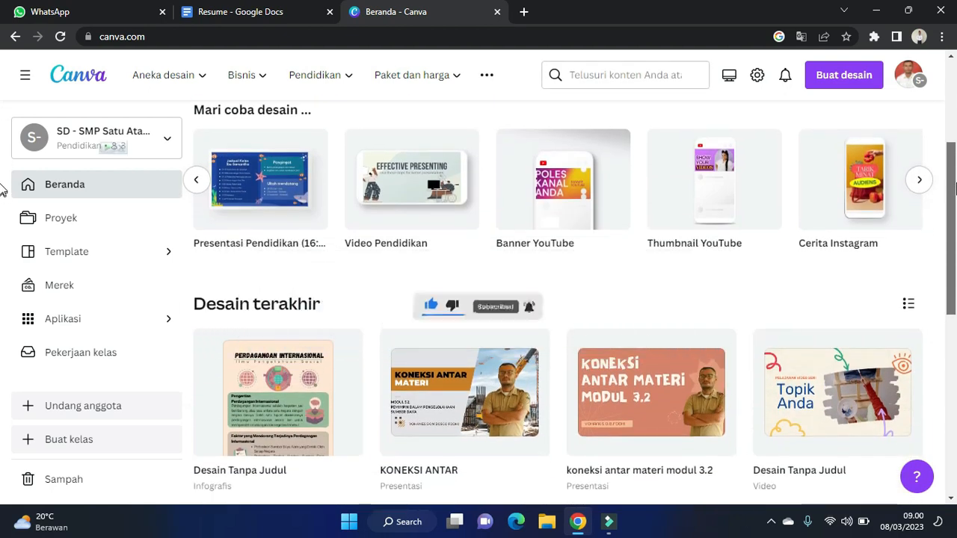
{"action": "scroll", "coordinate": [2, 194], "scroll_direction": "up", "scroll_amount": 1}
- Check the beginning of the Resume document in Google Docs again and switch back to Canva
{"action": "left_click", "coordinate": [310, 6]}
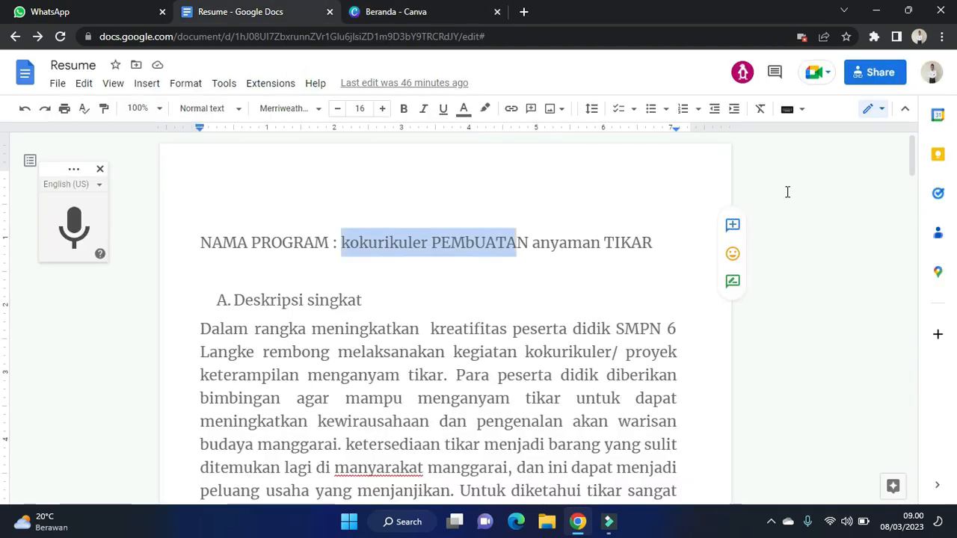
{"action": "left_click_drag", "start_coordinate": [909, 150], "coordinate": [903, 173]}
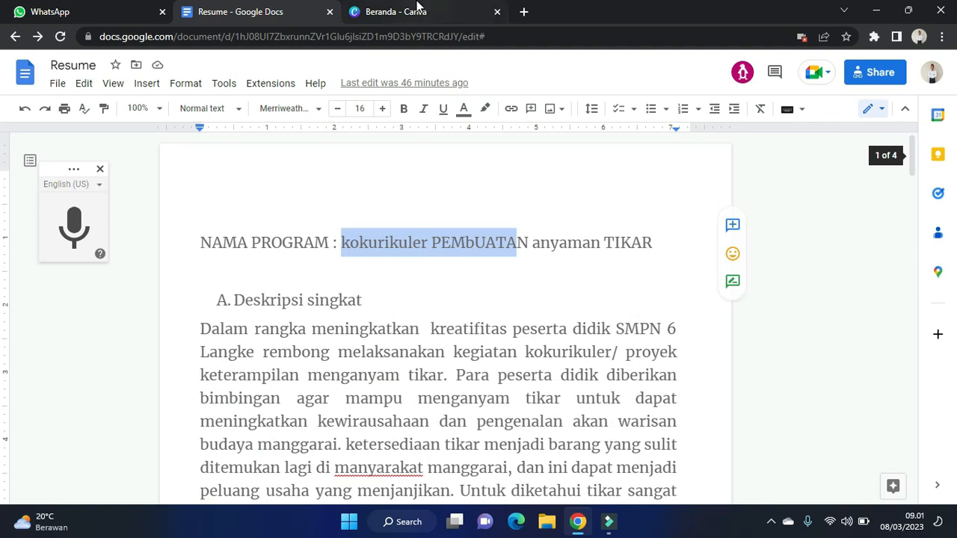
{"action": "left_click", "coordinate": [417, 10]}
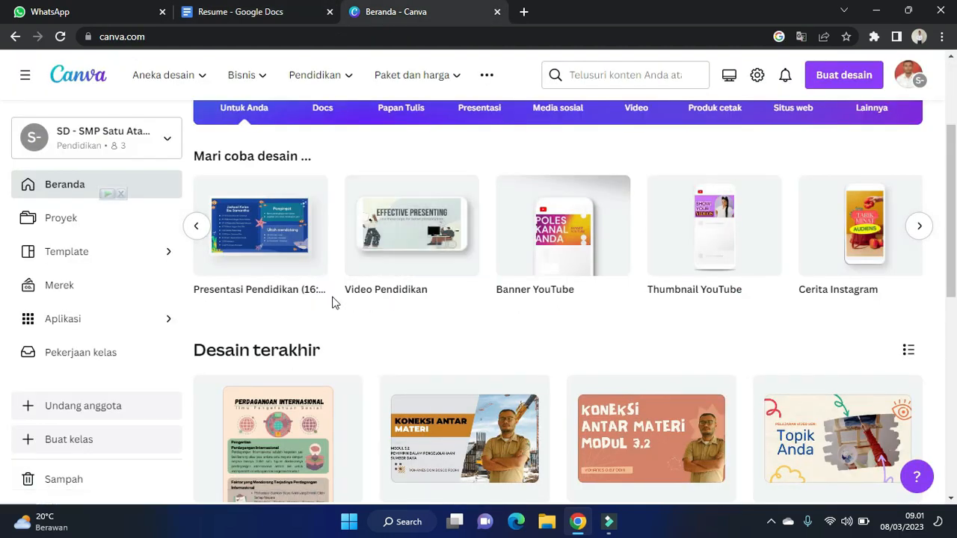
- Create a blank Infografis Pendidikan design from the home page suggestions and look through the templates offered for it
{"action": "scroll", "coordinate": [892, 400], "scroll_direction": "up", "scroll_amount": 2}
{"action": "left_click", "coordinate": [861, 391]}
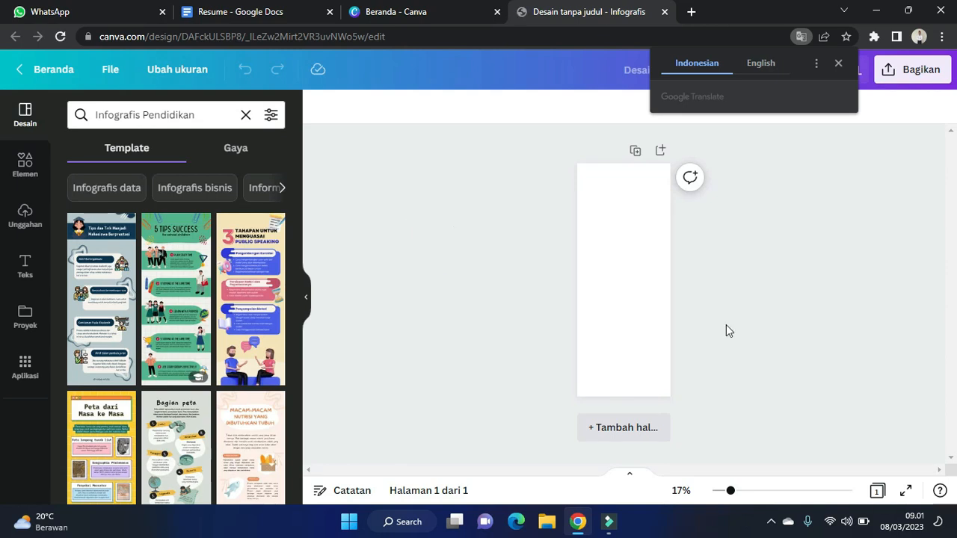
{"action": "left_click_drag", "start_coordinate": [298, 214], "coordinate": [276, 365]}
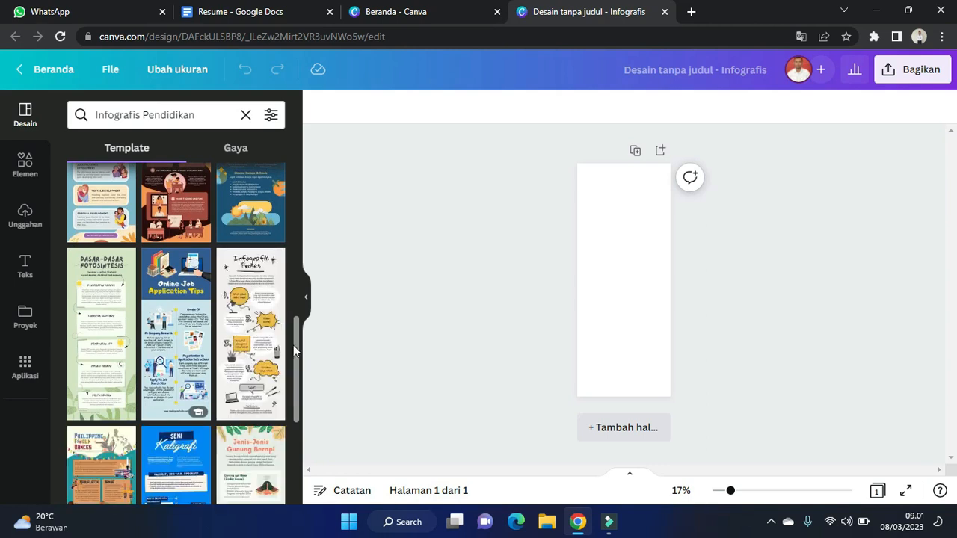
{"action": "scroll", "coordinate": [297, 369], "scroll_direction": "down", "scroll_amount": 5}
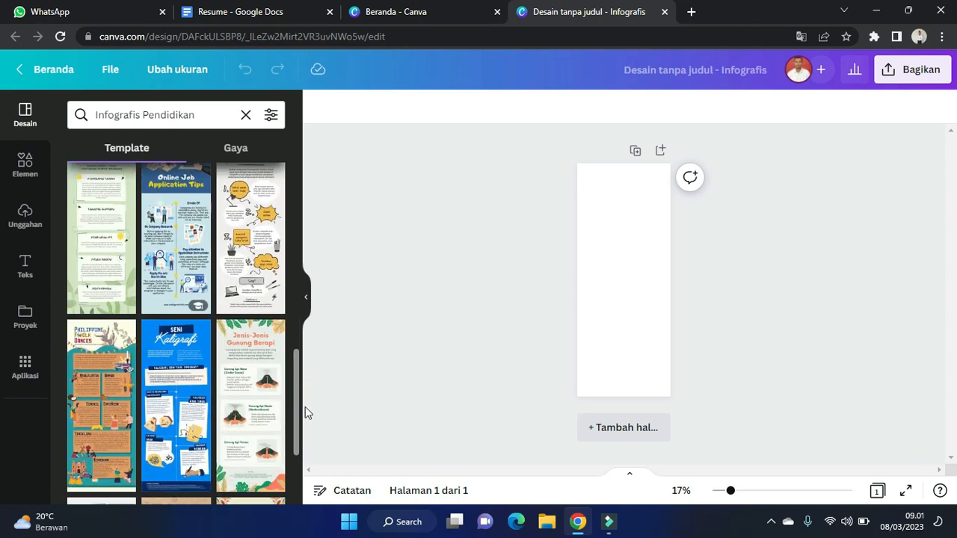
{"action": "left_click_drag", "start_coordinate": [310, 453], "coordinate": [306, 245]}
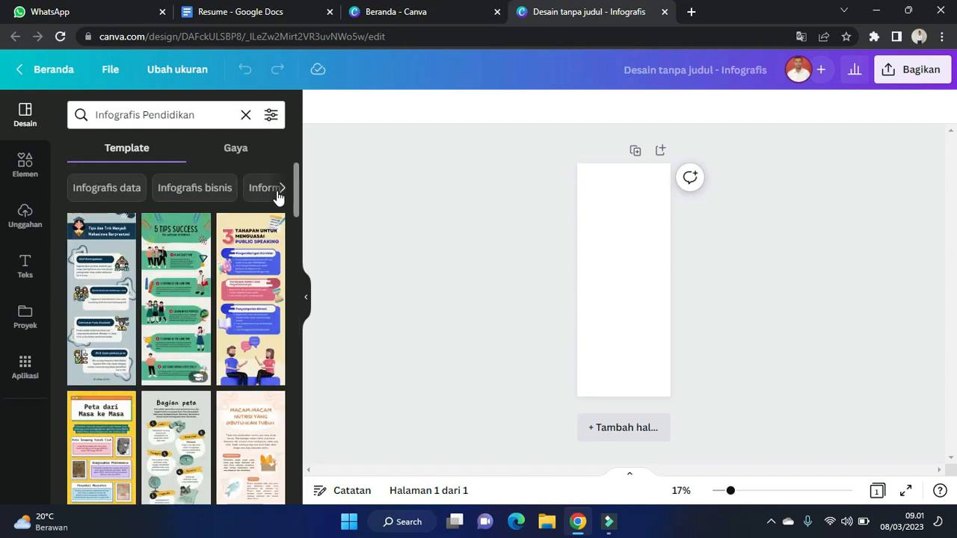
- Browse the related infographic template categories, including the Time line templates and their subcategories
{"action": "left_click", "coordinate": [281, 190]}
{"action": "left_click", "coordinate": [281, 190]}
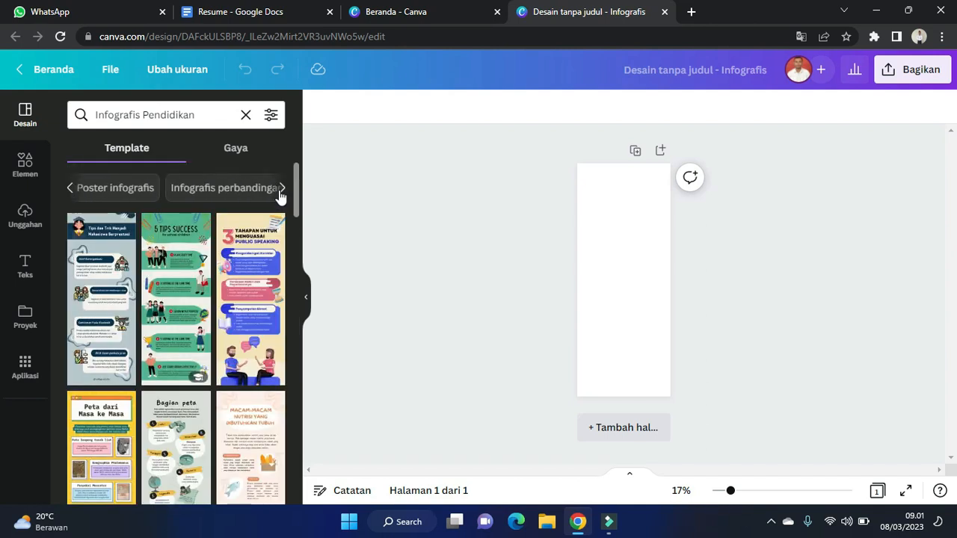
{"action": "left_click", "coordinate": [281, 190]}
{"action": "left_click", "coordinate": [281, 191]}
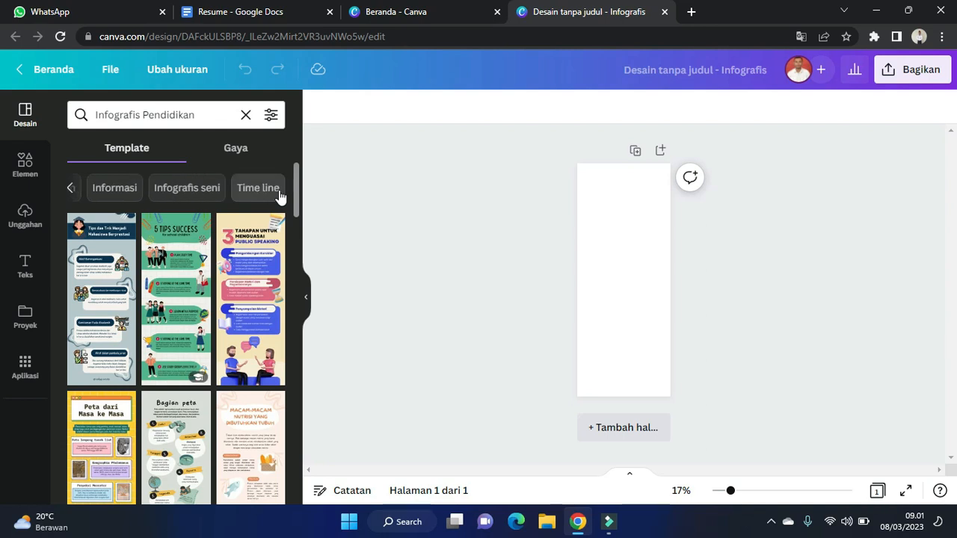
{"action": "left_click", "coordinate": [281, 190]}
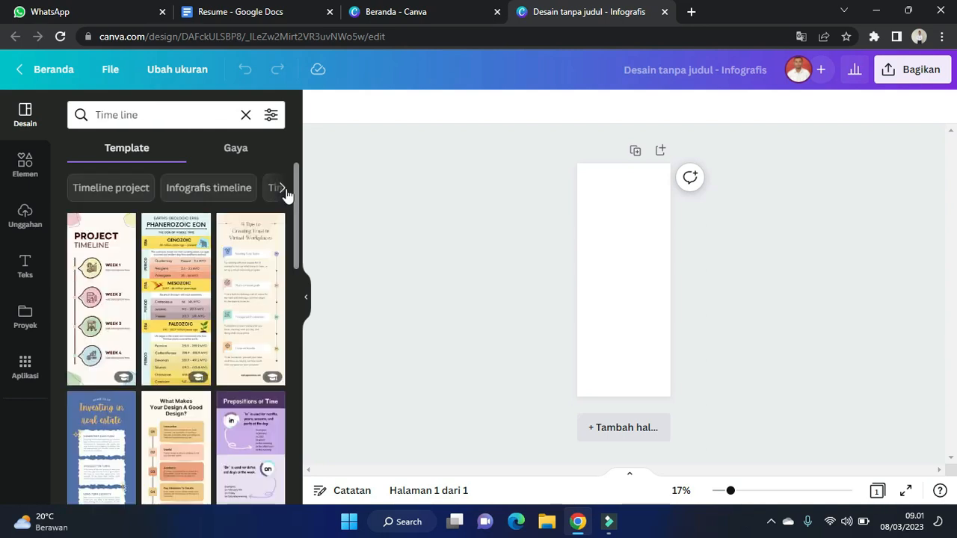
{"action": "left_click", "coordinate": [287, 192]}
{"action": "left_click", "coordinate": [287, 192]}
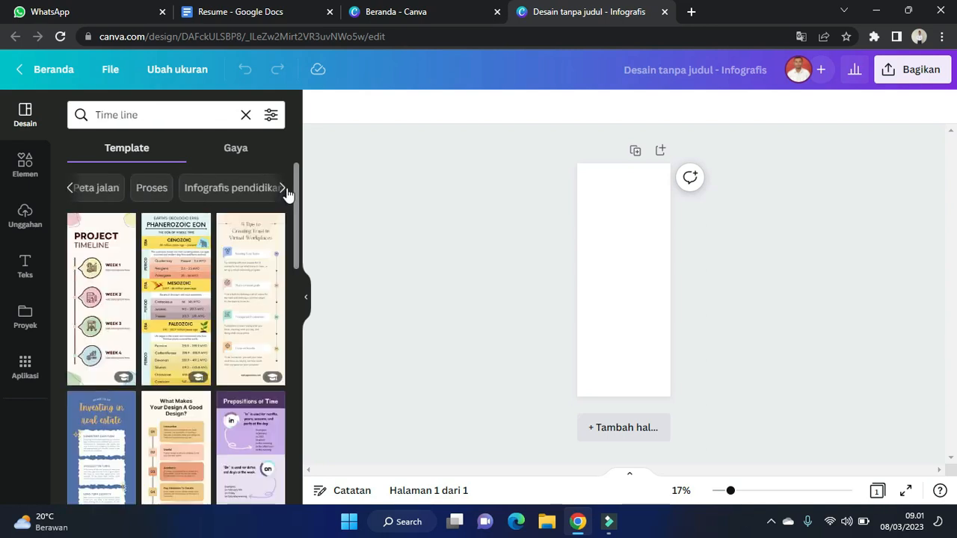
{"action": "left_click", "coordinate": [277, 193]}
{"action": "left_click", "coordinate": [123, 187]}
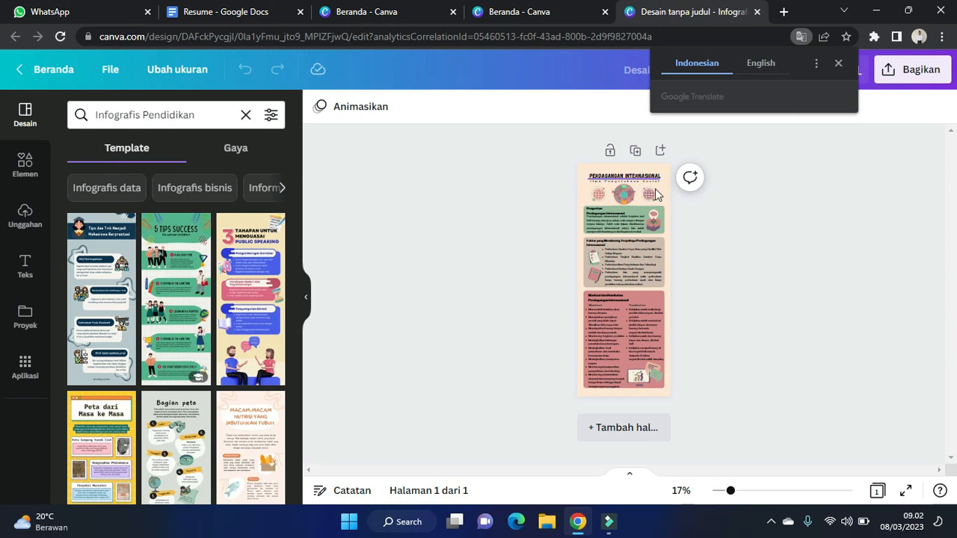
- Enlarge the Perdagangan Internasional infographic to 80% zoom and examine it from beginning to end
{"action": "left_click", "coordinate": [762, 491]}
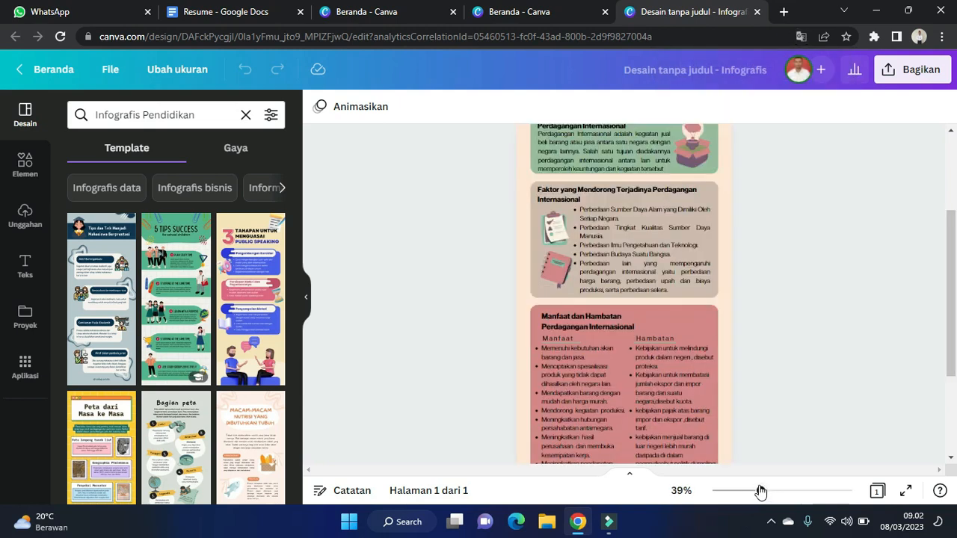
{"action": "left_click_drag", "start_coordinate": [761, 491], "coordinate": [786, 495]}
{"action": "left_click_drag", "start_coordinate": [955, 273], "coordinate": [953, 172]}
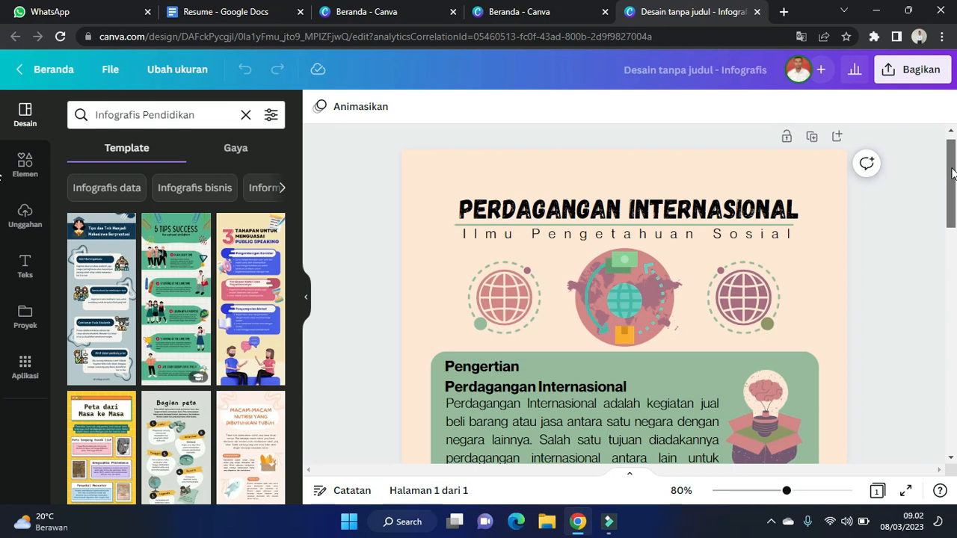
{"action": "left_click_drag", "start_coordinate": [956, 197], "coordinate": [954, 433]}
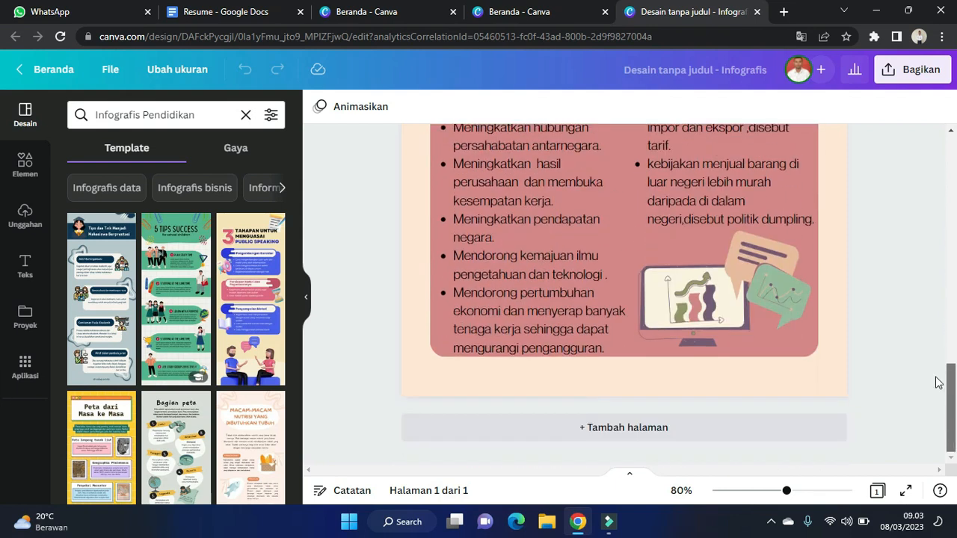
{"action": "scroll", "coordinate": [897, 235], "scroll_direction": "up", "scroll_amount": 10}
{"action": "scroll", "coordinate": [901, 157], "scroll_direction": "down", "scroll_amount": 2}
{"action": "scroll", "coordinate": [911, 197], "scroll_direction": "up", "scroll_amount": 1}
{"action": "scroll", "coordinate": [911, 185], "scroll_direction": "up", "scroll_amount": 1}
{"action": "scroll", "coordinate": [911, 178], "scroll_direction": "up", "scroll_amount": 1}
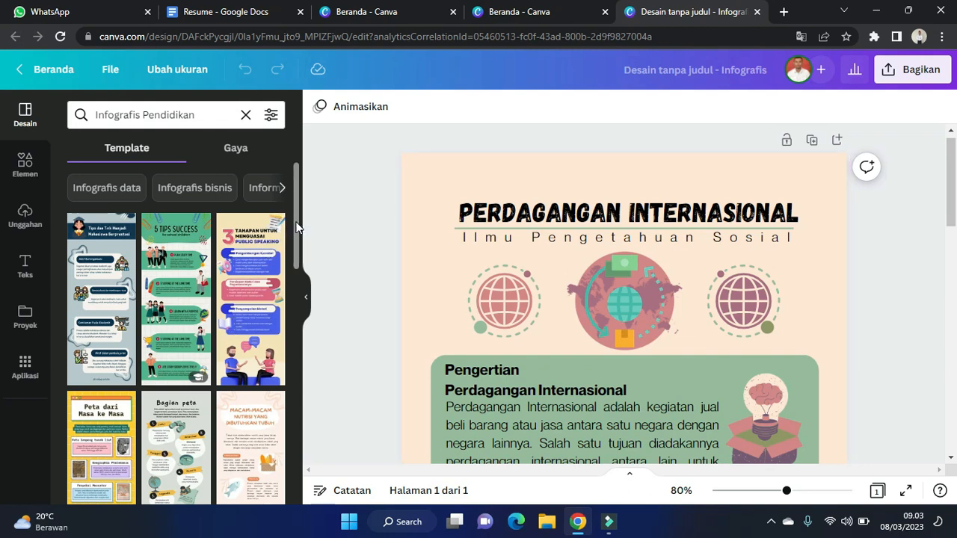
- Check the program name in the Resume document in Google Docs and return to the infographic design in Canva
{"action": "left_click_drag", "start_coordinate": [293, 226], "coordinate": [301, 192]}
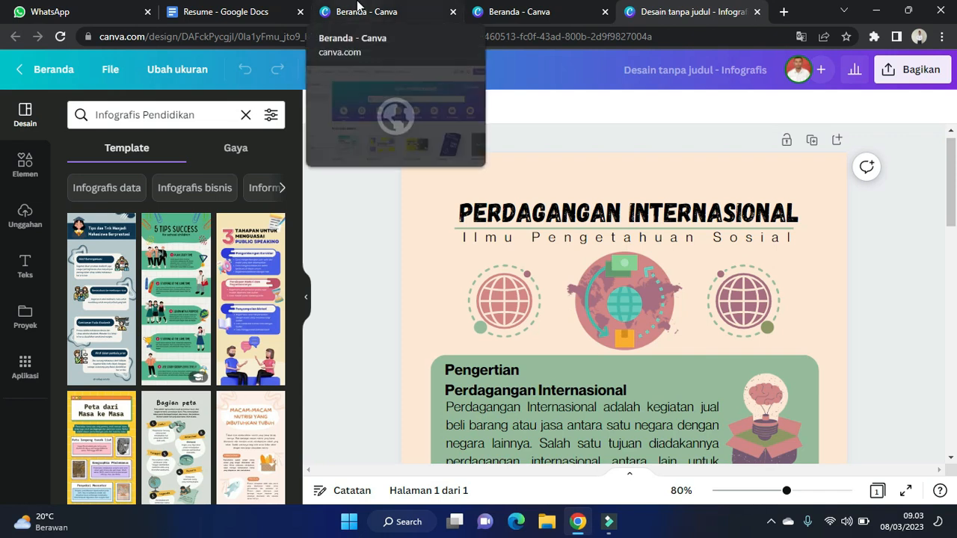
{"action": "left_click", "coordinate": [237, 7]}
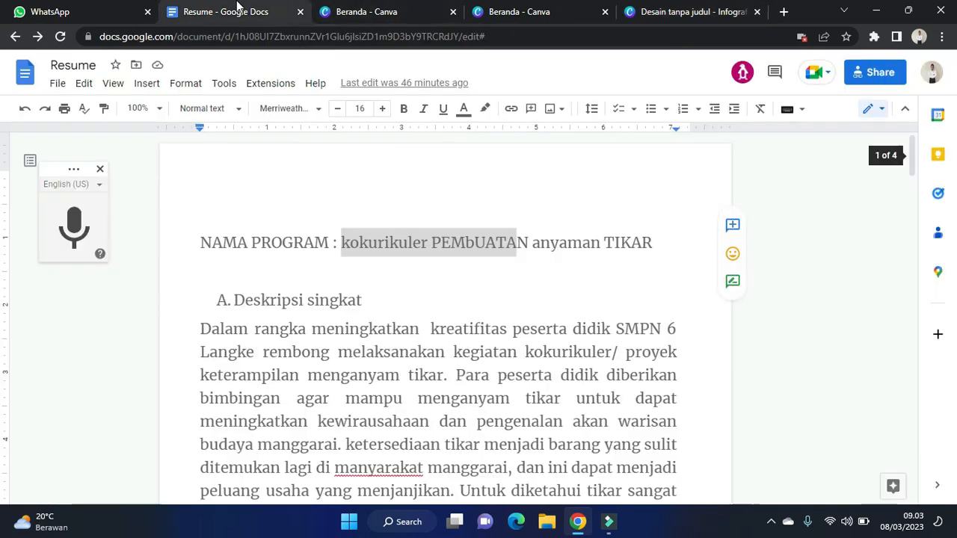
{"action": "left_click", "coordinate": [689, 9]}
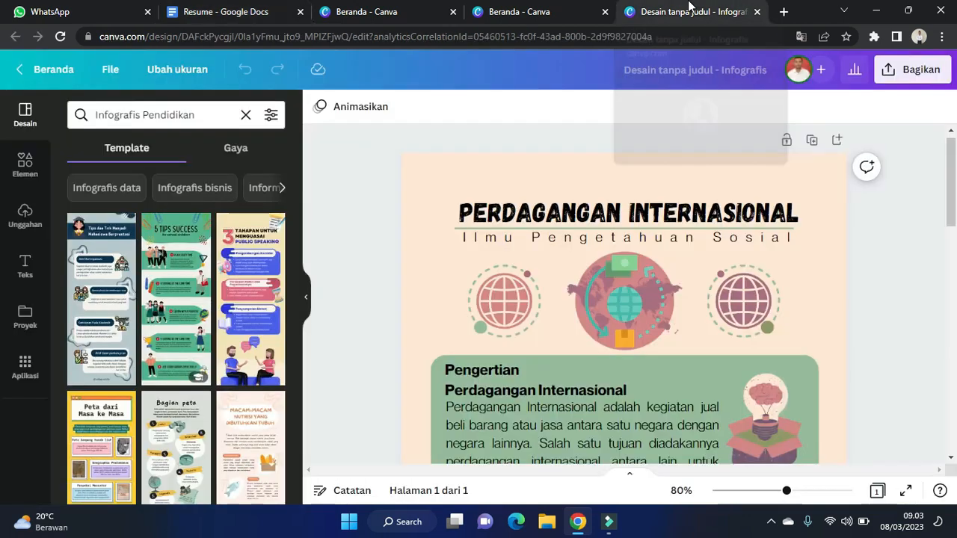
- Replace the infographic's title text with "TUGAS RUANG KOLABORASI"
{"action": "left_click", "coordinate": [645, 222]}
{"action": "left_click", "coordinate": [608, 221]}
{"action": "left_click_drag", "start_coordinate": [609, 221], "coordinate": [808, 216]}
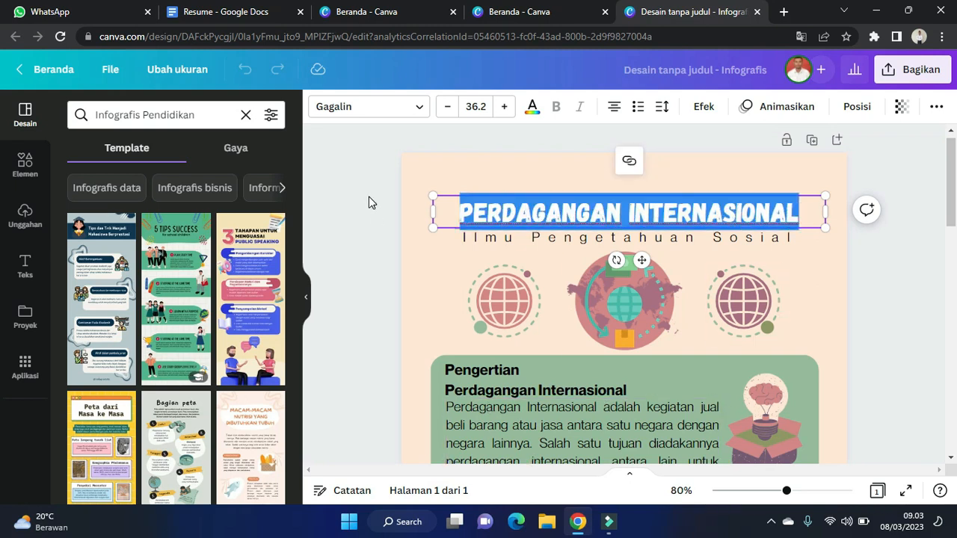
{"action": "left_click", "coordinate": [528, 9]}
{"action": "left_click", "coordinate": [685, 9]}
{"action": "key", "text": "BackSpace"}
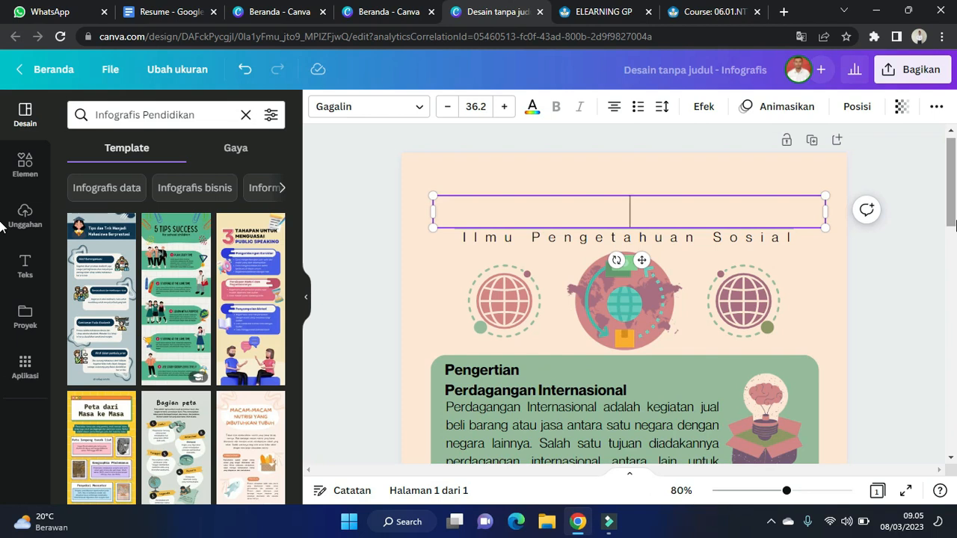
{"action": "type", "text": "TUGAS"}
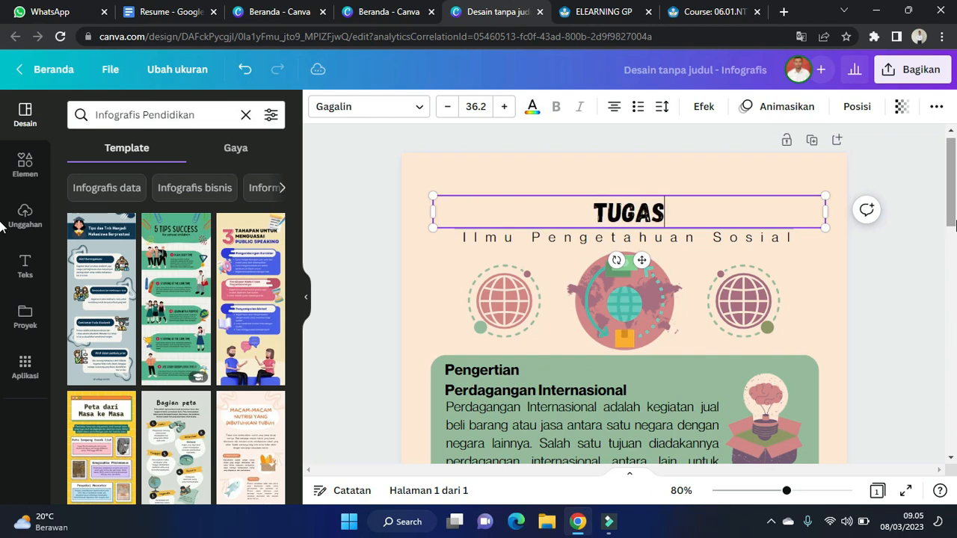
{"action": "type", "text": " RUANG KO"}
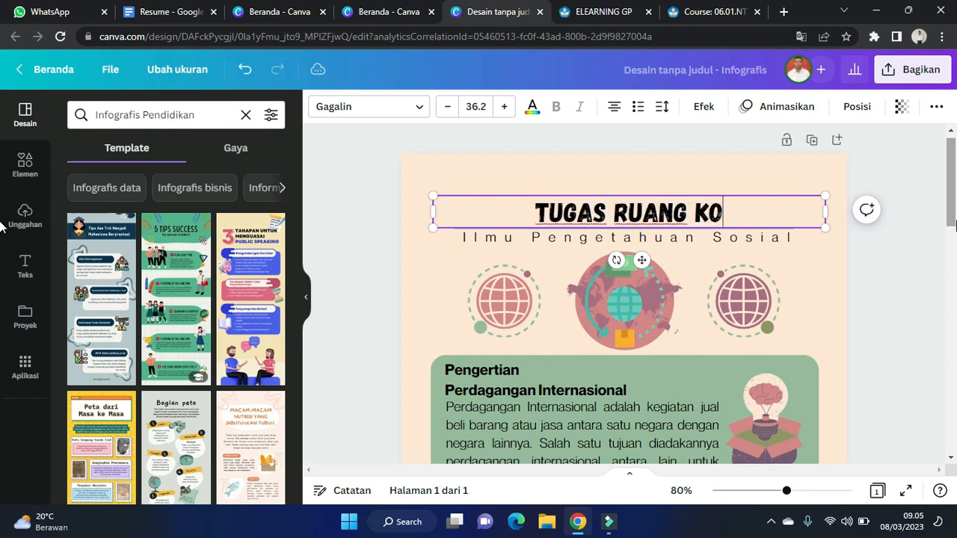
{"action": "type", "text": "LABORASI"}
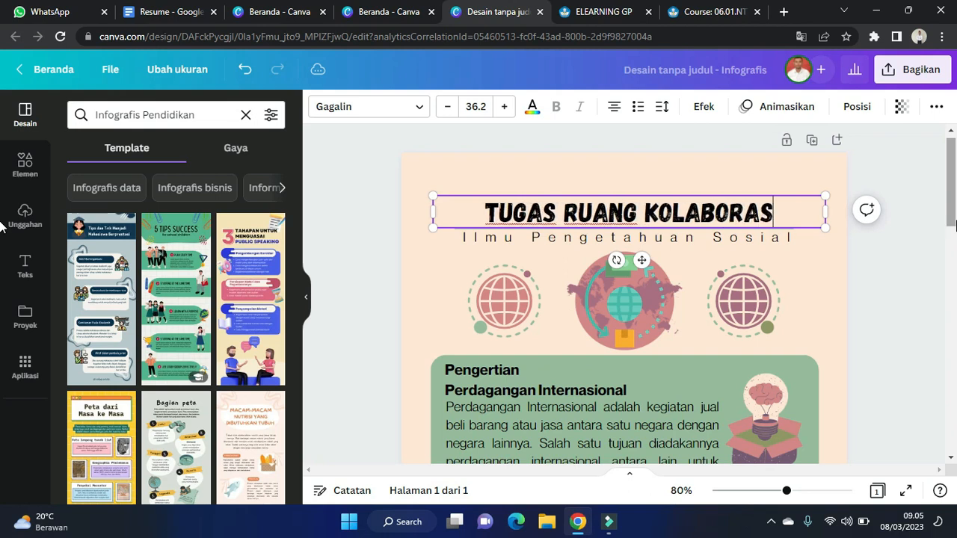
- Replace the subtitle with three lines: "modul. 3.3. Kepemimpinan murid", "oleh" and "Kelompok 2 CGP angkatan 6 Kab, Manggarai"
{"action": "left_click", "coordinate": [780, 244]}
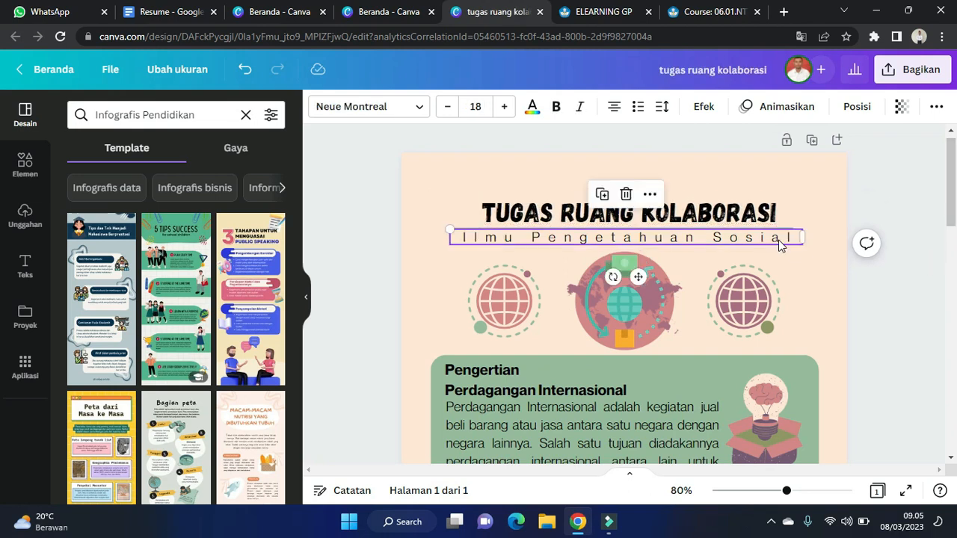
{"action": "left_click", "coordinate": [779, 240]}
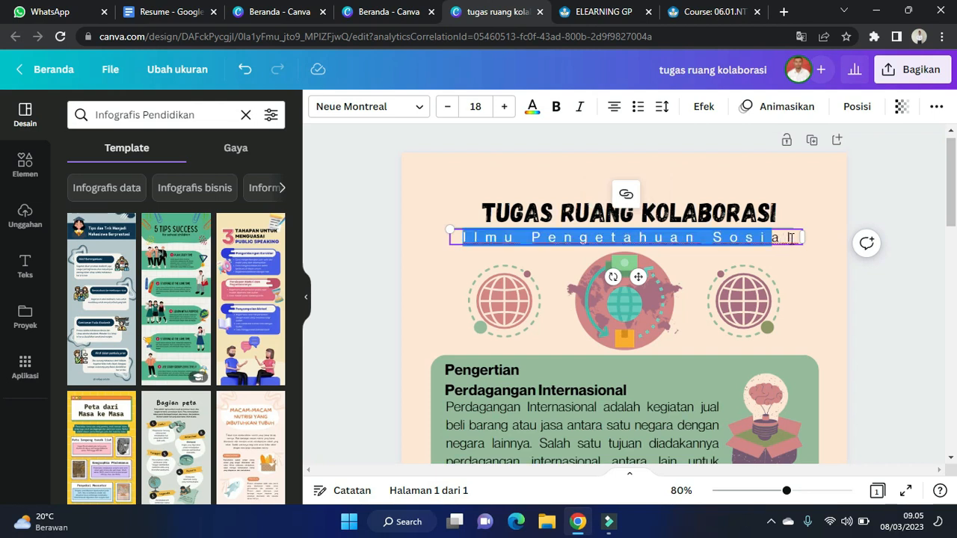
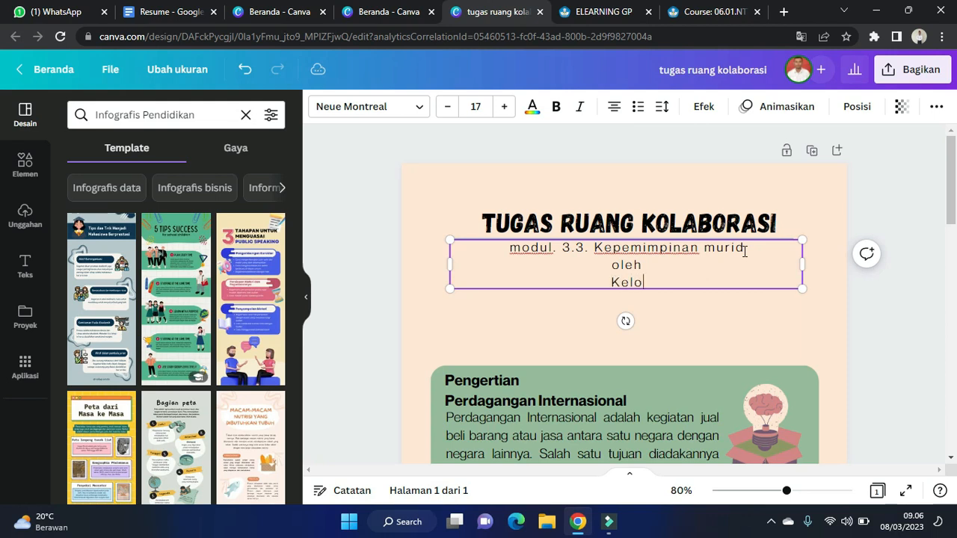
{"action": "type", "text": "2 CGP angkatan ^"}
{"action": "key", "text": "BackSpace"}
{"action": "type", "text": "6"}
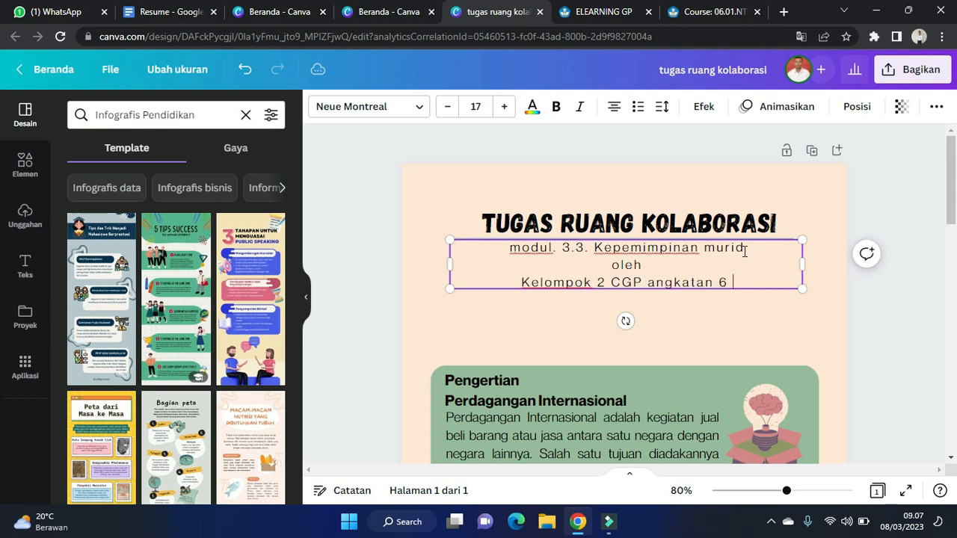
{"action": "type", "text": " Kab,"}
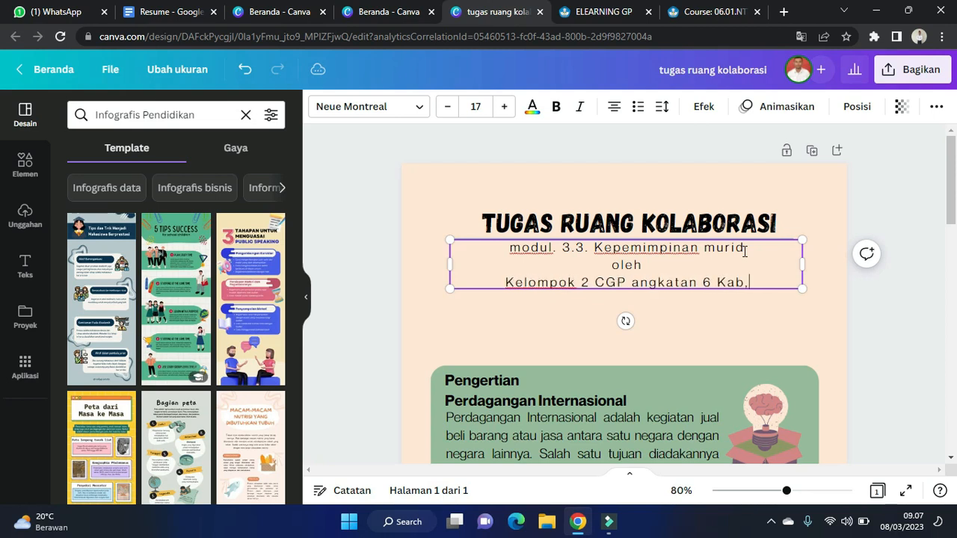
{"action": "type", "text": " Mangg"}
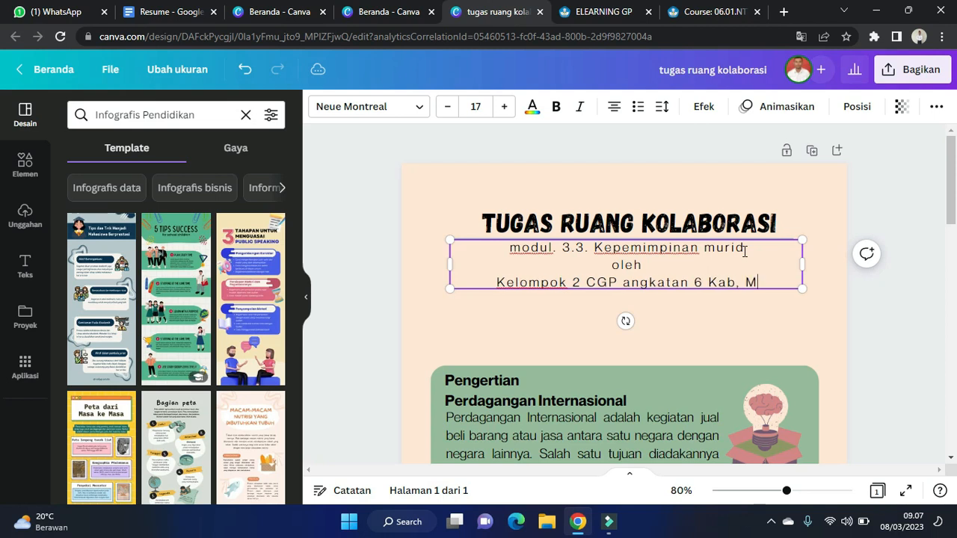
{"action": "type", "text": "ari"}
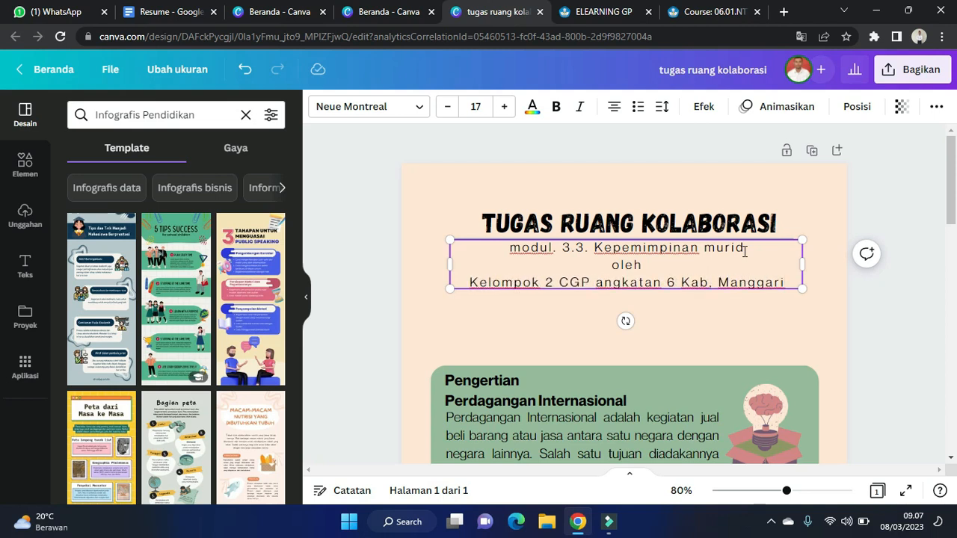
{"action": "key", "text": "BackSpace"}
{"action": "type", "text": "ai"}
{"action": "key", "text": "Return"}
{"action": "left_click", "coordinate": [662, 335]}
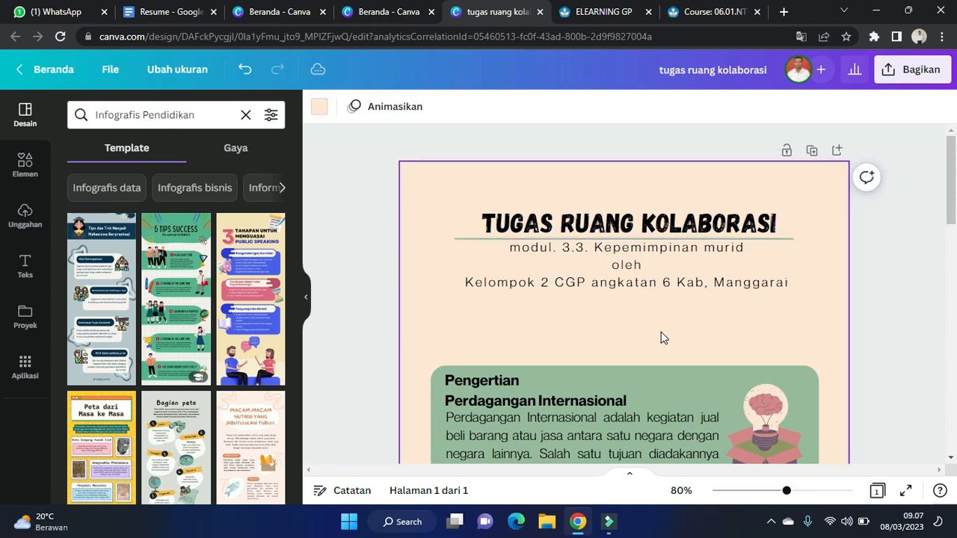
- Select the full NAMA PROGRAM line in the Resume document in Google Docs, and return to Canva with the text options open
{"action": "mouse_move", "coordinate": [950, 195]}
{"action": "left_mouse_down"}
{"action": "mouse_move", "coordinate": [951, 226]}
{"action": "mouse_move", "coordinate": [953, 203]}
{"action": "left_mouse_up"}
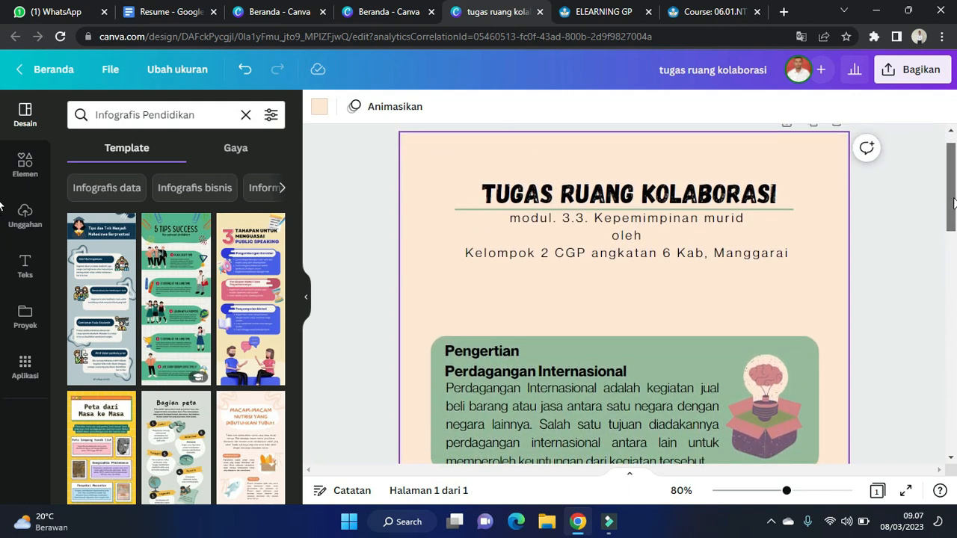
{"action": "scroll", "coordinate": [914, 228], "scroll_direction": "down", "scroll_amount": 3}
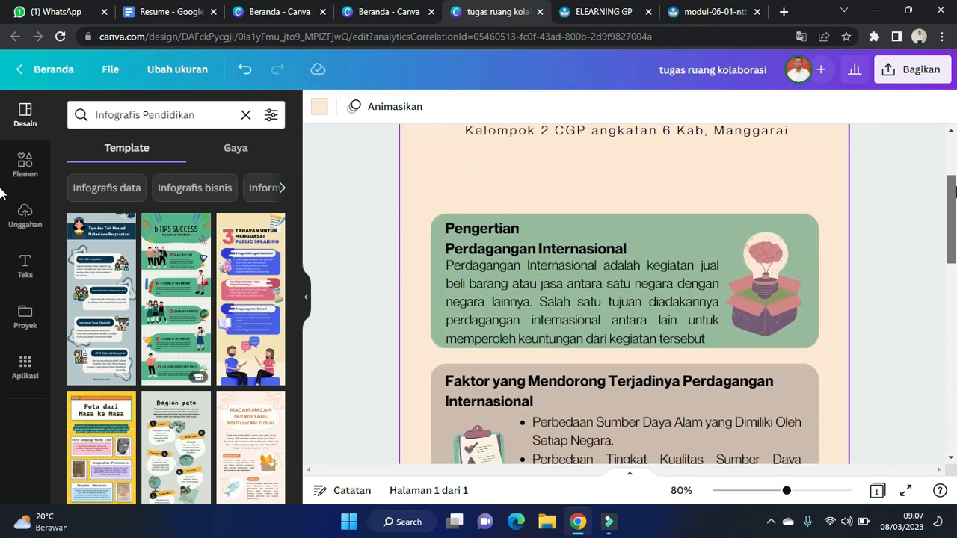
{"action": "left_click_drag", "start_coordinate": [954, 189], "coordinate": [954, 169]}
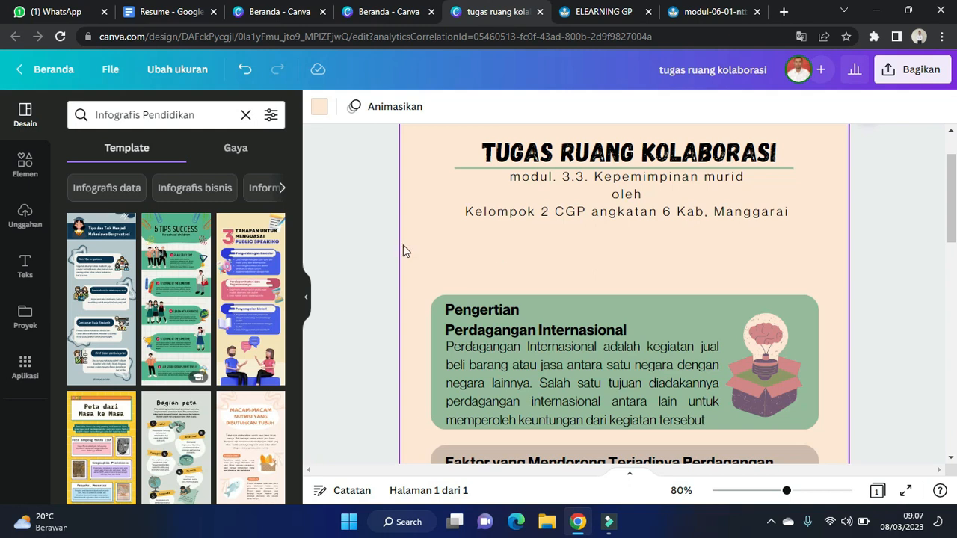
{"action": "left_click", "coordinate": [291, 9]}
{"action": "left_click", "coordinate": [187, 6]}
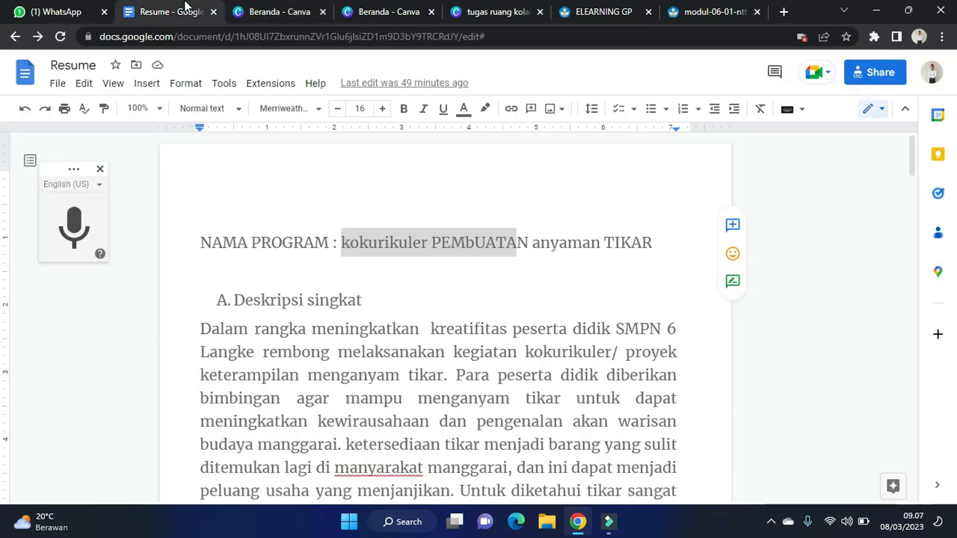
{"action": "left_click_drag", "start_coordinate": [201, 239], "coordinate": [354, 248]}
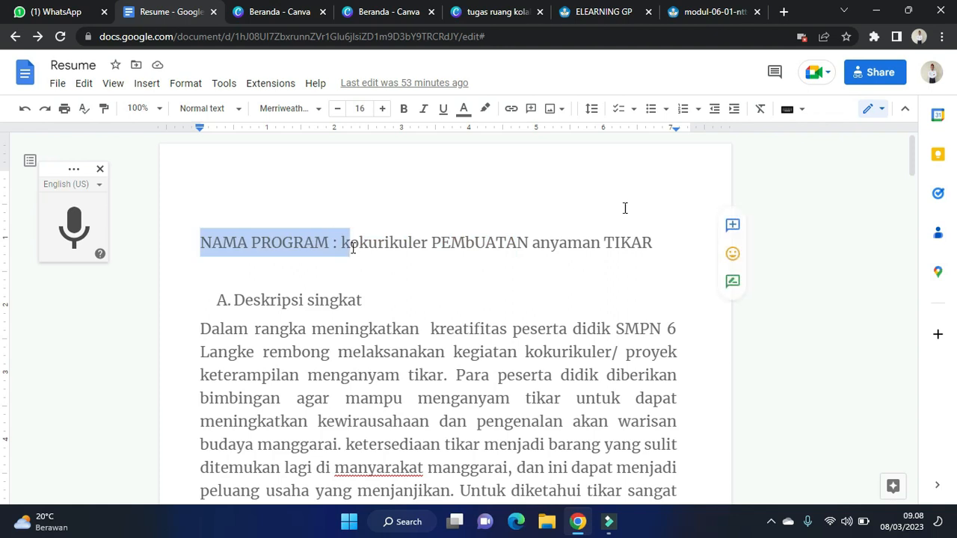
{"action": "mouse_move", "coordinate": [909, 157]}
{"action": "left_click", "coordinate": [366, 300]}
{"action": "left_click_drag", "start_coordinate": [200, 242], "coordinate": [638, 248]}
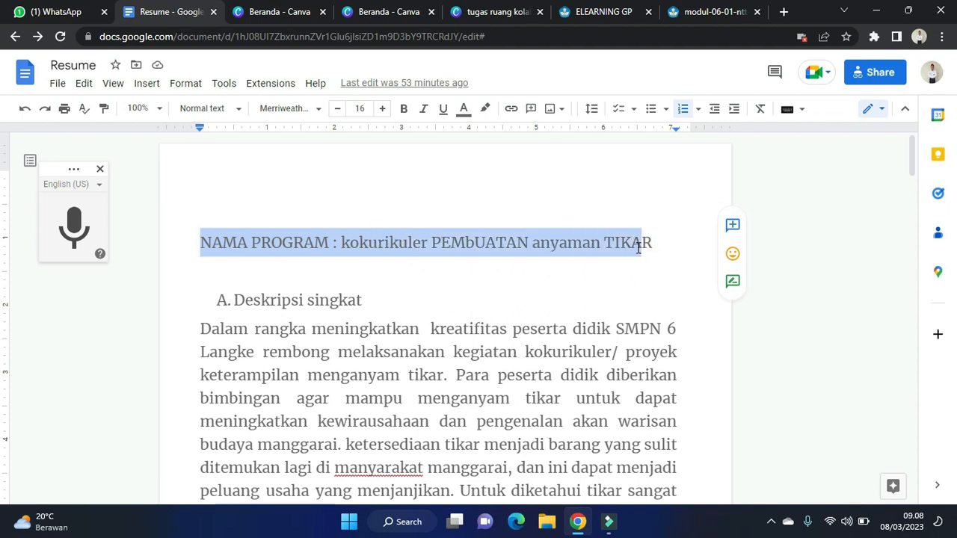
{"action": "left_click_drag", "start_coordinate": [638, 247], "coordinate": [658, 243]}
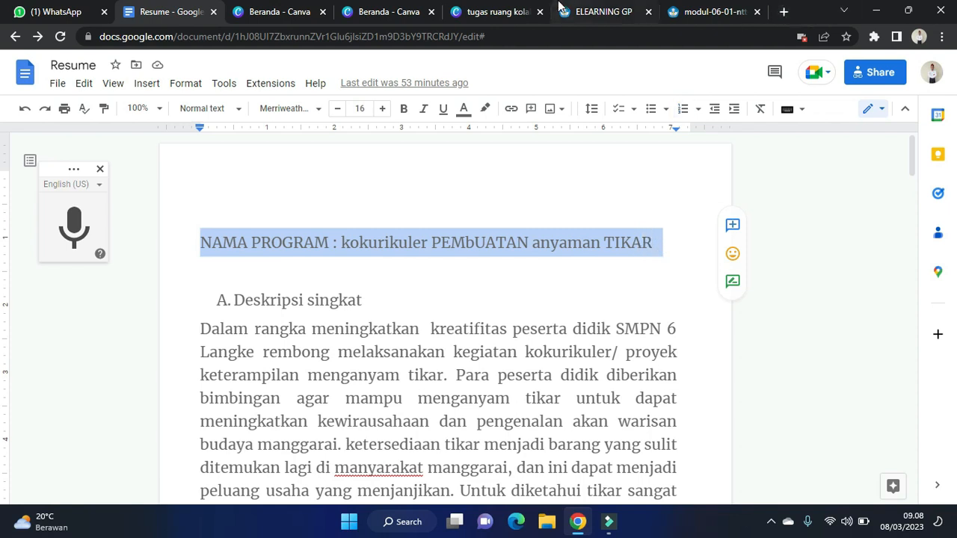
{"action": "left_click", "coordinate": [517, 9]}
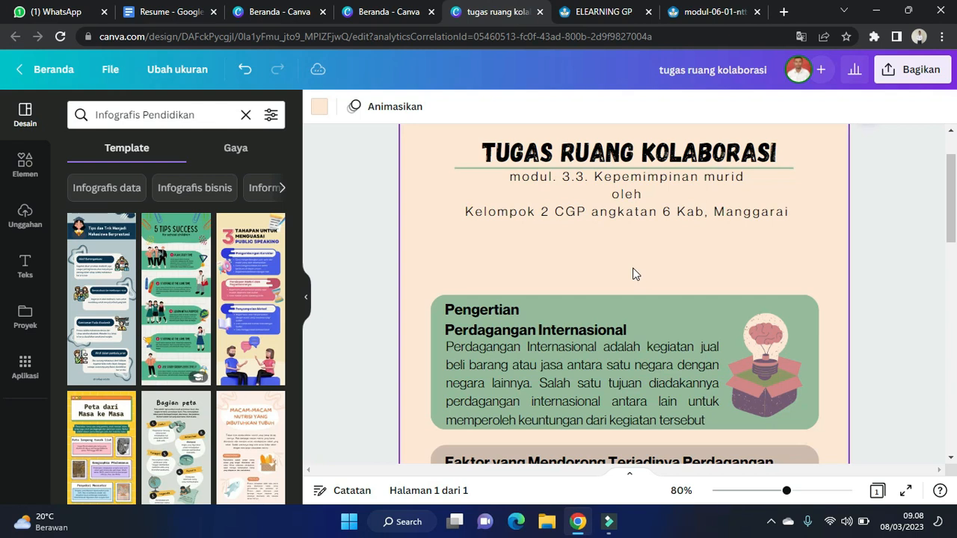
{"action": "left_click", "coordinate": [25, 269]}
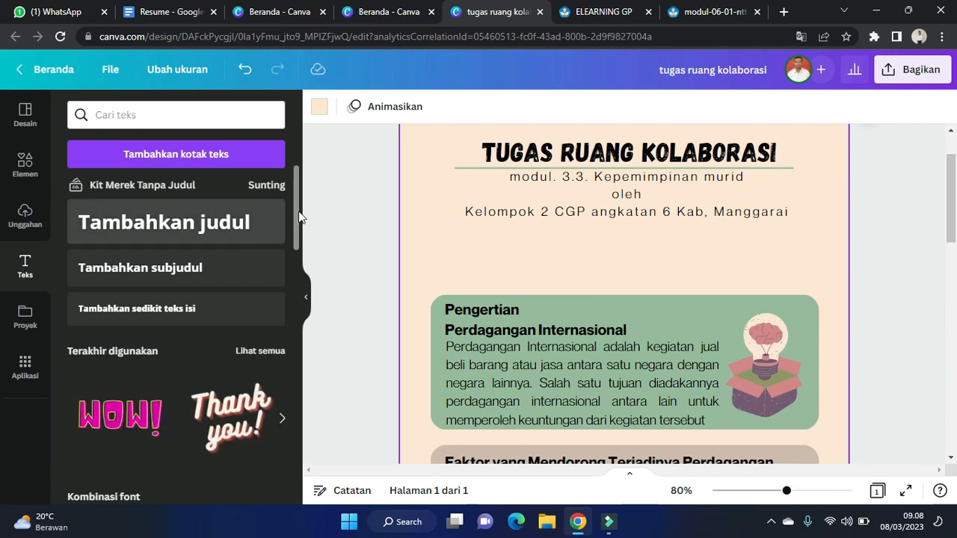
{"action": "mouse_move", "coordinate": [298, 212]}
{"action": "left_mouse_down"}
{"action": "mouse_move", "coordinate": [305, 261]}
{"action": "mouse_move", "coordinate": [293, 203]}
{"action": "left_mouse_up"}
{"action": "left_click", "coordinate": [265, 207]}
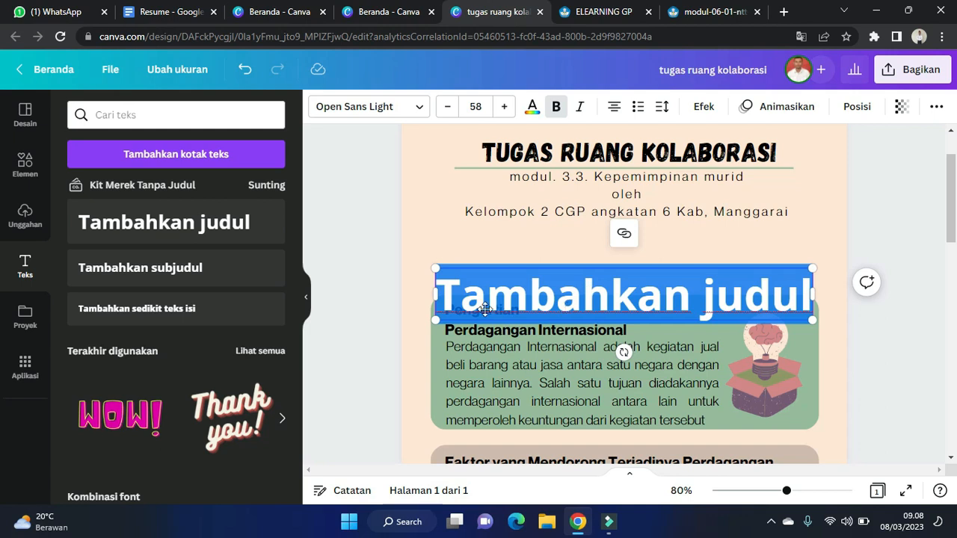
{"action": "left_click", "coordinate": [204, 120]}
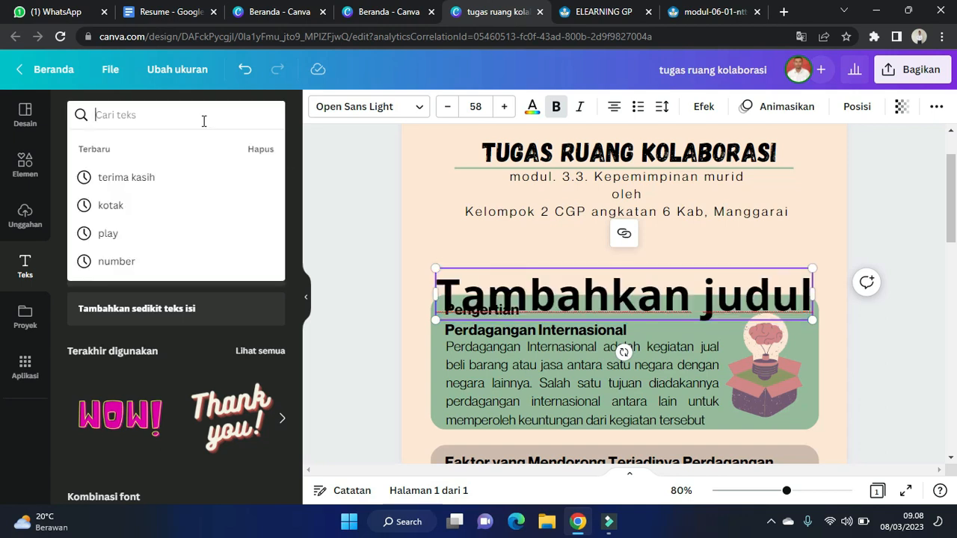
{"action": "left_click", "coordinate": [357, 186]}
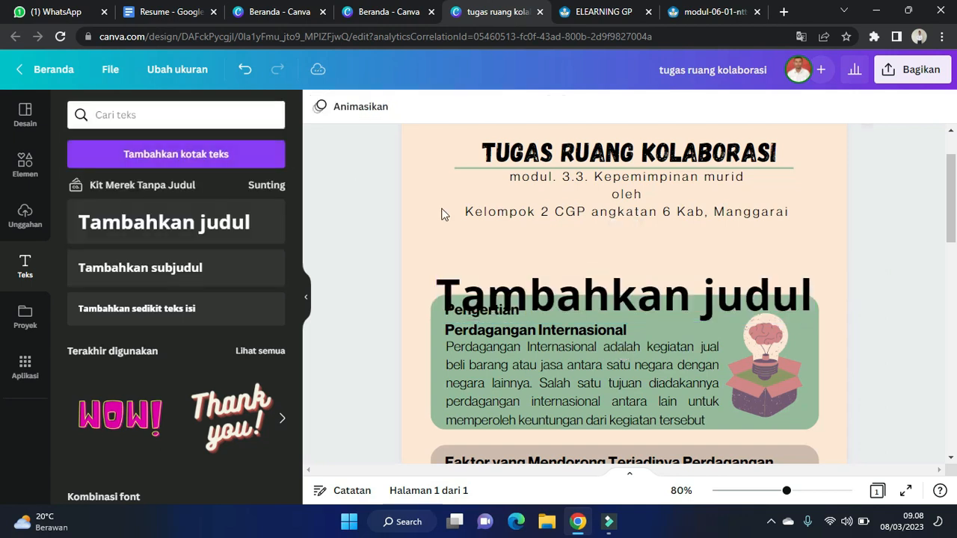
{"action": "left_click", "coordinate": [539, 300]}
{"action": "left_click_drag", "start_coordinate": [538, 299], "coordinate": [528, 254]}
{"action": "key", "text": "Delete"}
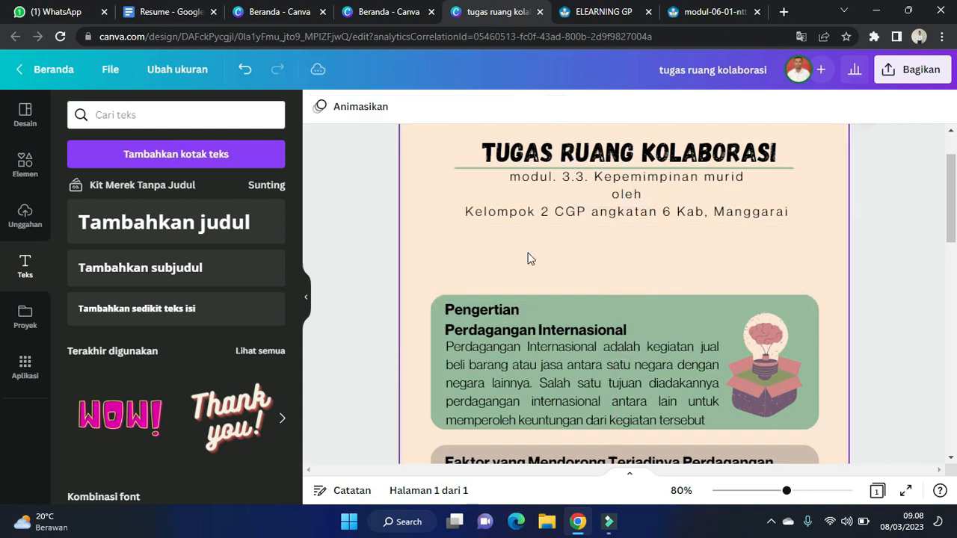
- Add a subheading text box between the subtitle and the green Pengertian box, and select its placeholder text
{"action": "left_click", "coordinate": [109, 271]}
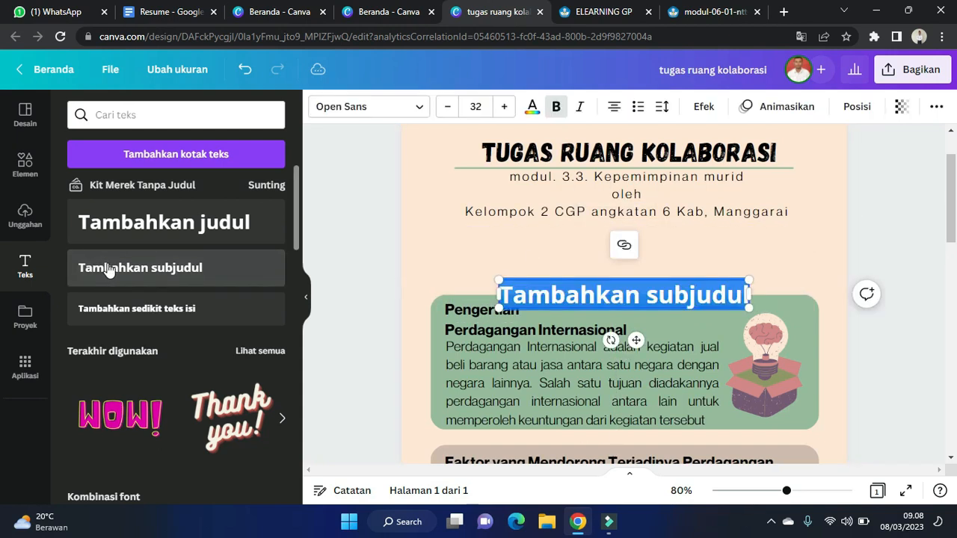
{"action": "left_click", "coordinate": [611, 285]}
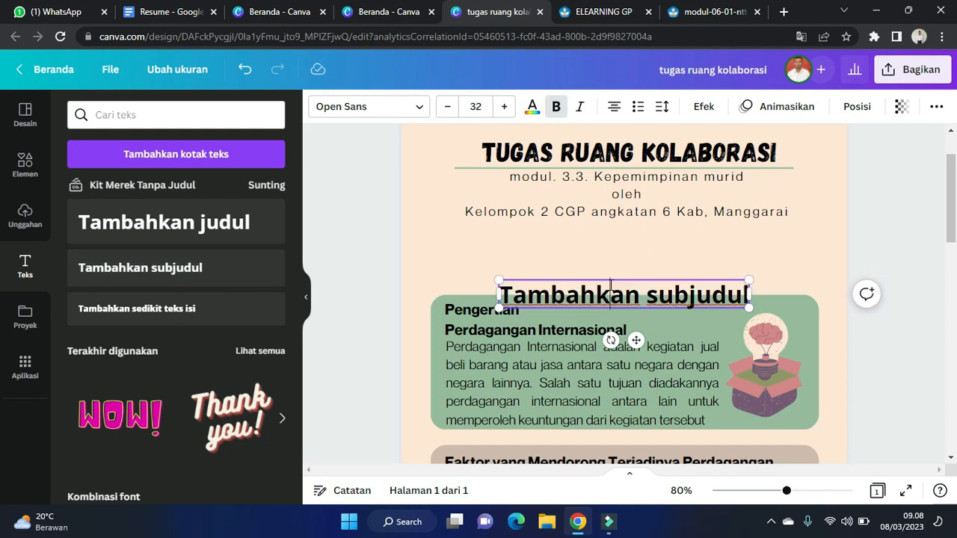
{"action": "left_click_drag", "start_coordinate": [616, 307], "coordinate": [617, 267]}
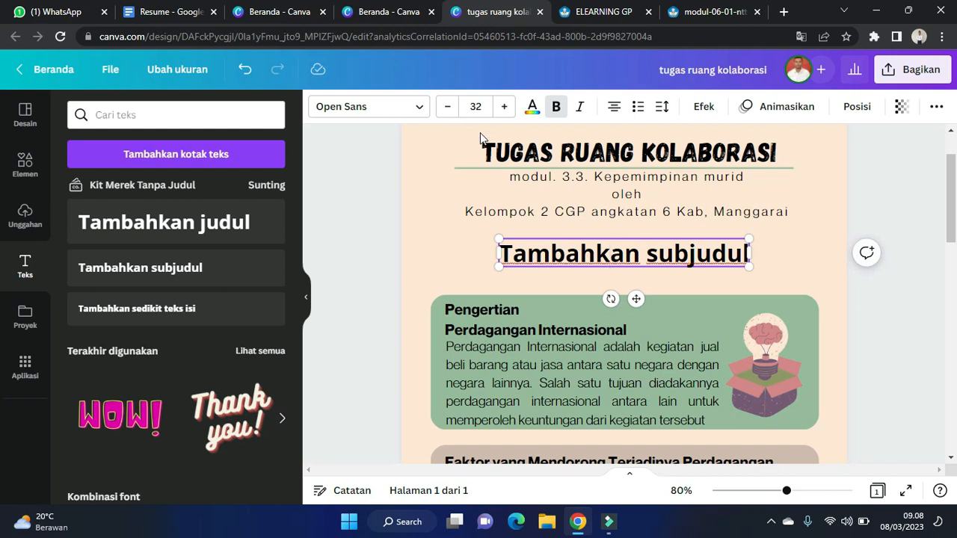
{"action": "left_click", "coordinate": [417, 109]}
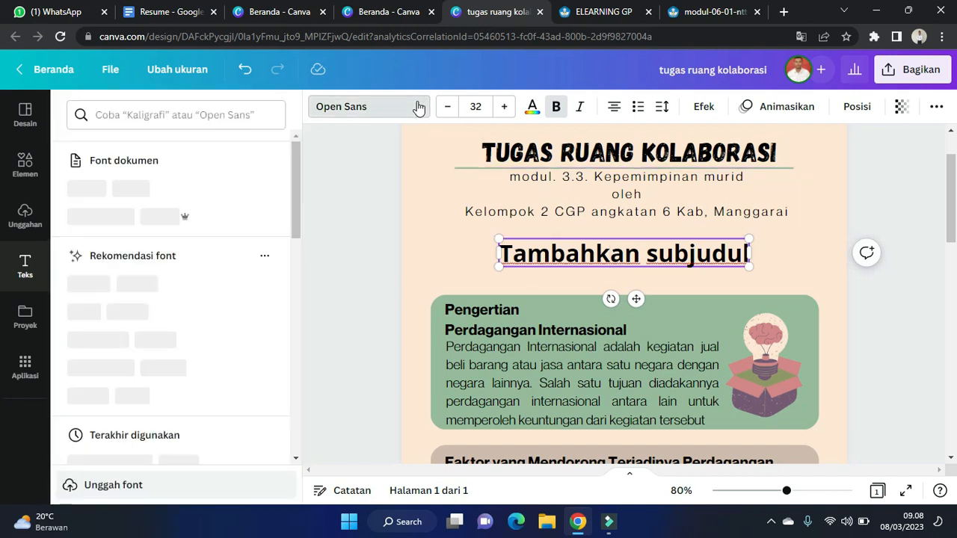
{"action": "double_click", "coordinate": [638, 252]}
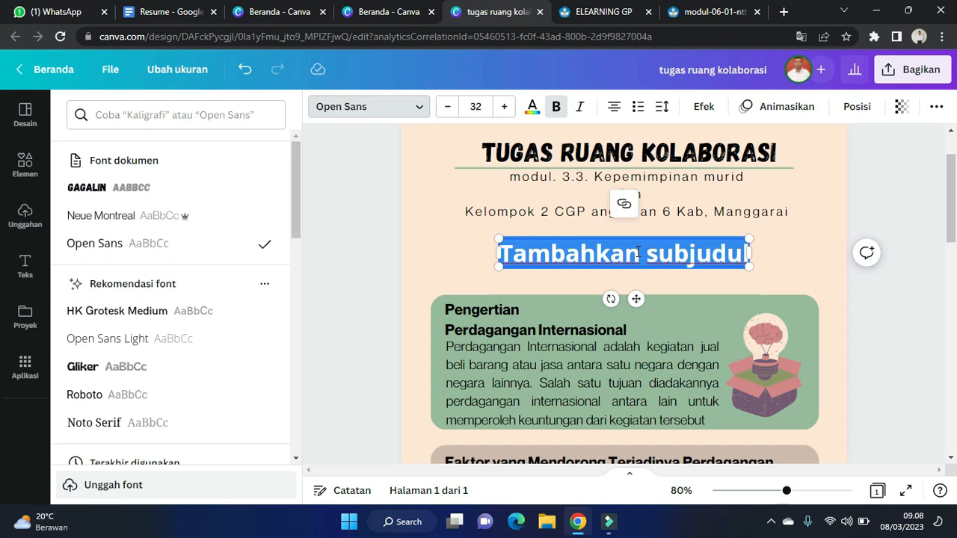
{"action": "left_click", "coordinate": [417, 109]}
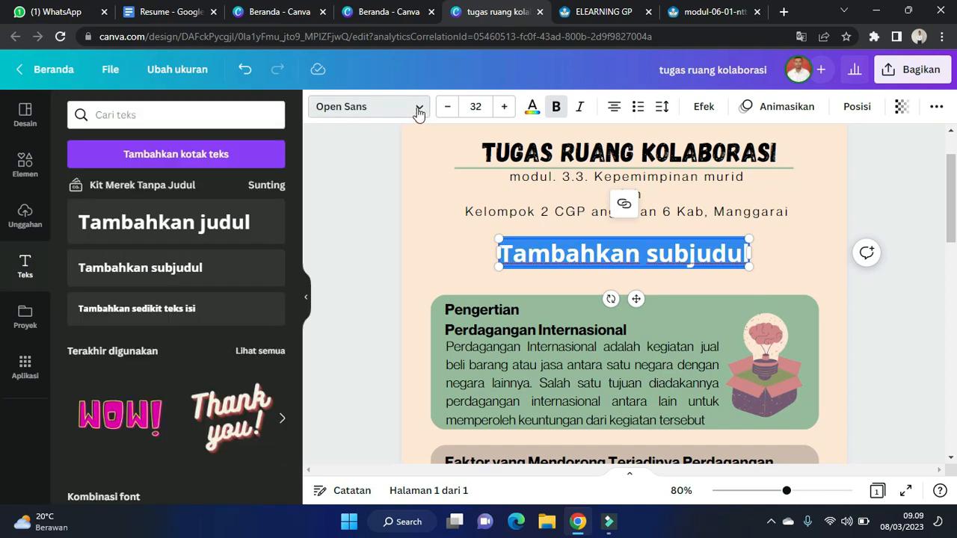
- Set the font of the new subheading's placeholder text to Bryndan Write
{"action": "left_click", "coordinate": [417, 109]}
{"action": "left_click_drag", "start_coordinate": [295, 185], "coordinate": [301, 258]}
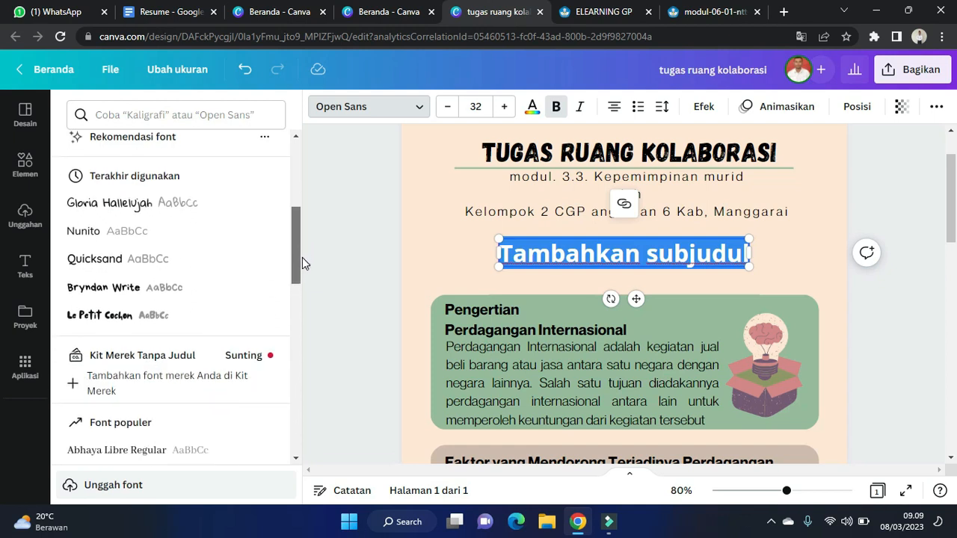
{"action": "left_click", "coordinate": [185, 300]}
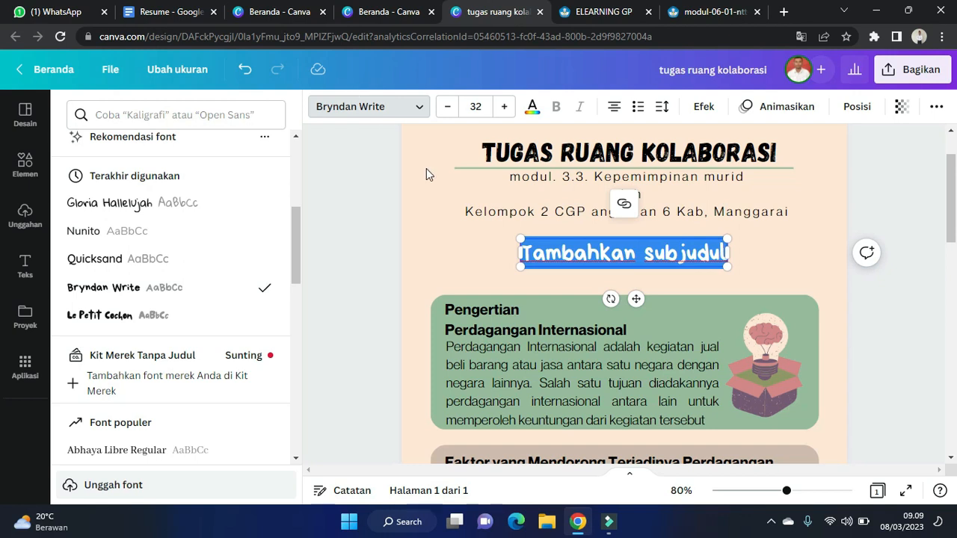
{"action": "mouse_move", "coordinate": [300, 258]}
{"action": "left_mouse_down"}
{"action": "mouse_move", "coordinate": [306, 303]}
{"action": "mouse_move", "coordinate": [309, 241]}
{"action": "left_mouse_up"}
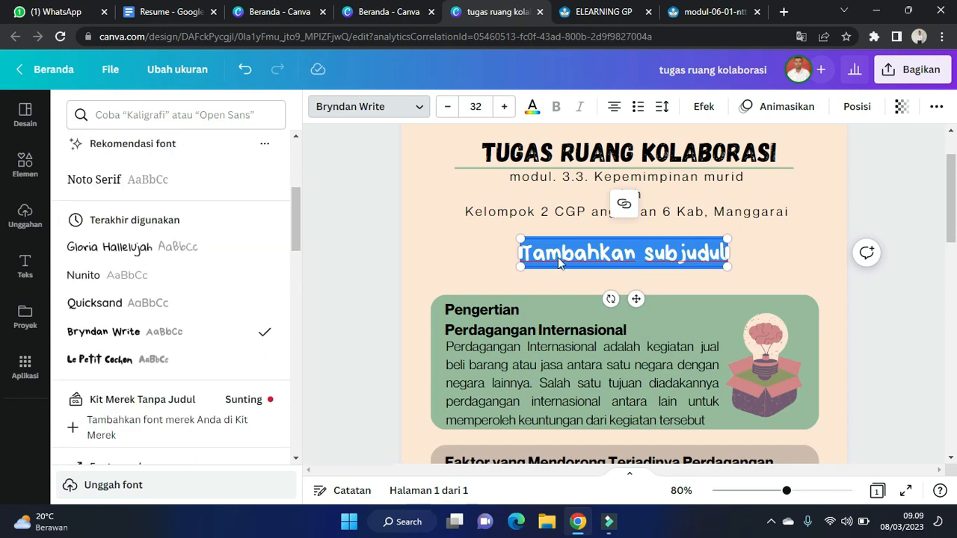
- Replace the subheading's placeholder text with "PROGRAM KOKURIKULER" and start a second line
{"action": "left_click", "coordinate": [585, 262]}
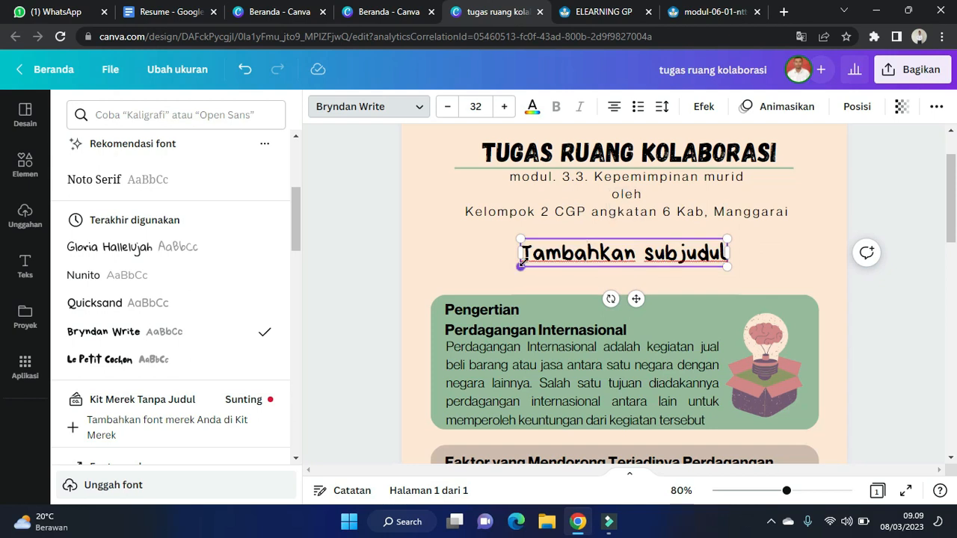
{"action": "left_click_drag", "start_coordinate": [521, 255], "coordinate": [728, 255]}
{"action": "type", "text": "Pro"}
{"action": "key", "text": "BackSpace"}
{"action": "key", "text": "BackSpace"}
{"action": "key", "text": "BackSpace"}
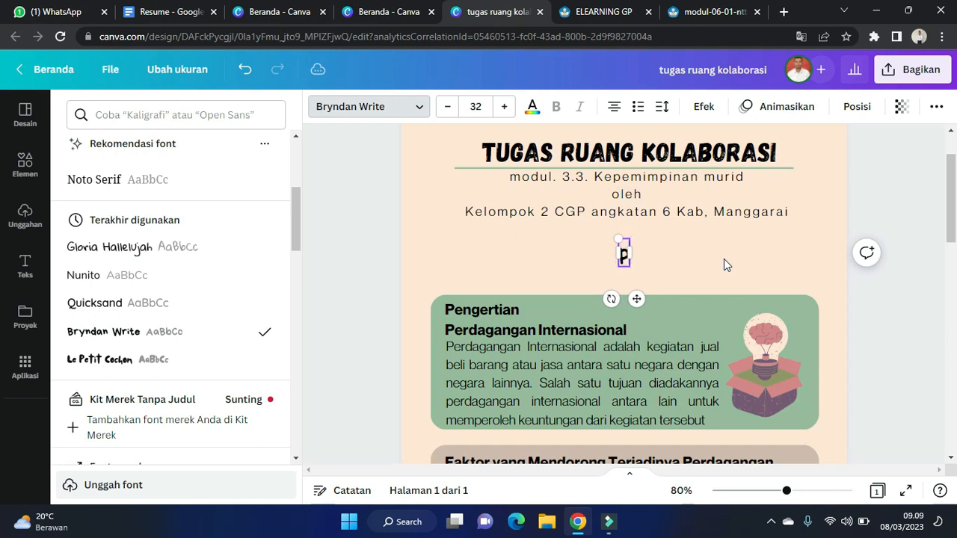
{"action": "type", "text": "PROGRAM KOKU"}
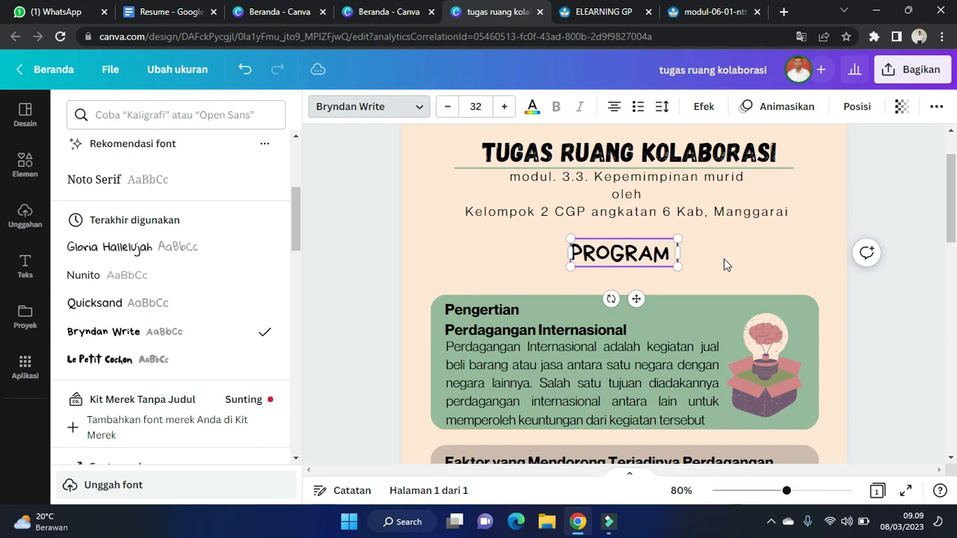
{"action": "type", "text": "RI"}
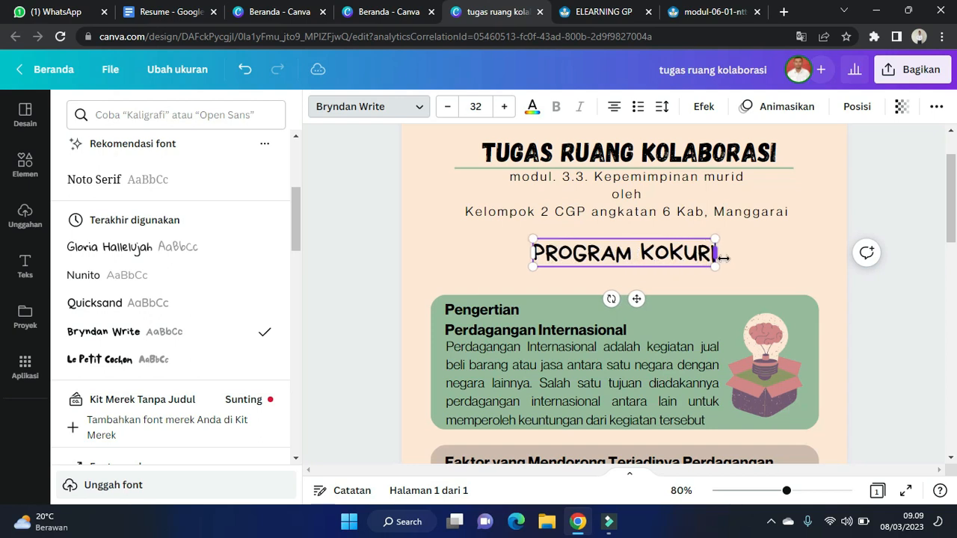
{"action": "type", "text": "KULER"}
{"action": "key", "text": "Return"}
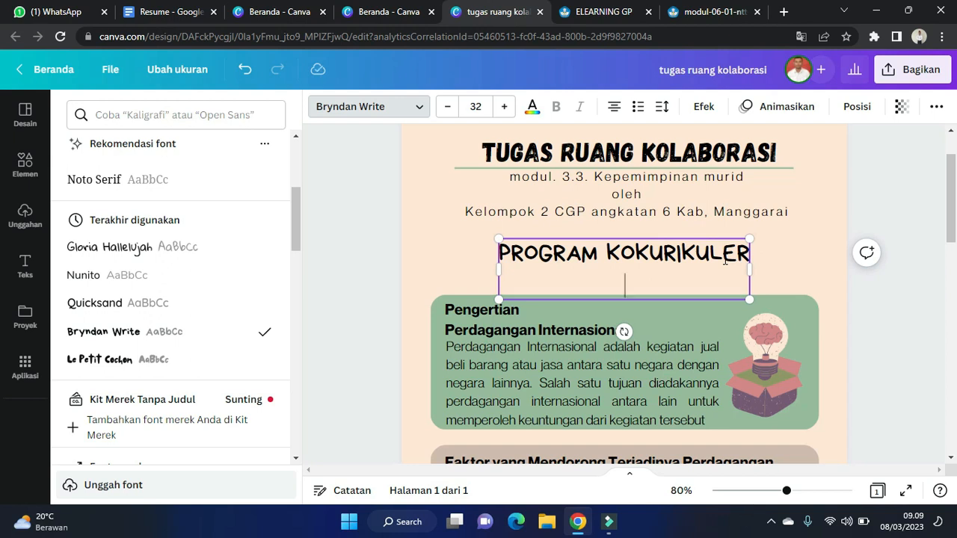
- Enter "KERAJINAN MENGANYAM TIKAR" as the second line of the subheading
{"action": "type", "text": "KER"}
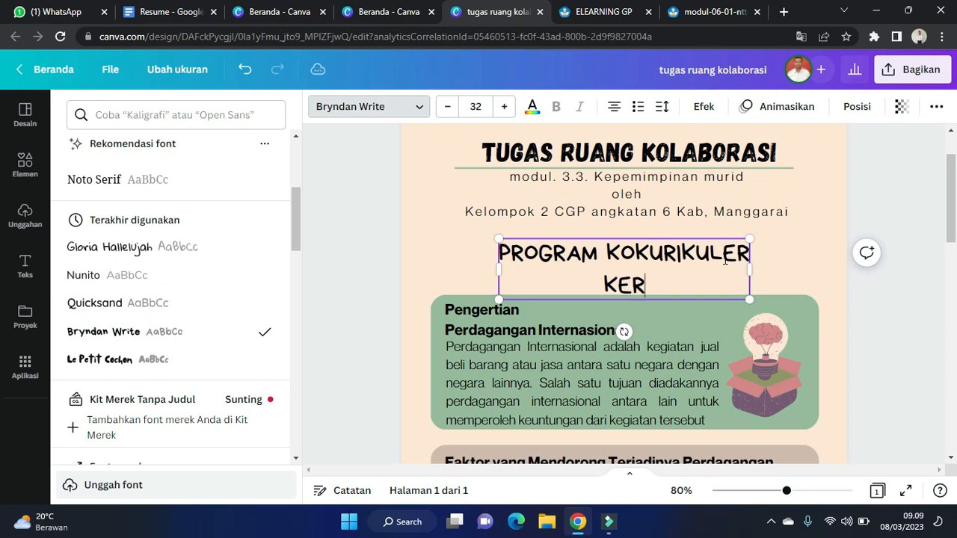
{"action": "type", "text": "R"}
{"action": "key", "text": "BackSpace"}
{"action": "type", "text": "AJIN"}
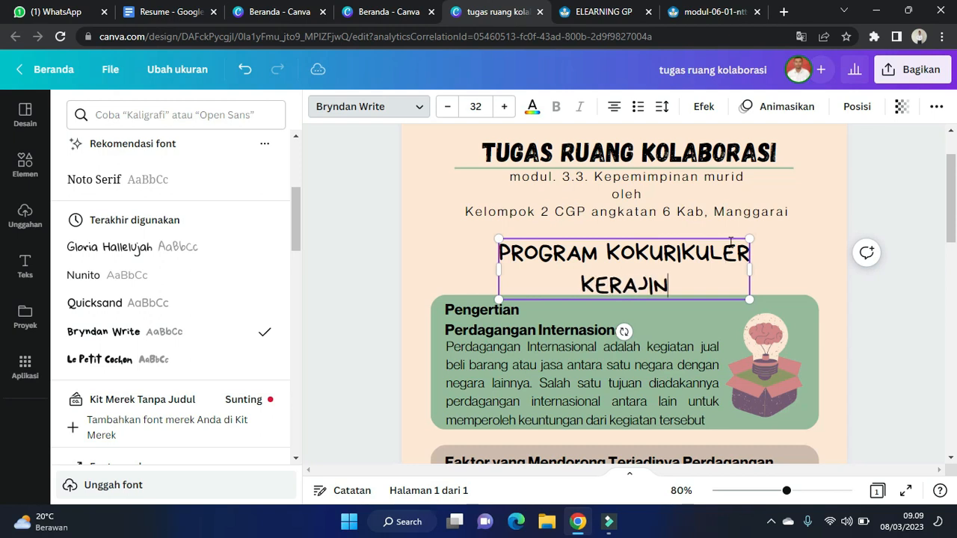
{"action": "key", "text": "BackSpace"}
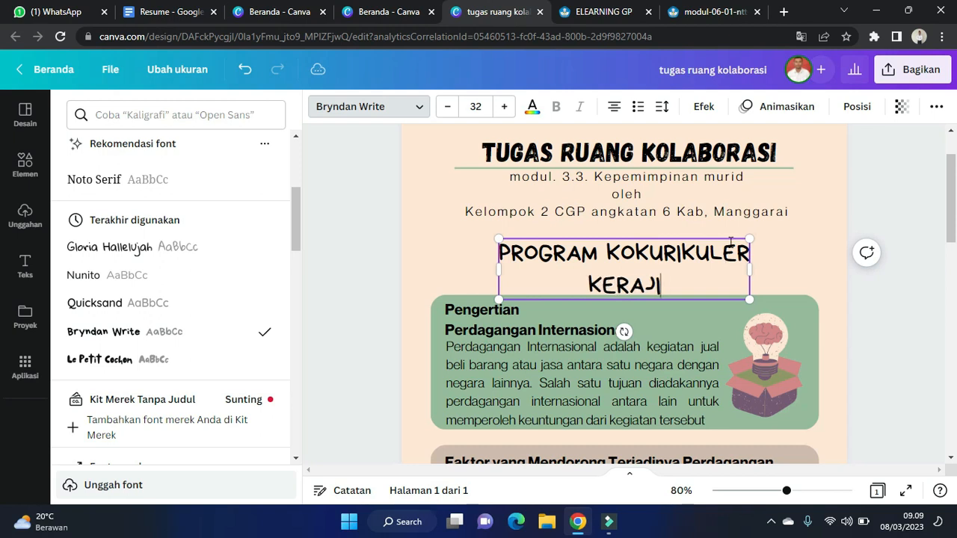
{"action": "type", "text": "NAN ME"}
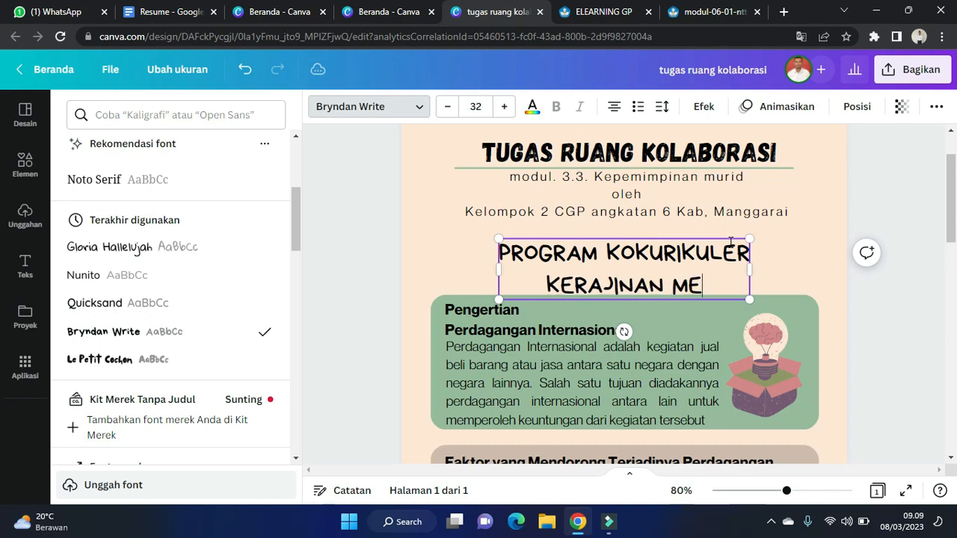
{"action": "type", "text": "NGANYAM"}
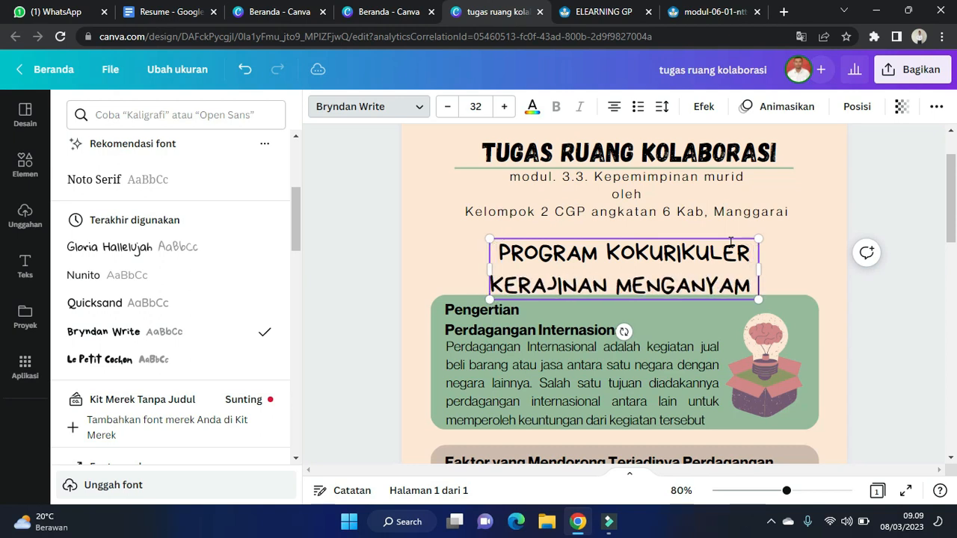
{"action": "type", "text": " TIKAR"}
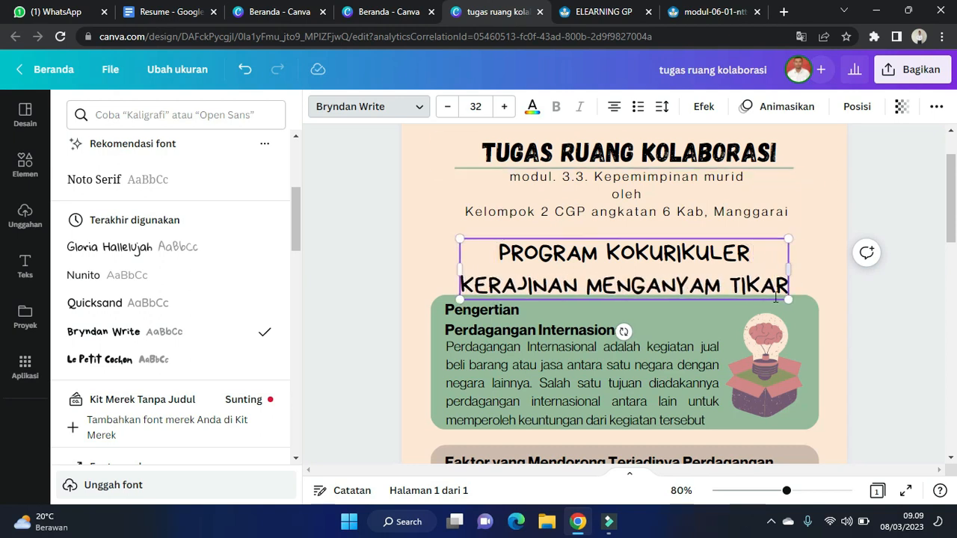
{"action": "left_click", "coordinate": [823, 285]}
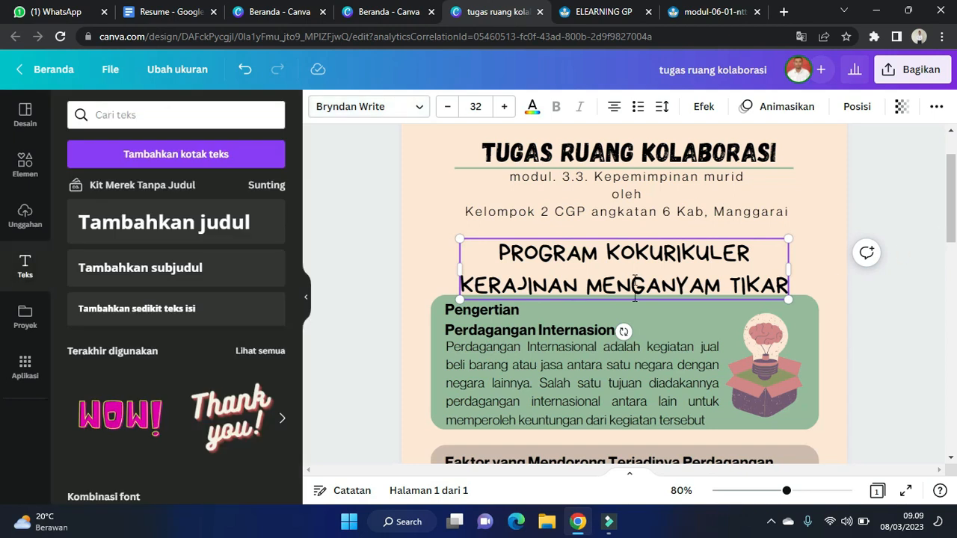
- Set the line spacing of the two-line subheading to 0.93 and its letter spacing to 50
{"action": "left_click_drag", "start_coordinate": [497, 253], "coordinate": [790, 286]}
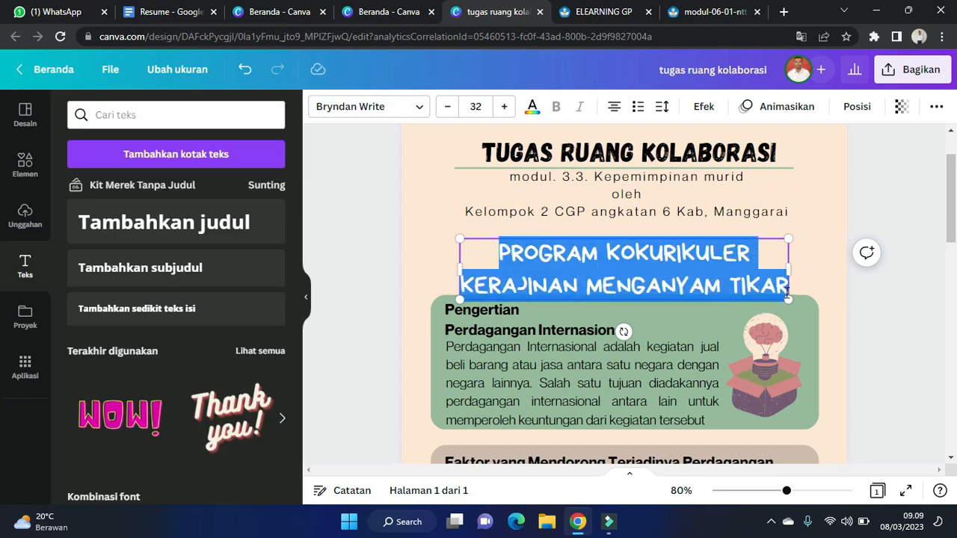
{"action": "left_click", "coordinate": [662, 107]}
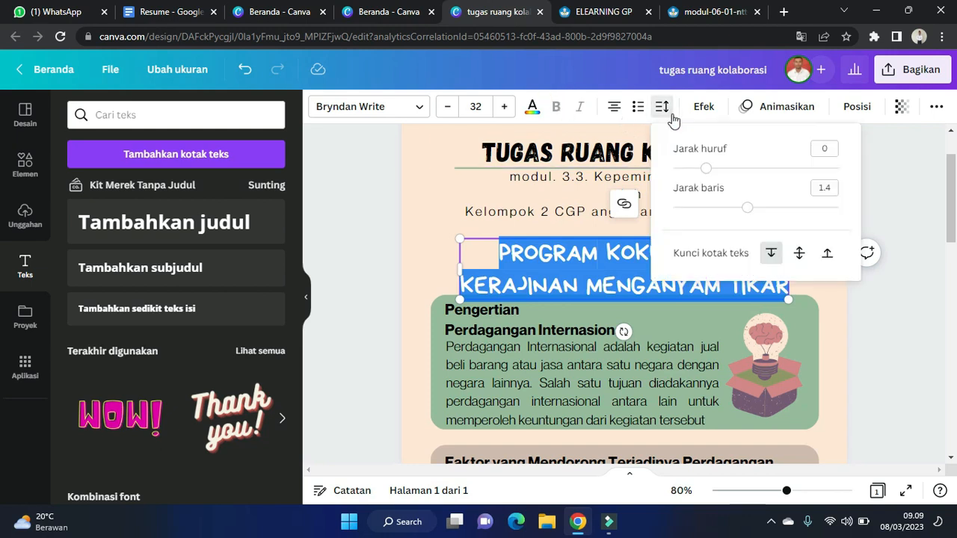
{"action": "left_click_drag", "start_coordinate": [749, 216], "coordinate": [709, 216]}
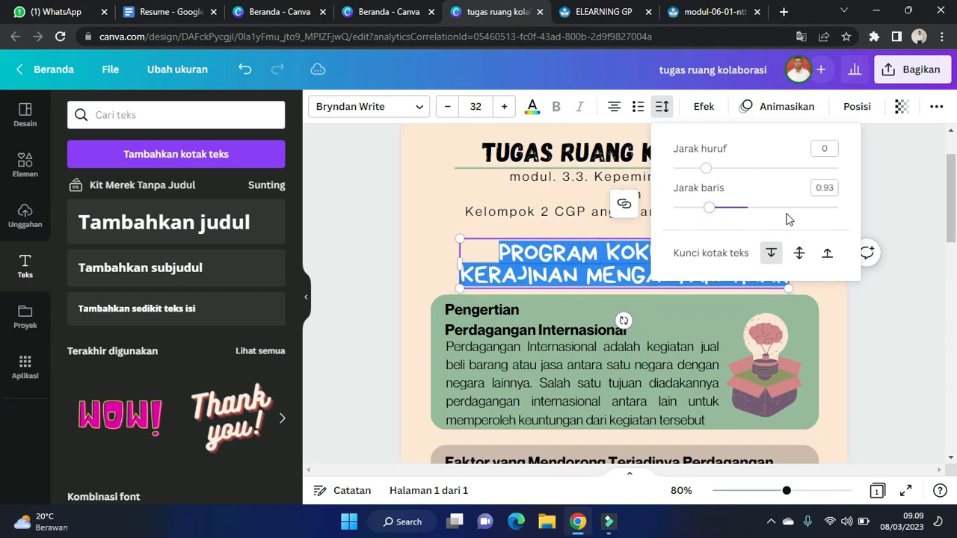
{"action": "mouse_move", "coordinate": [702, 176]}
{"action": "left_mouse_down"}
{"action": "mouse_move", "coordinate": [719, 173]}
{"action": "mouse_move", "coordinate": [695, 180]}
{"action": "mouse_move", "coordinate": [715, 187]}
{"action": "left_mouse_up"}
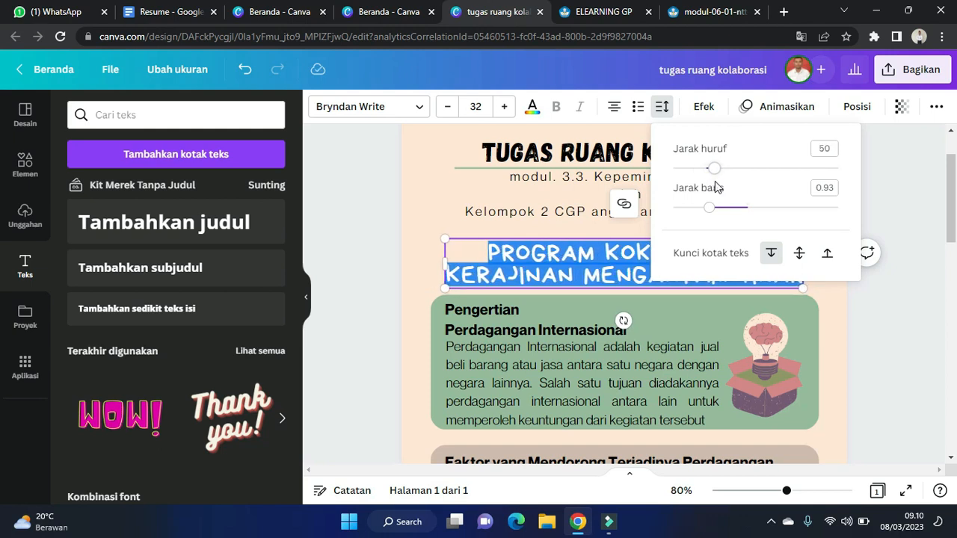
{"action": "left_click", "coordinate": [860, 313]}
{"action": "left_click", "coordinate": [924, 312]}
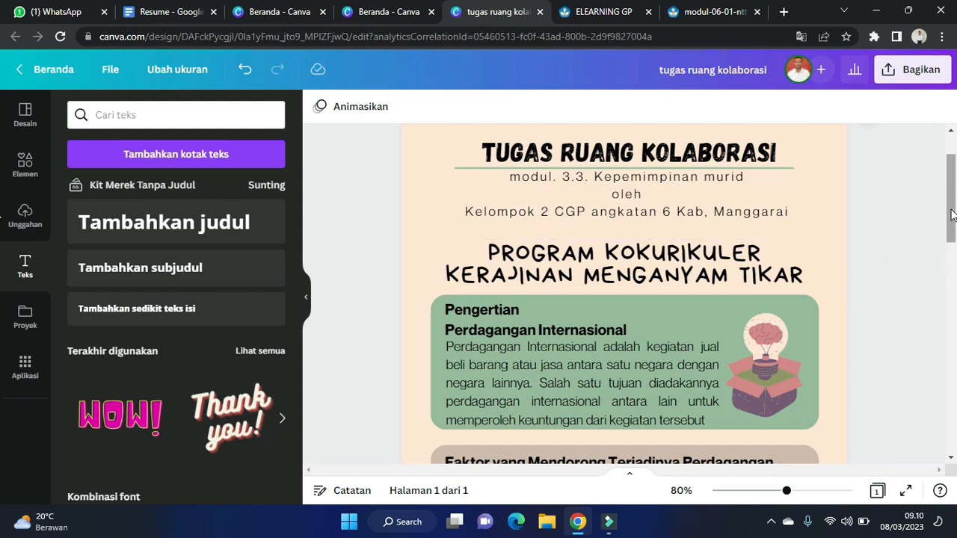
- Compare the contents of the green Pengertian box with the Deskripsi singkat text in the Resume document in Google Docs, and return to Canva
{"action": "left_click_drag", "start_coordinate": [951, 210], "coordinate": [901, 146]}
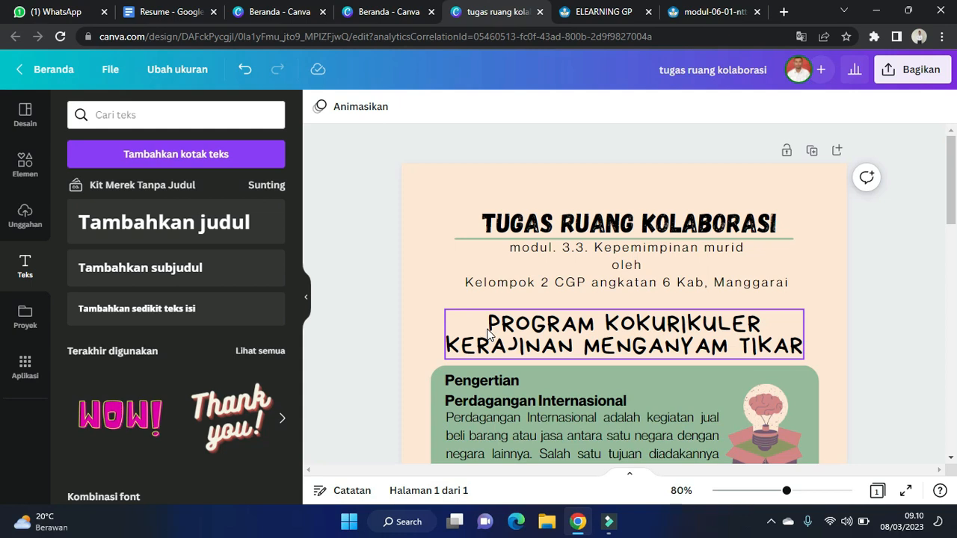
{"action": "left_click_drag", "start_coordinate": [955, 202], "coordinate": [955, 251]}
{"action": "scroll", "coordinate": [624, 299], "scroll_direction": "up", "scroll_amount": 3}
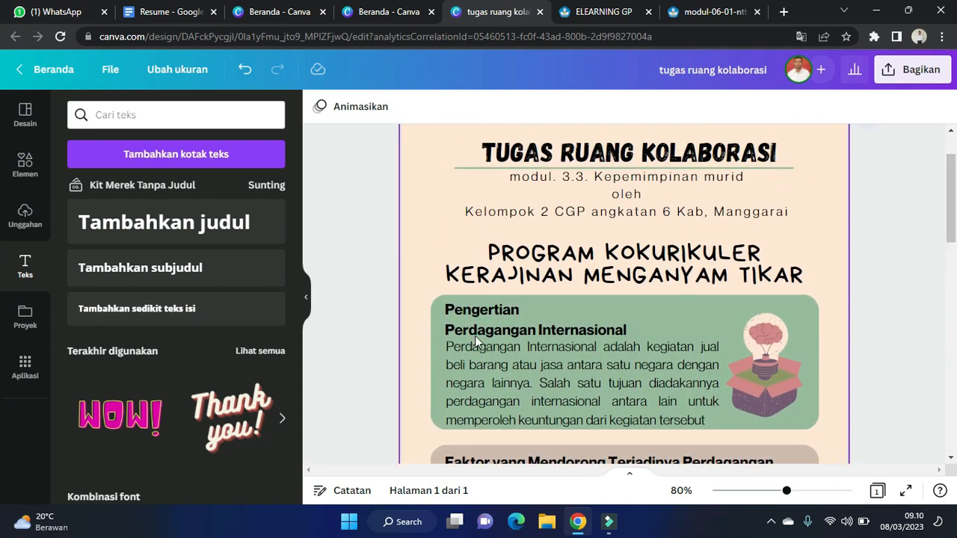
{"action": "left_click", "coordinate": [513, 350]}
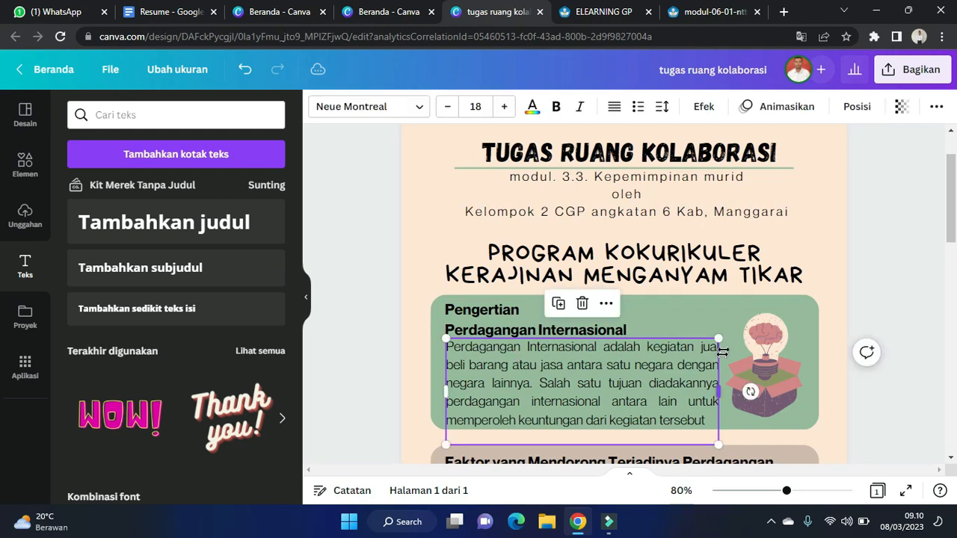
{"action": "left_click", "coordinate": [722, 321]}
{"action": "left_click_drag", "start_coordinate": [955, 197], "coordinate": [955, 221]}
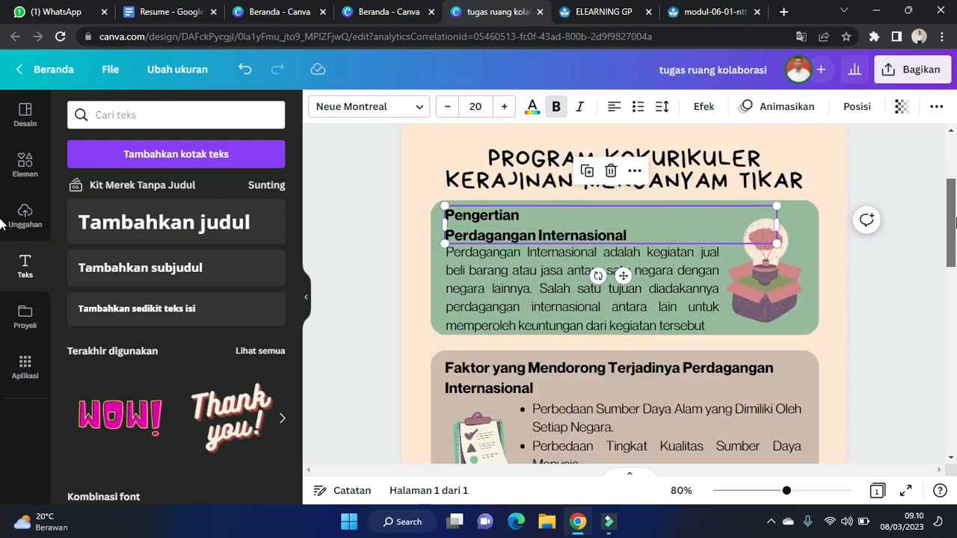
{"action": "left_click", "coordinate": [810, 240]}
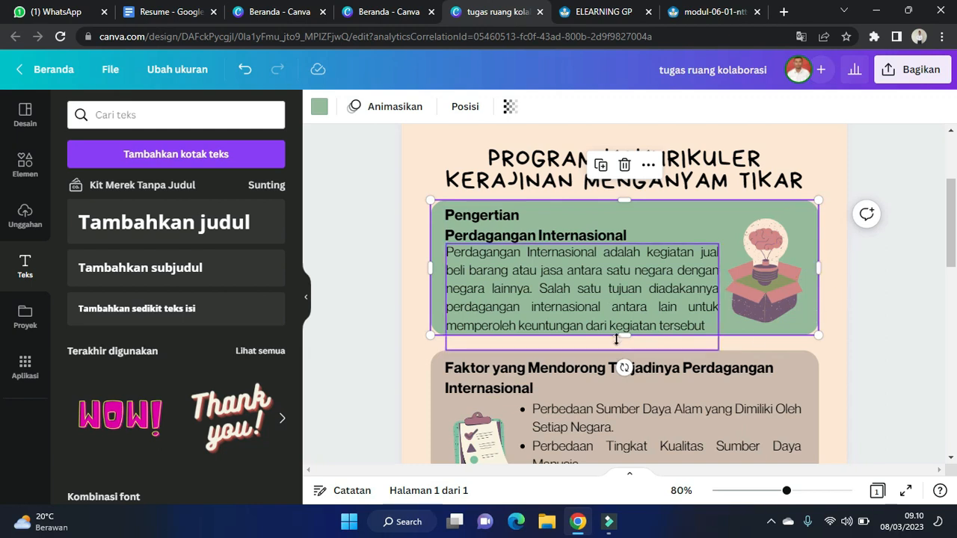
{"action": "left_click", "coordinate": [260, 10]}
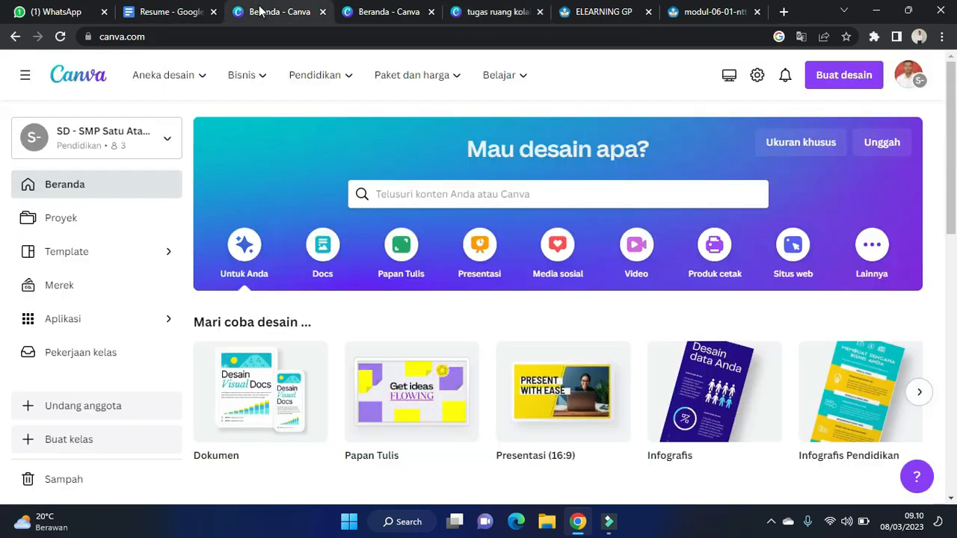
{"action": "left_click", "coordinate": [181, 11]}
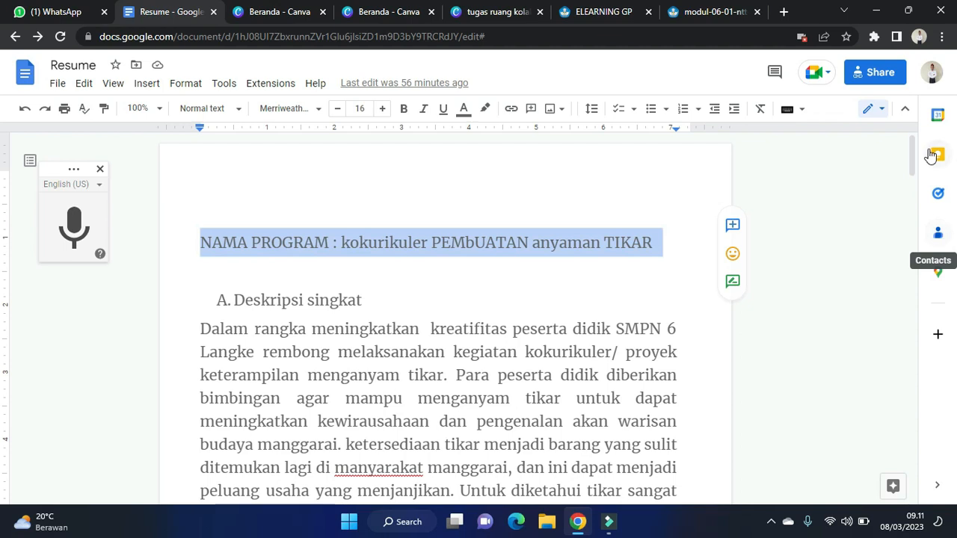
{"action": "left_click_drag", "start_coordinate": [915, 156], "coordinate": [935, 158]}
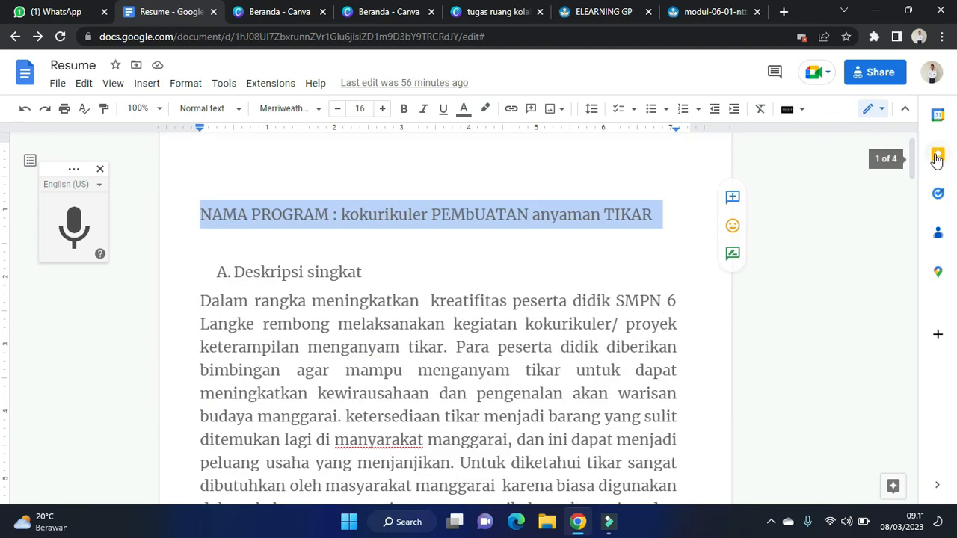
{"action": "left_click", "coordinate": [493, 10]}
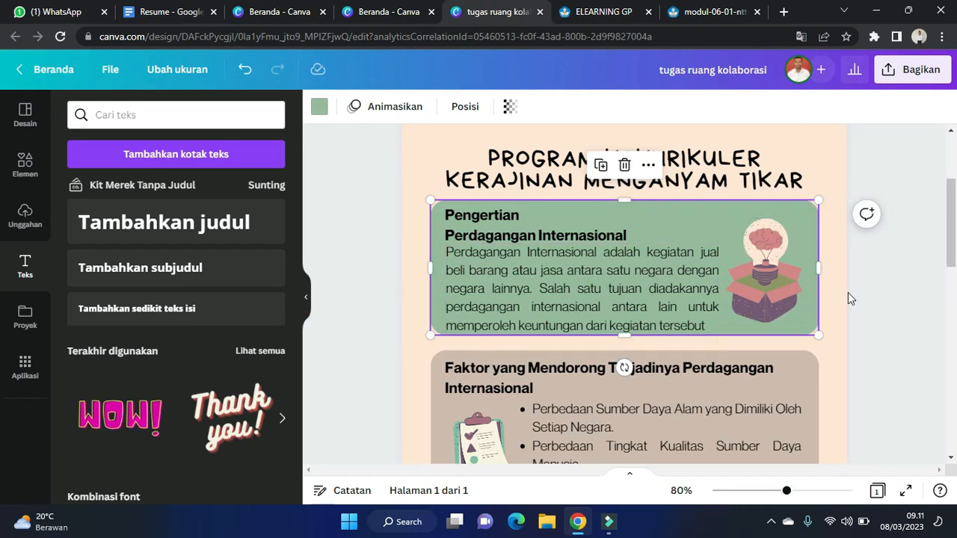
- Extend the lower edge of the green Pengertian box downward into the area of the Faktor section
{"action": "left_click_drag", "start_coordinate": [951, 258], "coordinate": [953, 281]}
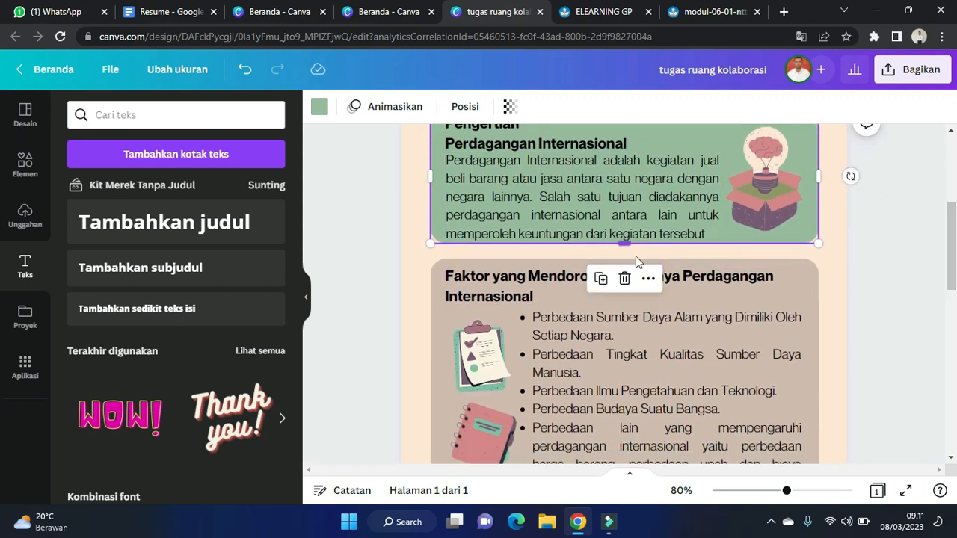
{"action": "left_click", "coordinate": [792, 275]}
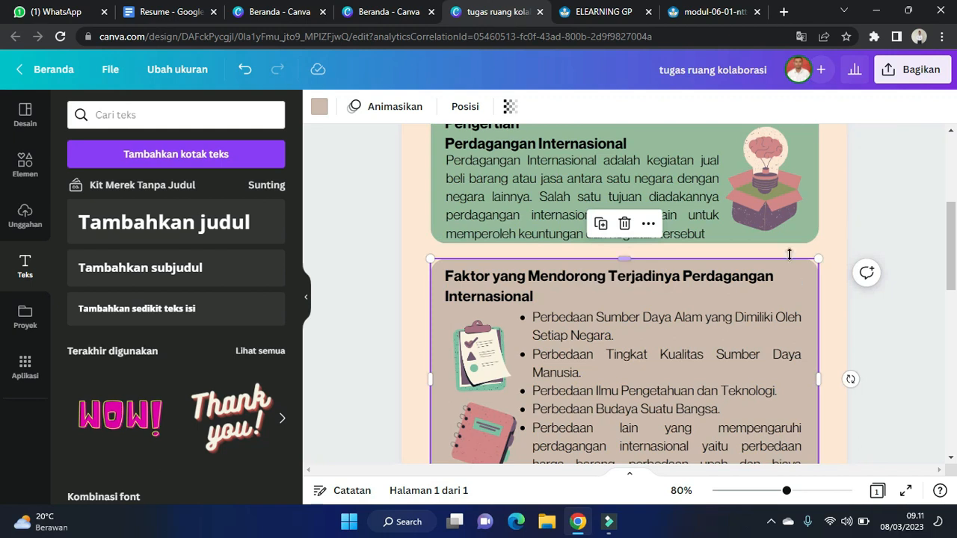
{"action": "left_click", "coordinate": [686, 238]}
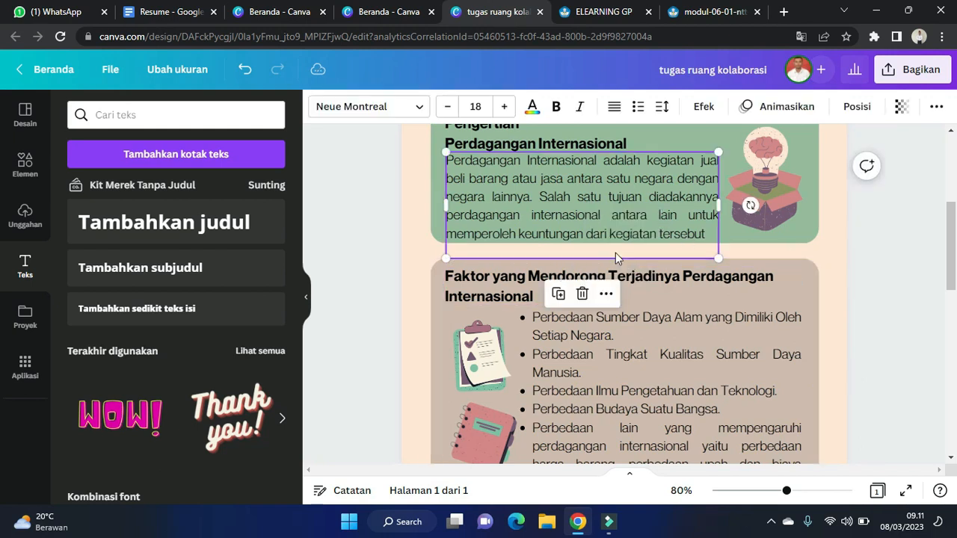
{"action": "left_click", "coordinate": [771, 216]}
{"action": "left_click", "coordinate": [762, 236]}
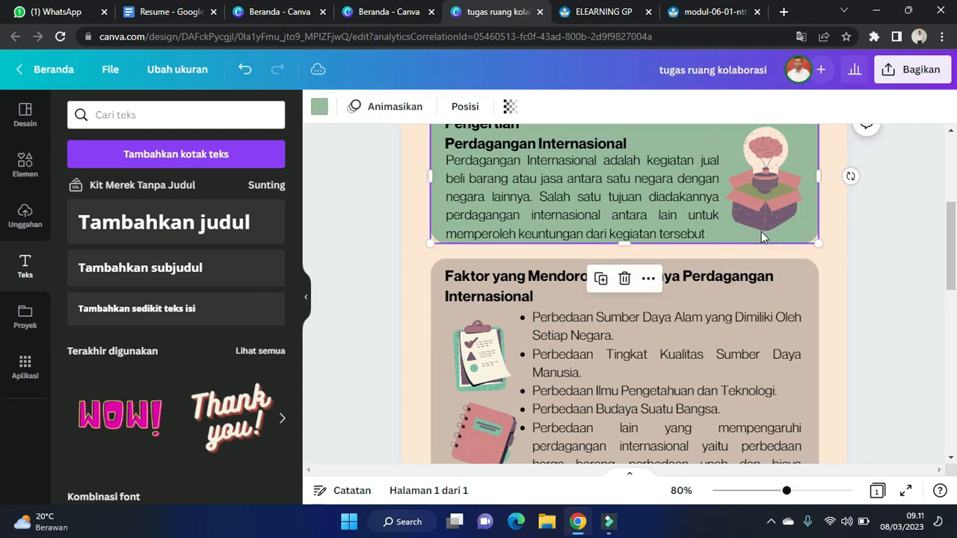
{"action": "left_click_drag", "start_coordinate": [628, 243], "coordinate": [692, 420]}
- Lengthen the green Pengertian box down across the Faktor section and move the brown box down behind the red Manfaat dan Hambatan box
{"action": "left_click_drag", "start_coordinate": [795, 355], "coordinate": [815, 481]}
{"action": "left_click_drag", "start_coordinate": [781, 378], "coordinate": [797, 279]}
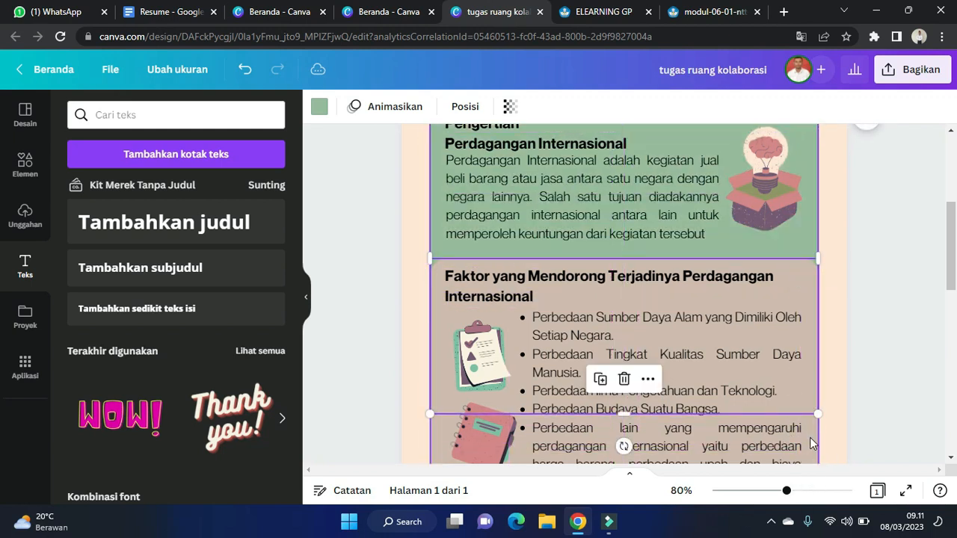
{"action": "left_click", "coordinate": [810, 435]}
{"action": "left_click_drag", "start_coordinate": [809, 433], "coordinate": [813, 536]}
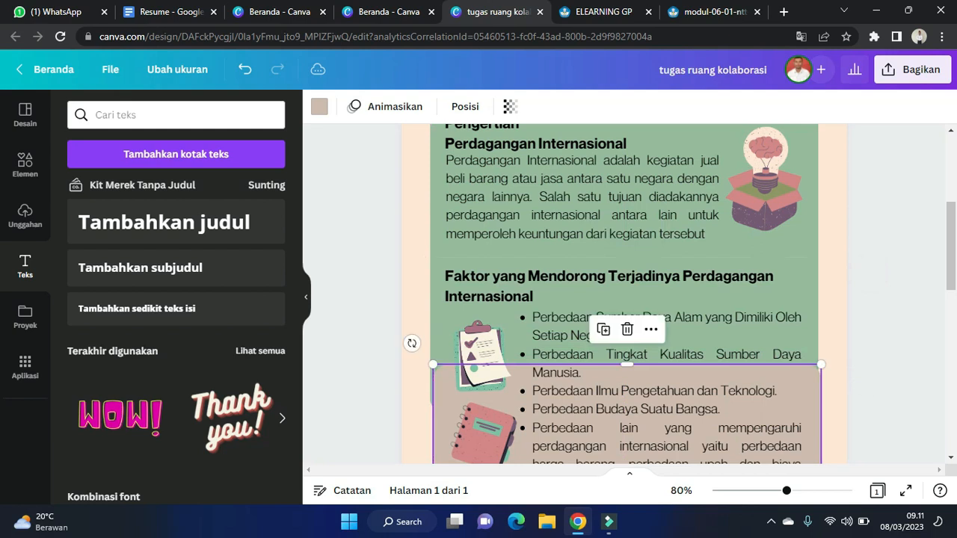
{"action": "left_click_drag", "start_coordinate": [955, 258], "coordinate": [955, 320]}
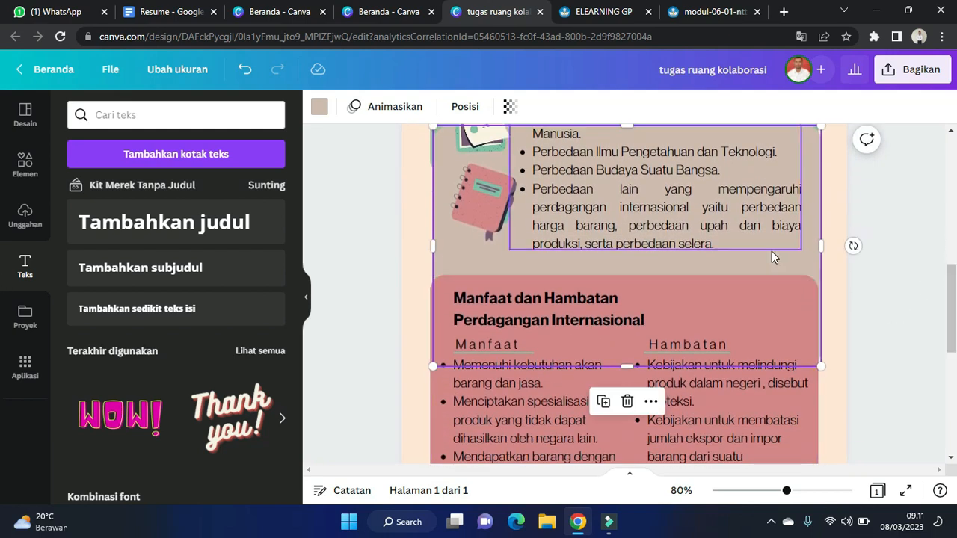
{"action": "left_click_drag", "start_coordinate": [772, 257], "coordinate": [778, 377]}
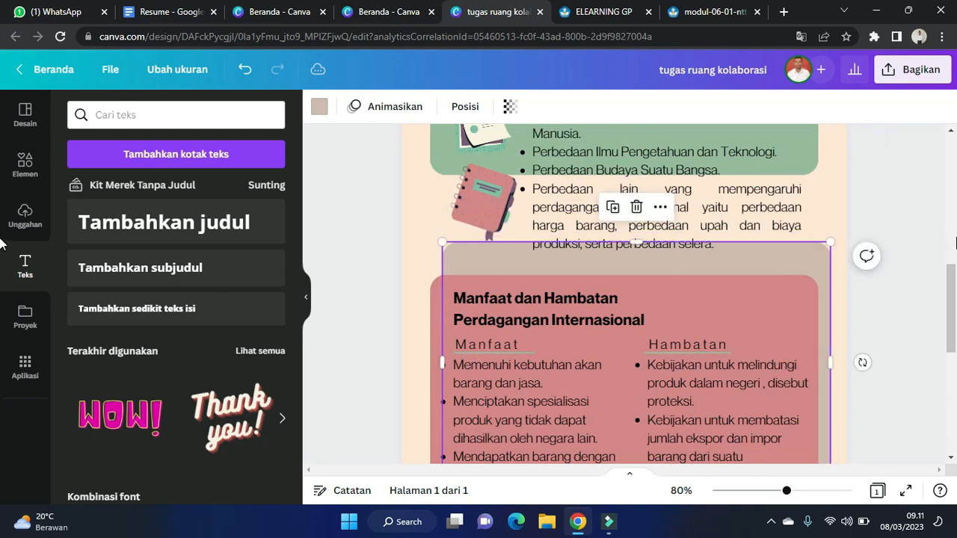
- Delete the Faktor heading, its bulleted list, and the clipboard and notebook illustrations beside it
{"action": "left_click_drag", "start_coordinate": [954, 285], "coordinate": [954, 248]}
{"action": "left_click", "coordinate": [701, 258]}
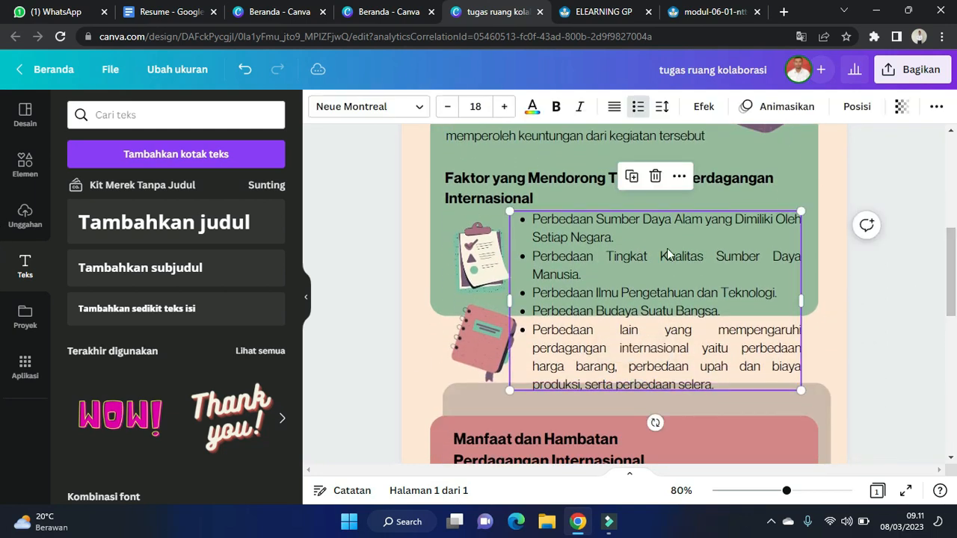
{"action": "left_click", "coordinate": [510, 167]}
{"action": "key", "text": "Delete"}
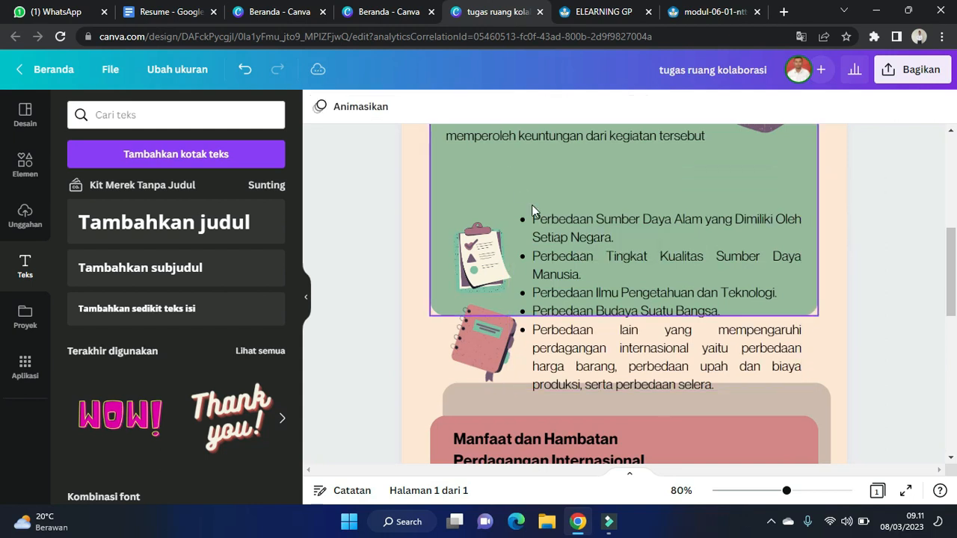
{"action": "key", "text": "Delete"}
{"action": "left_click", "coordinate": [484, 267]}
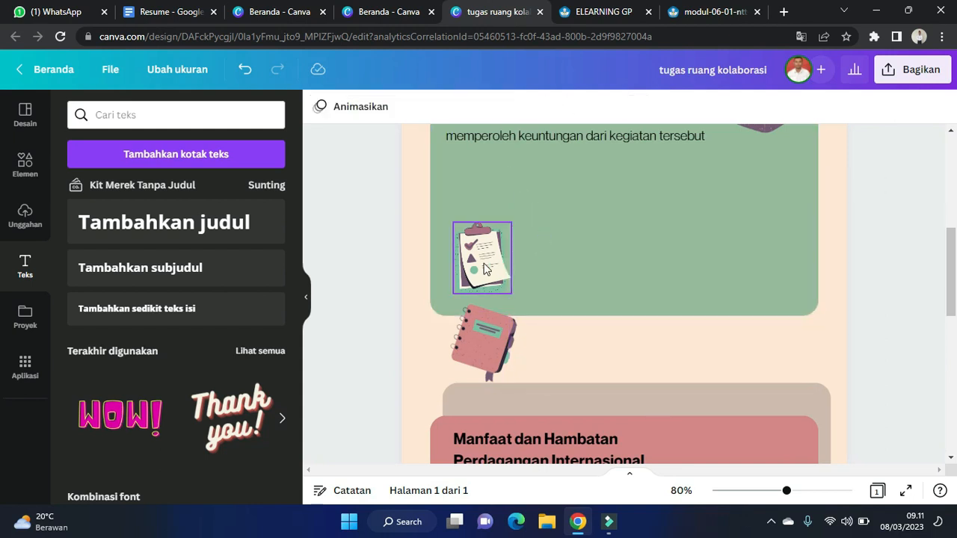
{"action": "key", "text": "Delete"}
{"action": "left_click", "coordinate": [487, 329]}
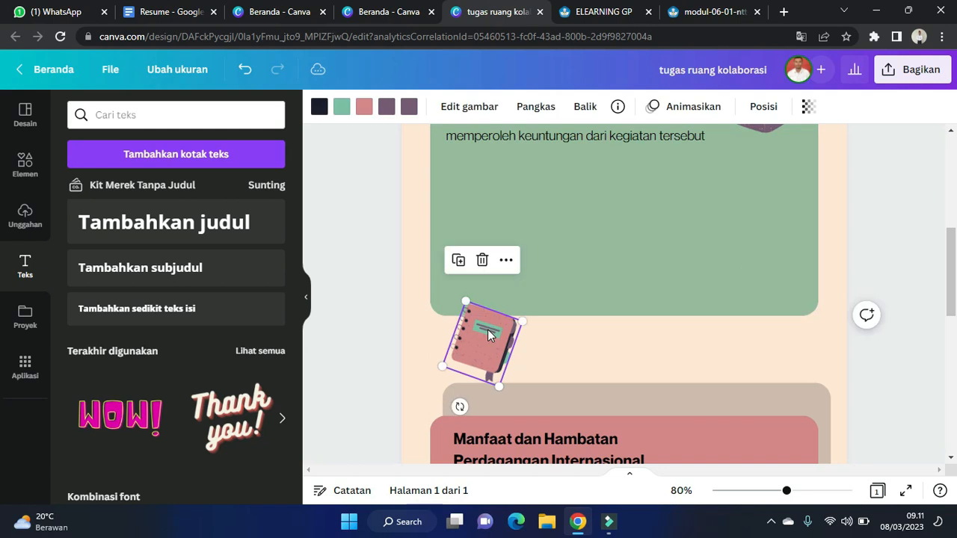
{"action": "key", "text": "Delete"}
- Clear the paragraph about Perdagangan Internasional from the text box under the Pengertian heading
{"action": "left_click_drag", "start_coordinate": [953, 246], "coordinate": [955, 202]}
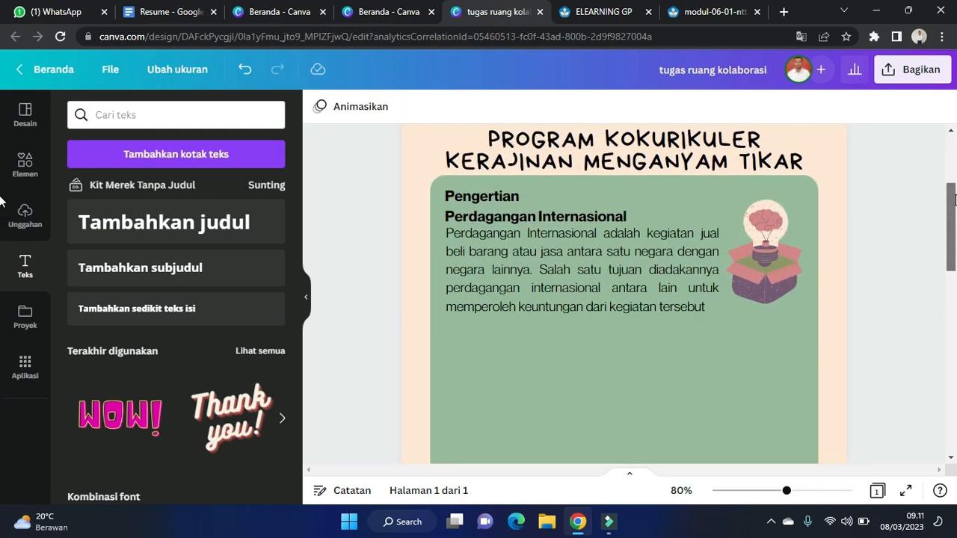
{"action": "left_click", "coordinate": [454, 240]}
{"action": "left_click", "coordinate": [453, 236]}
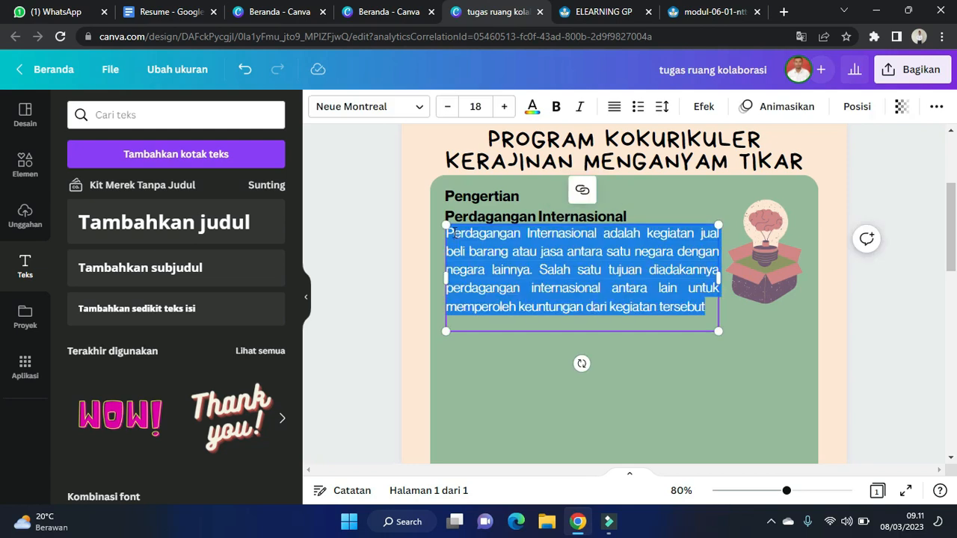
{"action": "left_click", "coordinate": [582, 251]}
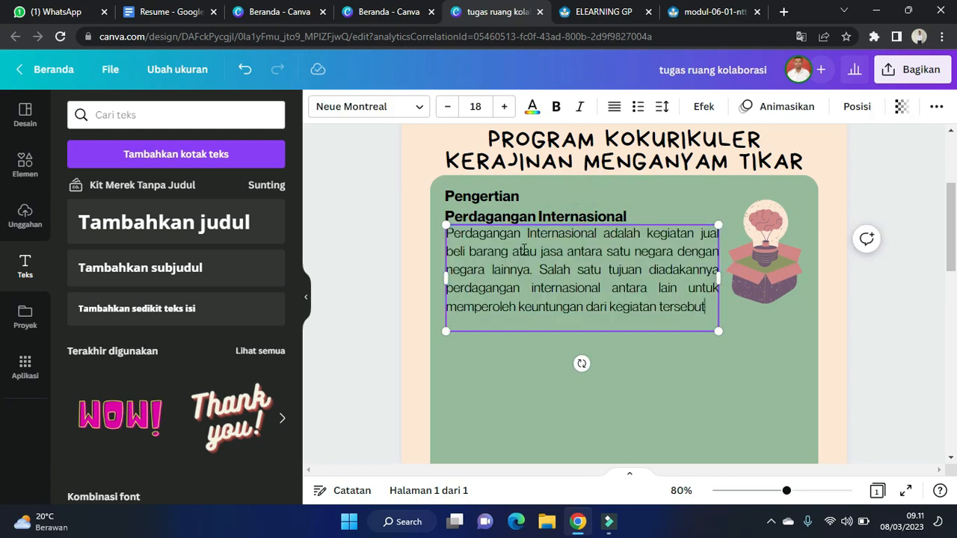
{"action": "left_click_drag", "start_coordinate": [705, 307], "coordinate": [441, 224]}
{"action": "key", "text": "BackSpace"}
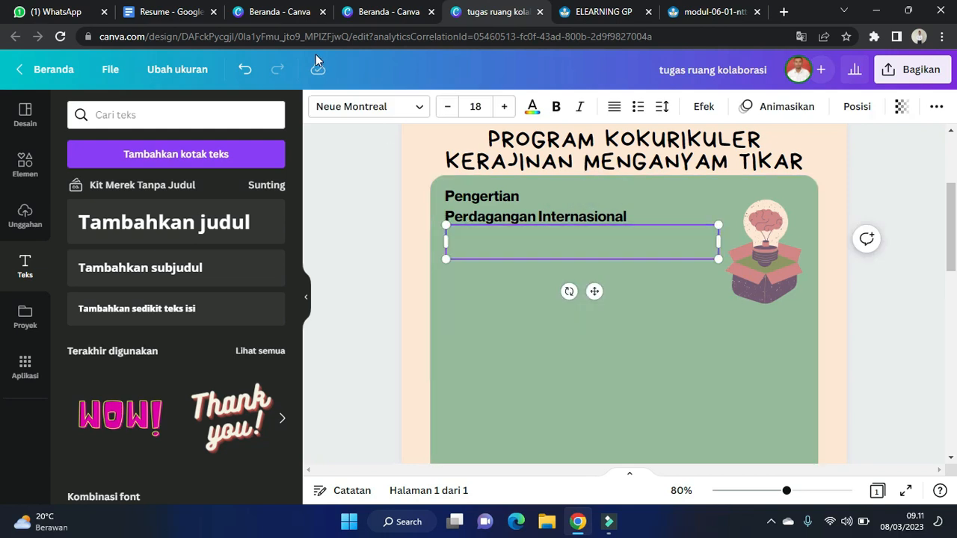
- Copy "Deskripsi singkat" from the Resume document in Google Docs and paste it over the Pengertian Perdagangan Internasional heading in Canva
{"action": "left_click", "coordinate": [172, 12]}
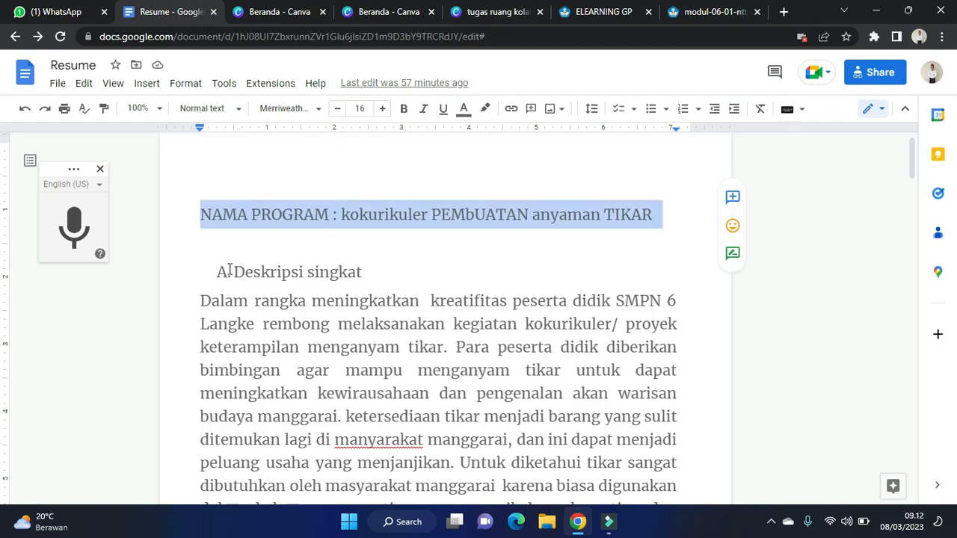
{"action": "left_click_drag", "start_coordinate": [214, 270], "coordinate": [395, 265]}
{"action": "key", "text": "ctrl+c"}
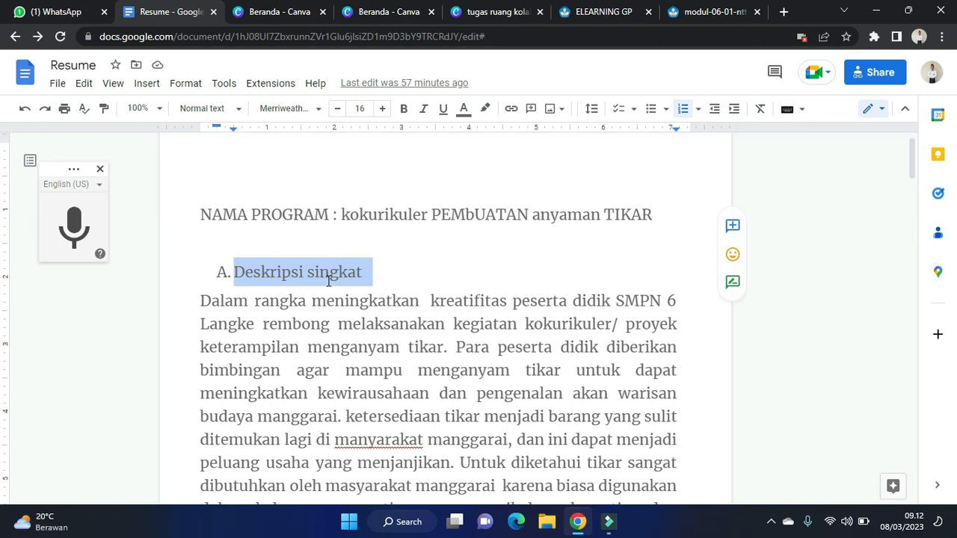
{"action": "left_click", "coordinate": [515, 11]}
{"action": "left_click", "coordinate": [467, 206]}
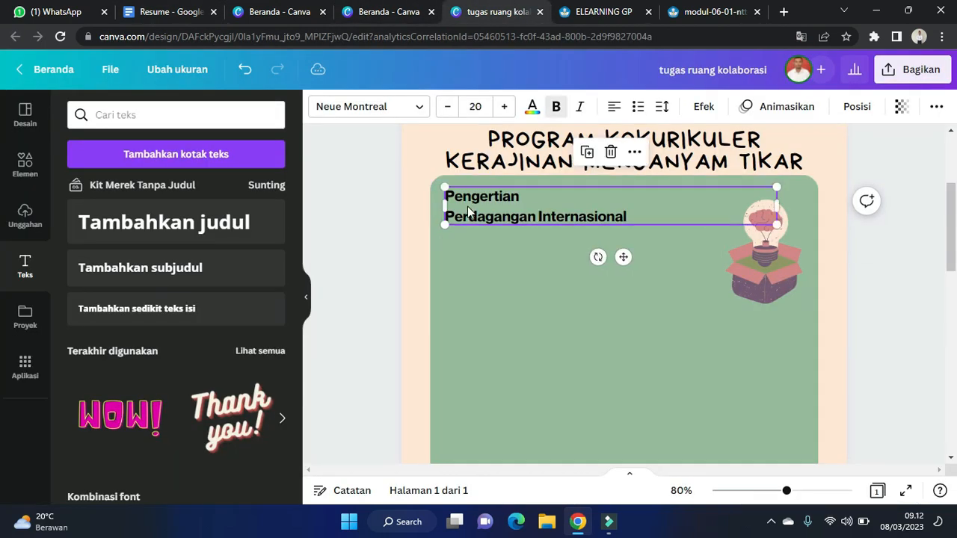
{"action": "double_click", "coordinate": [635, 216]}
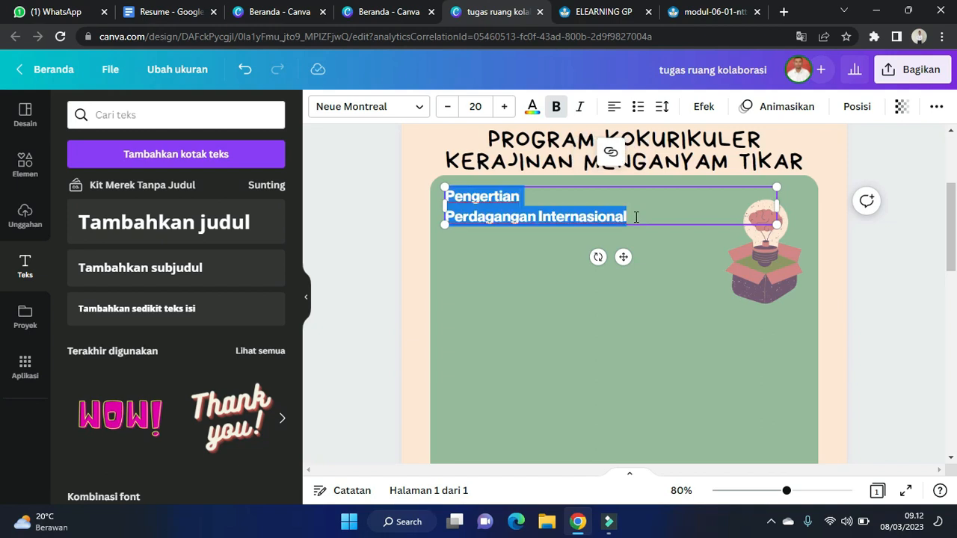
{"action": "key", "text": "ctrl+v"}
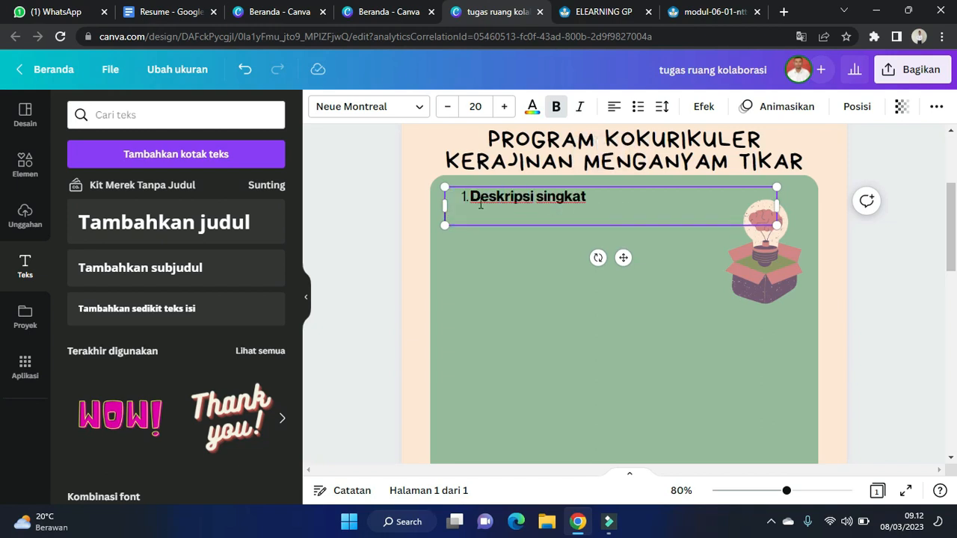
- Remove the automatic list numbering from the Deskripsi singkat heading and put "A." in front of it
{"action": "left_click", "coordinate": [471, 199]}
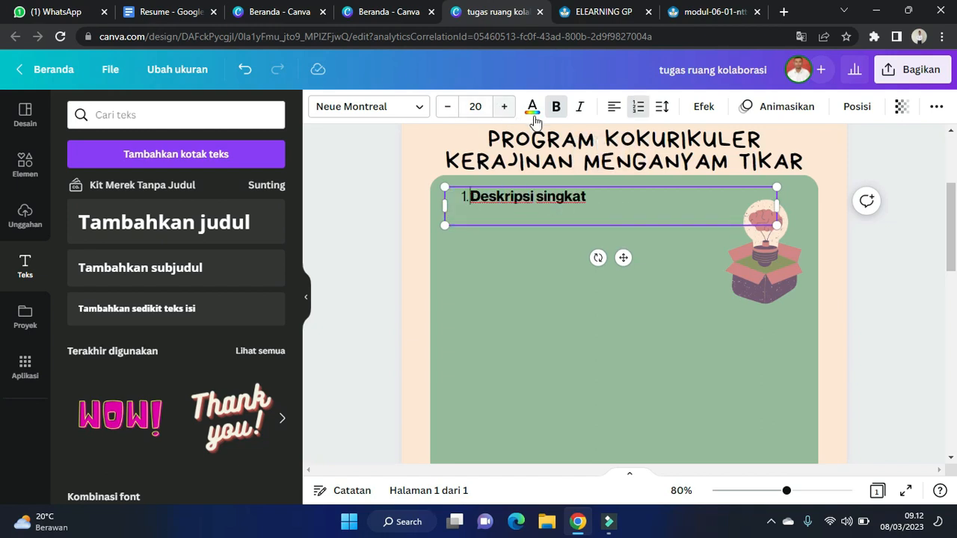
{"action": "left_click", "coordinate": [639, 108]}
{"action": "left_click", "coordinate": [639, 108]}
{"action": "left_click", "coordinate": [639, 108]}
{"action": "left_click", "coordinate": [639, 109]}
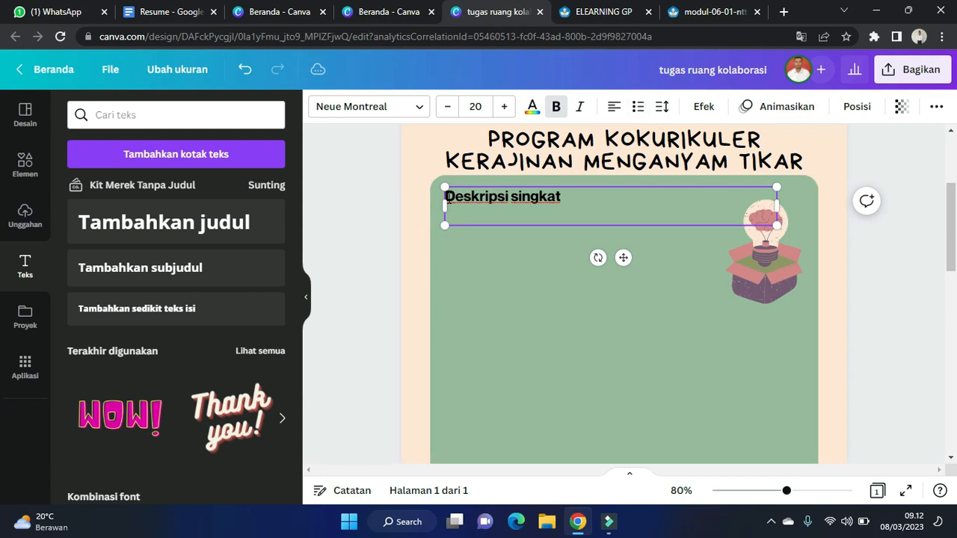
{"action": "type", "text": "A."}
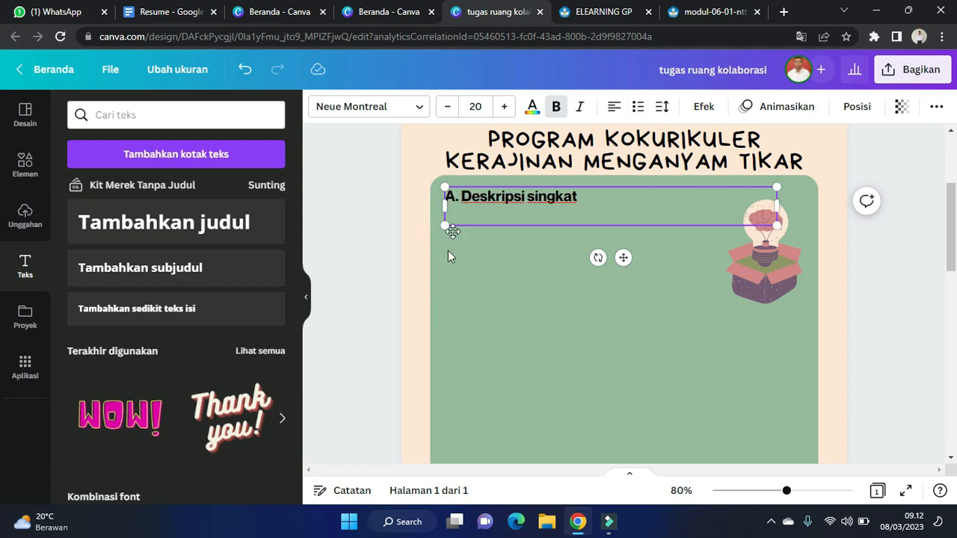
{"action": "left_click", "coordinate": [512, 283]}
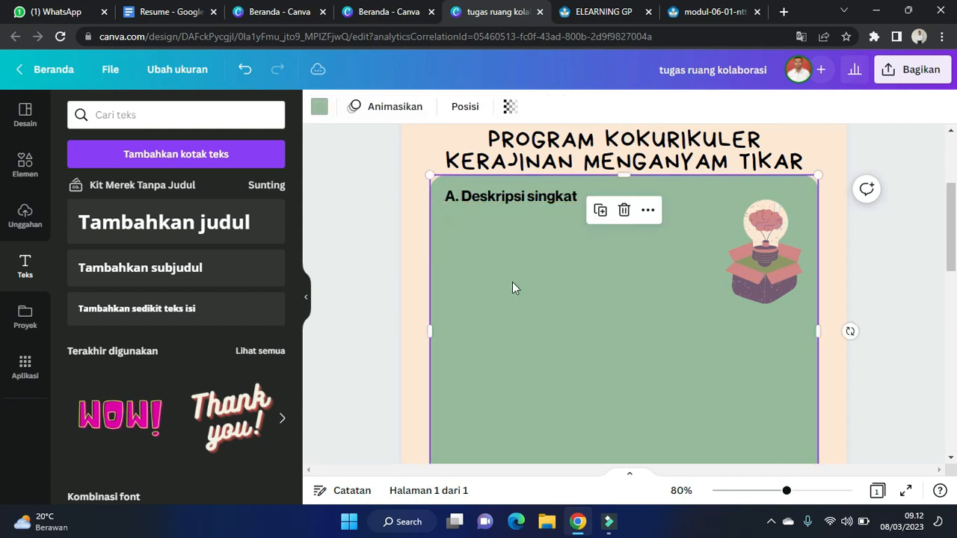
- Move the green box slightly down from the subheading and place the "A. Deskripsi singkat" heading inside its upper edge
{"action": "left_click", "coordinate": [538, 196]}
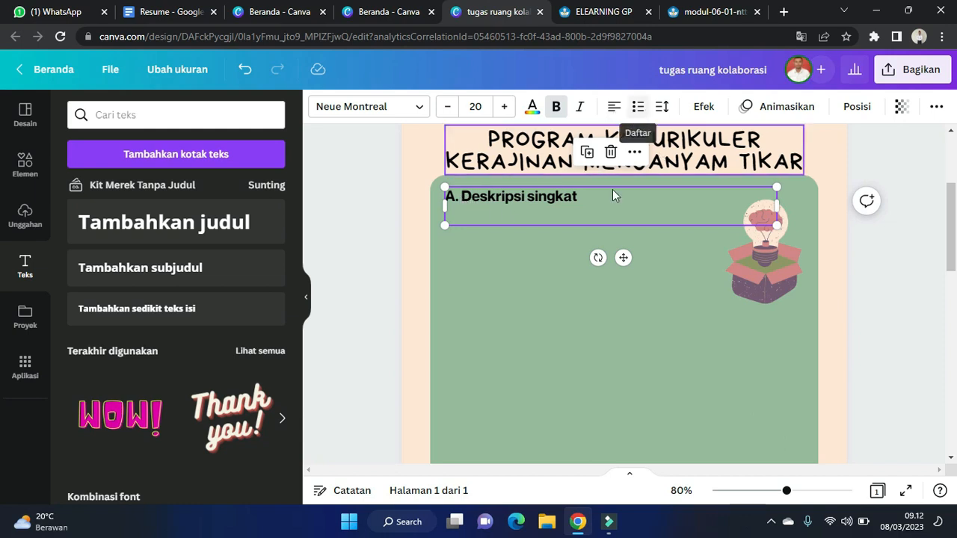
{"action": "left_click_drag", "start_coordinate": [955, 224], "coordinate": [953, 185]}
{"action": "scroll", "coordinate": [828, 266], "scroll_direction": "down", "scroll_amount": 3}
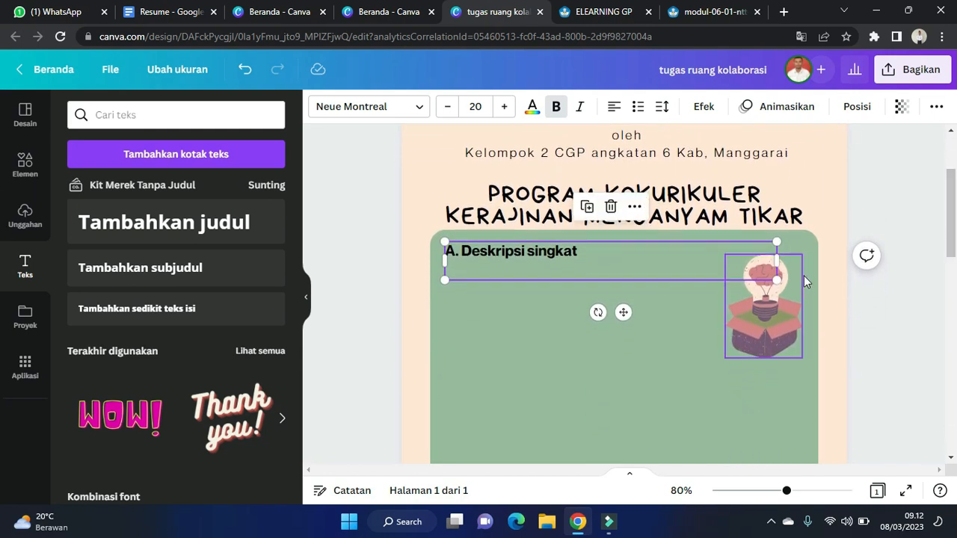
{"action": "left_click_drag", "start_coordinate": [815, 275], "coordinate": [816, 301]}
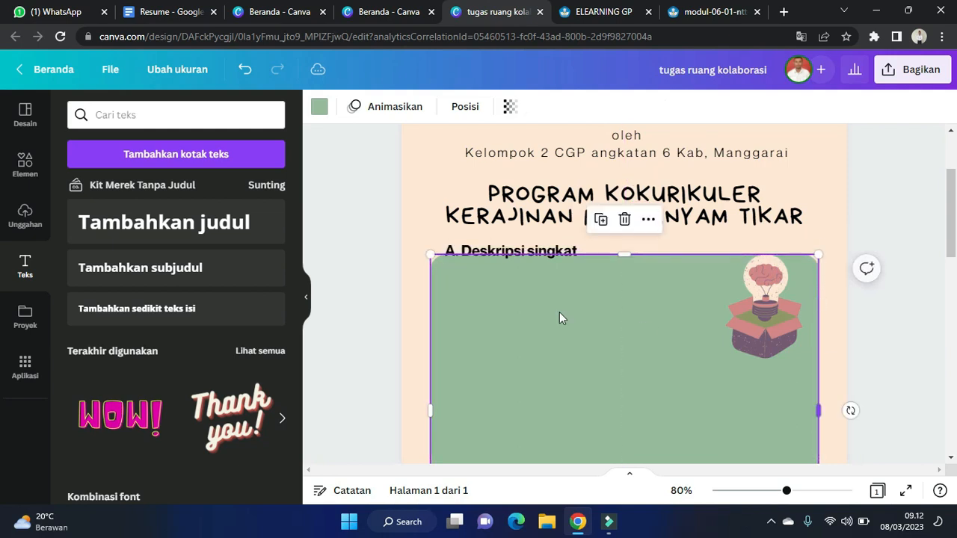
{"action": "left_click", "coordinate": [513, 254]}
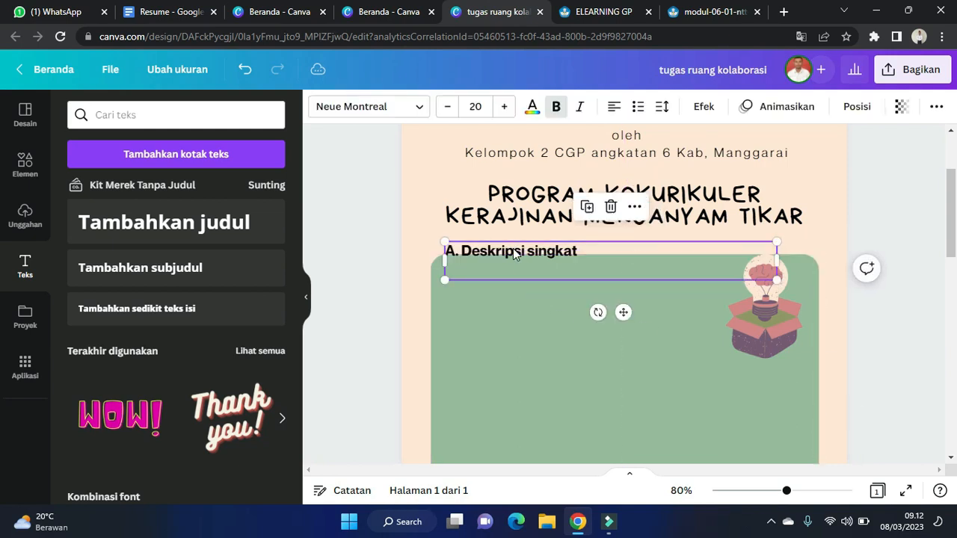
{"action": "left_click_drag", "start_coordinate": [513, 255], "coordinate": [511, 278]}
{"action": "left_click", "coordinate": [623, 324]}
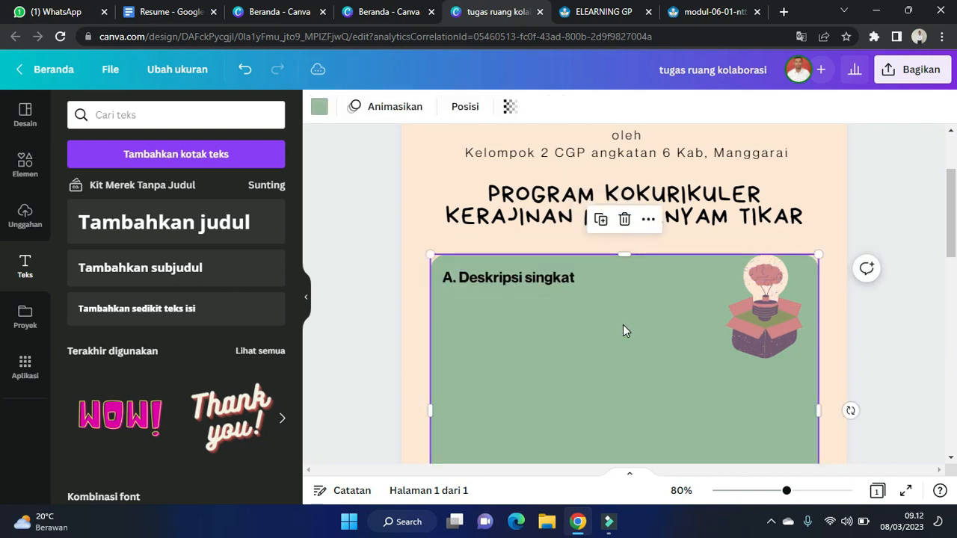
- Copy all paragraphs under Deskripsi singkat from the Resume document in Google Docs and paste them onto the infographic in Canva
{"action": "left_click", "coordinate": [166, 8]}
{"action": "left_click_drag", "start_coordinate": [201, 302], "coordinate": [335, 426]}
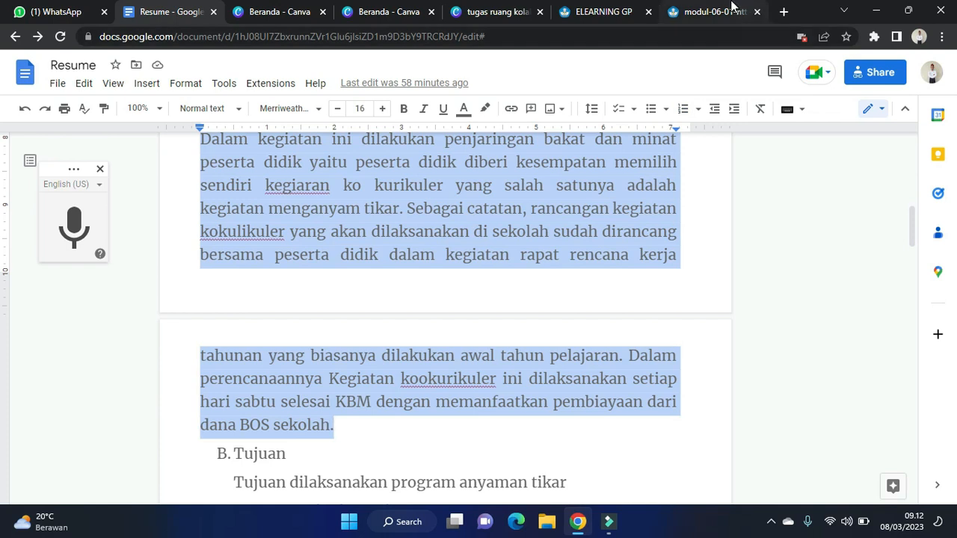
{"action": "left_click", "coordinate": [606, 12]}
{"action": "left_click", "coordinate": [497, 11]}
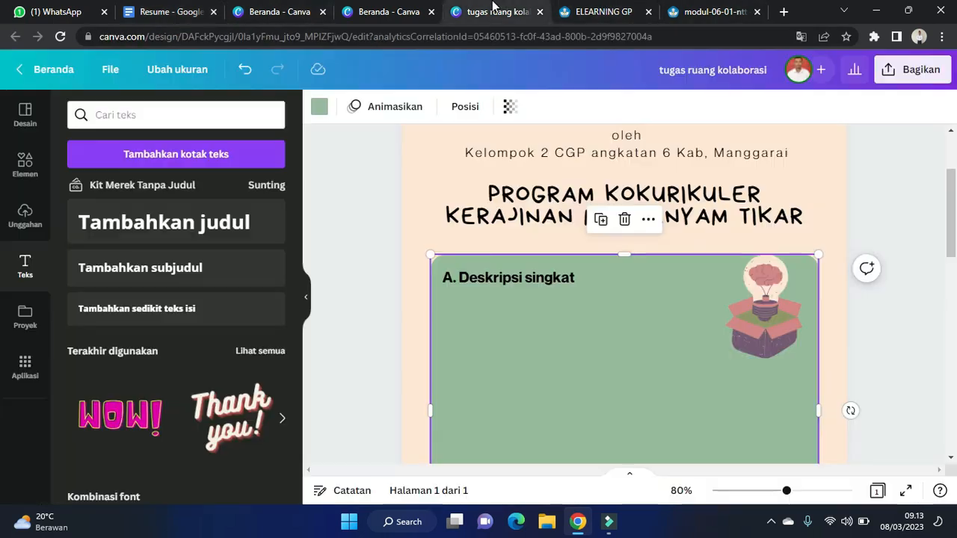
{"action": "right_click", "coordinate": [596, 372]}
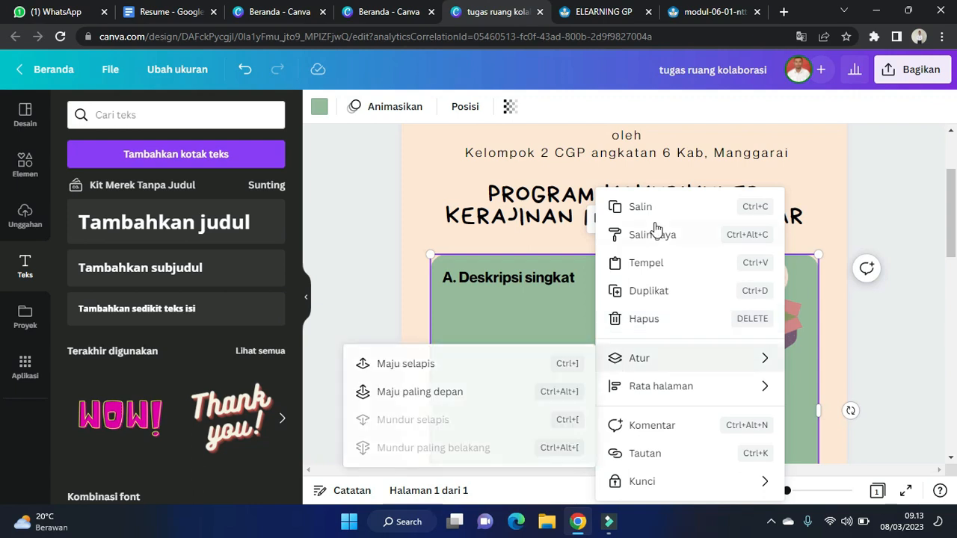
{"action": "left_click", "coordinate": [646, 264]}
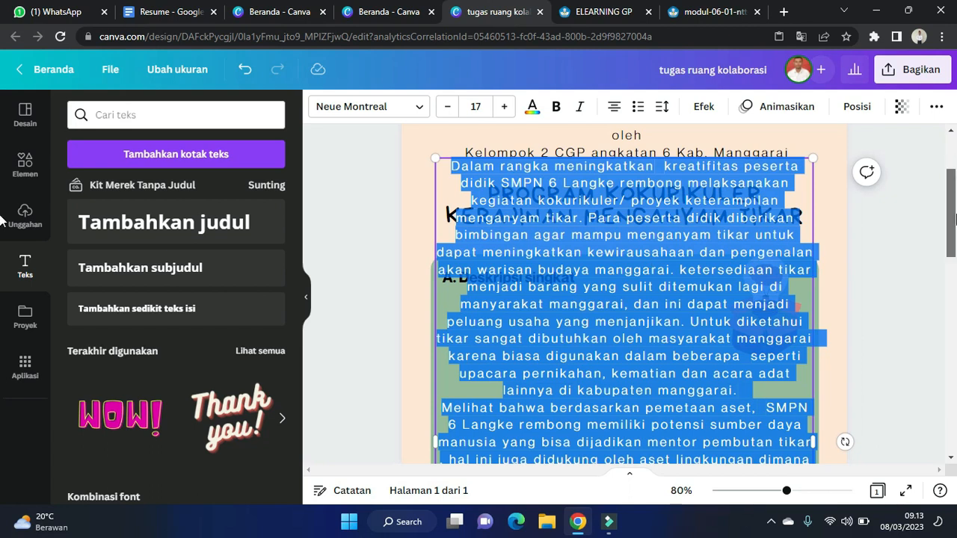
{"action": "scroll", "coordinate": [954, 224], "scroll_direction": "down", "scroll_amount": 5}
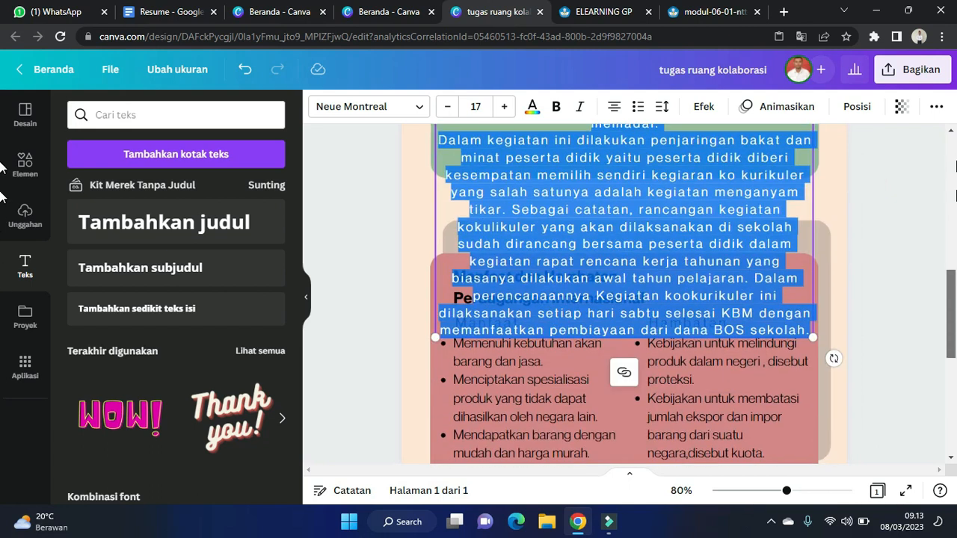
{"action": "scroll", "coordinate": [954, 166], "scroll_direction": "up", "scroll_amount": 5}
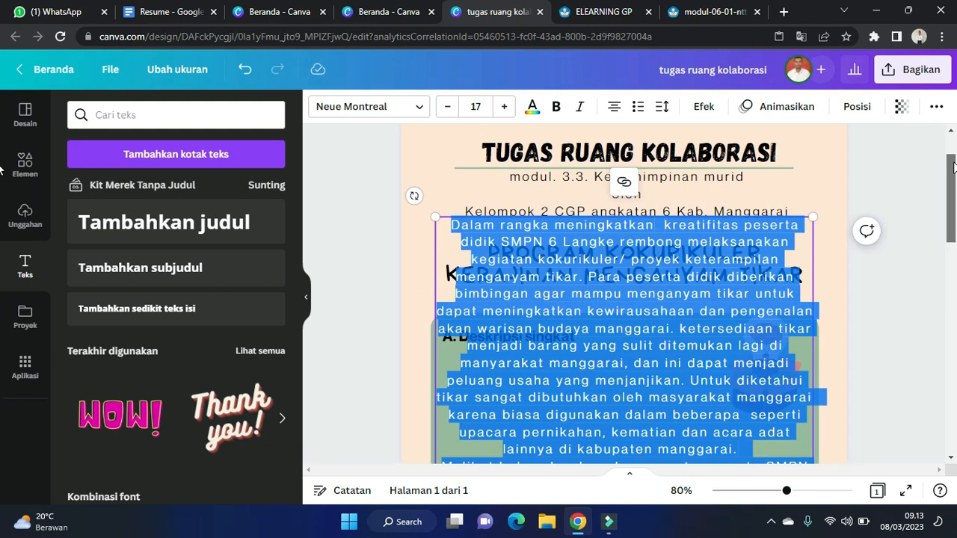
- Justify the pasted description text and scale it down to font size 12.2 so it fits below the "A. Deskripsi singkat" heading
{"action": "left_click", "coordinate": [613, 108]}
{"action": "left_click", "coordinate": [613, 108]}
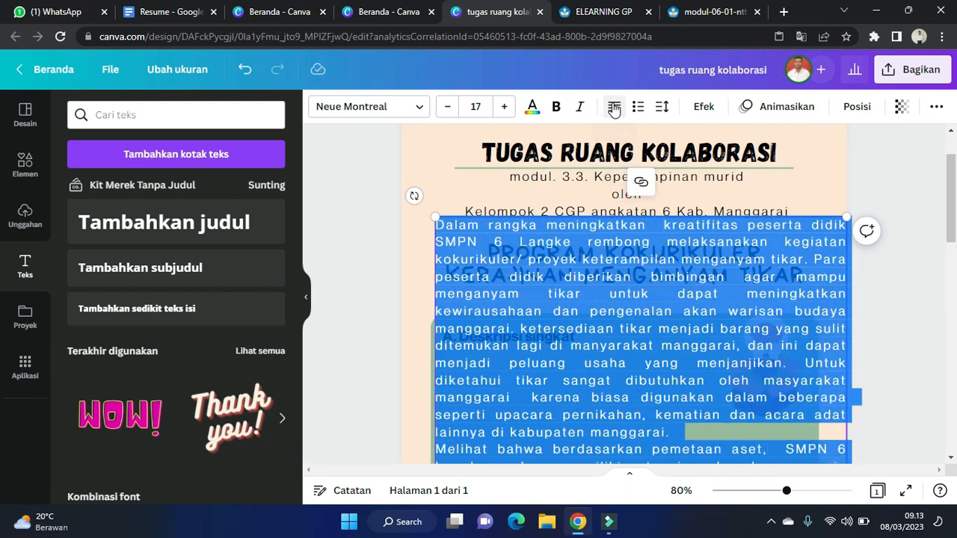
{"action": "left_click", "coordinate": [647, 222]}
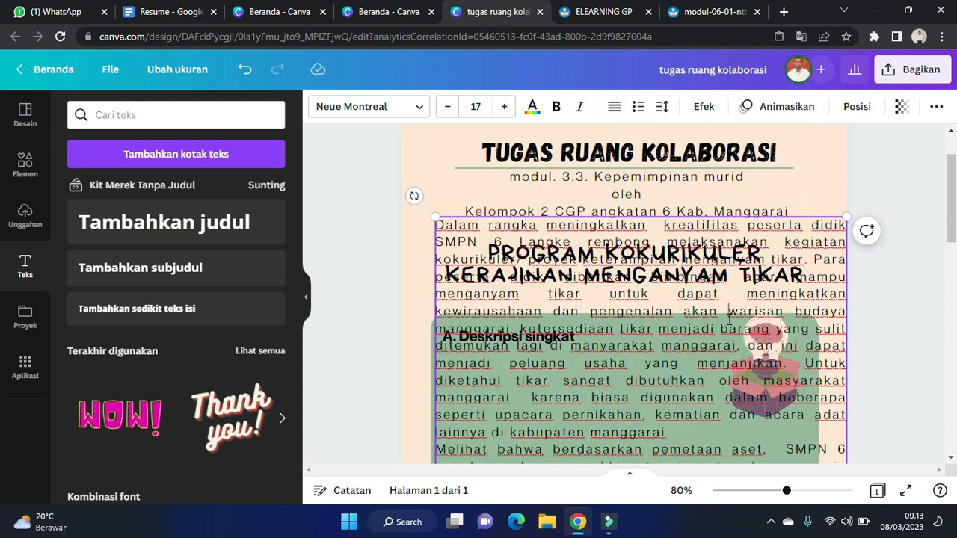
{"action": "left_click_drag", "start_coordinate": [846, 216], "coordinate": [730, 364]}
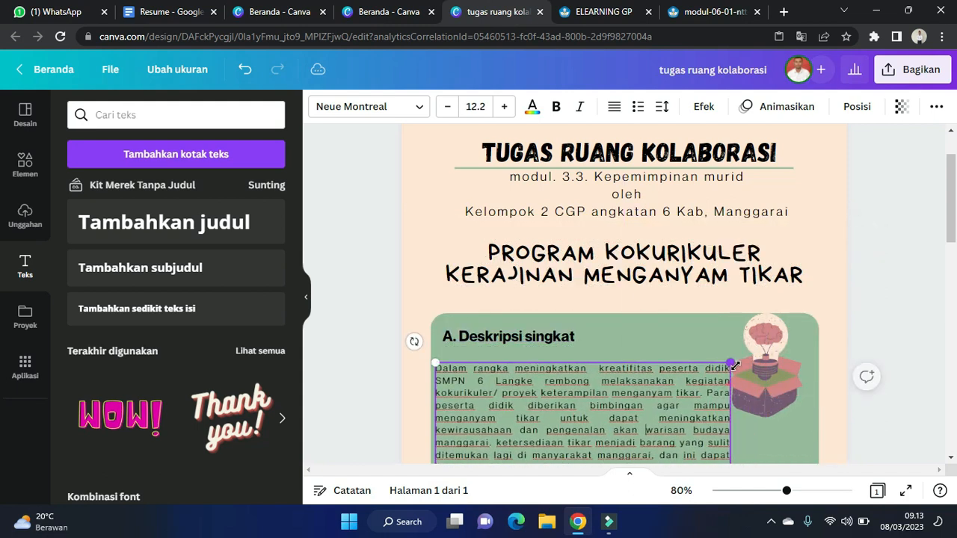
- Move the description text up directly beneath the "A. Deskripsi singkat" heading and slightly inward from the green box's edge
{"action": "double_click", "coordinate": [659, 378]}
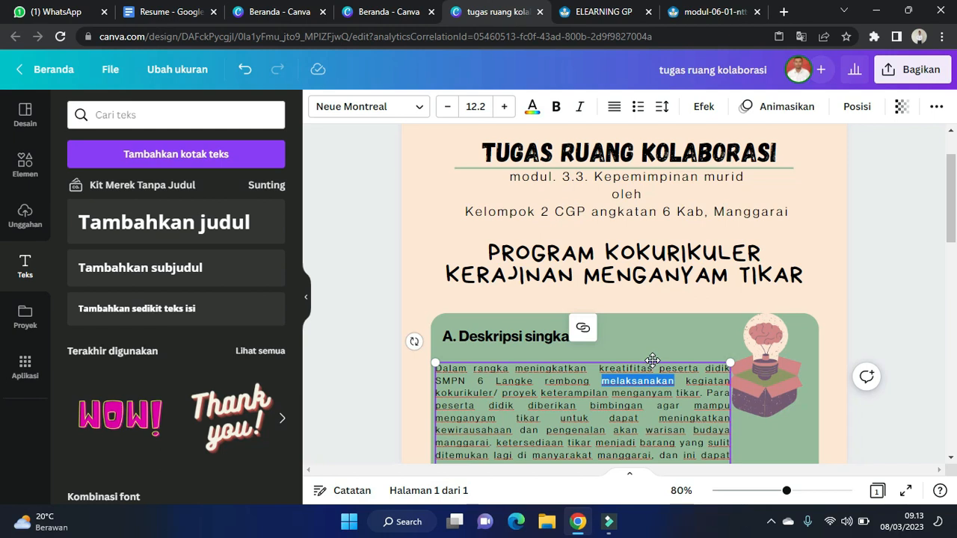
{"action": "left_click_drag", "start_coordinate": [651, 361], "coordinate": [656, 348]}
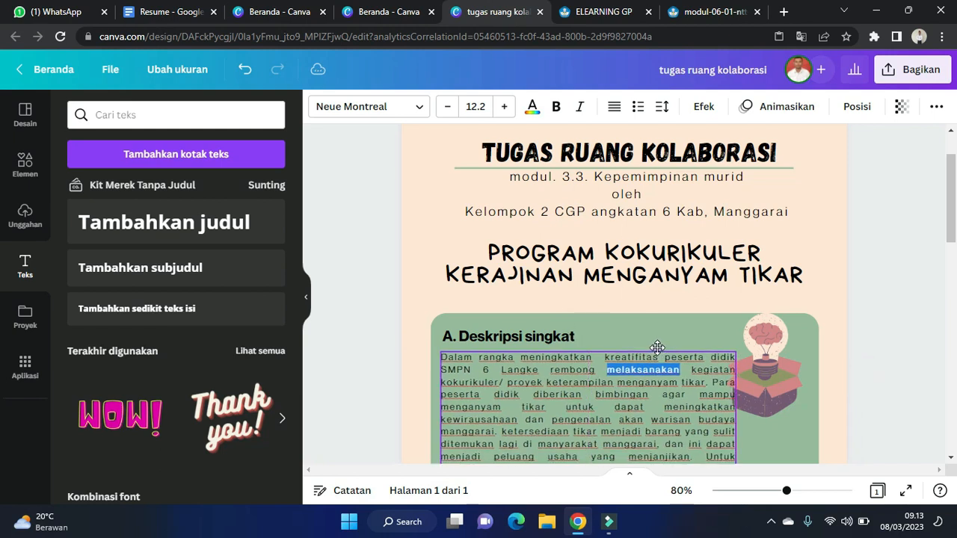
{"action": "left_click_drag", "start_coordinate": [951, 198], "coordinate": [953, 228]}
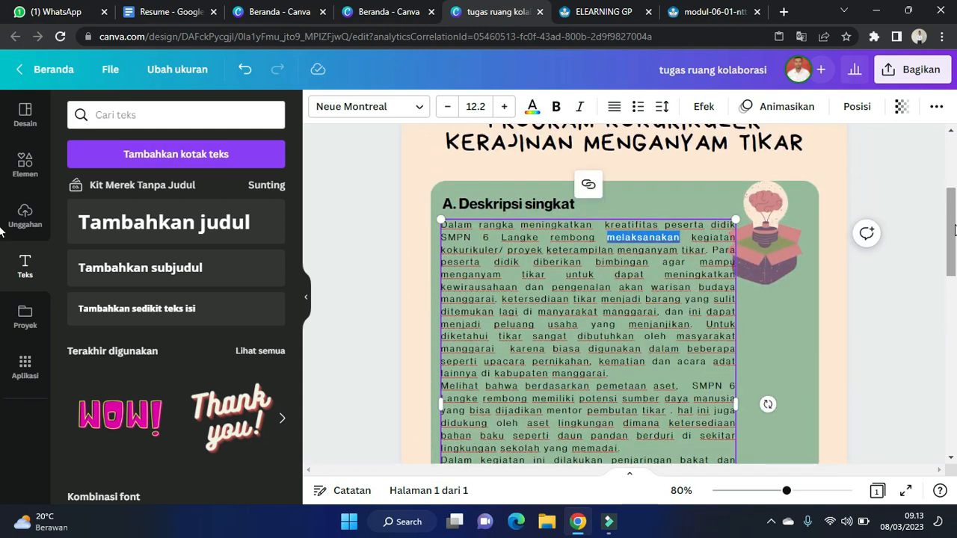
- Cut the description text from "ketersediaan tikar" to its end and narrow the remaining paragraph so it stops before the light-bulb illustration
{"action": "left_click", "coordinate": [566, 275]}
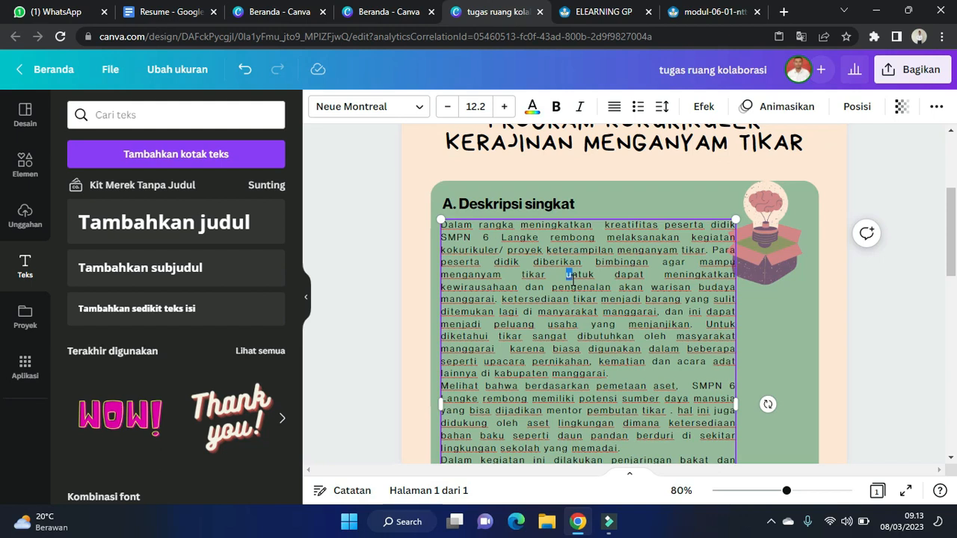
{"action": "key", "text": "shift+Down"}
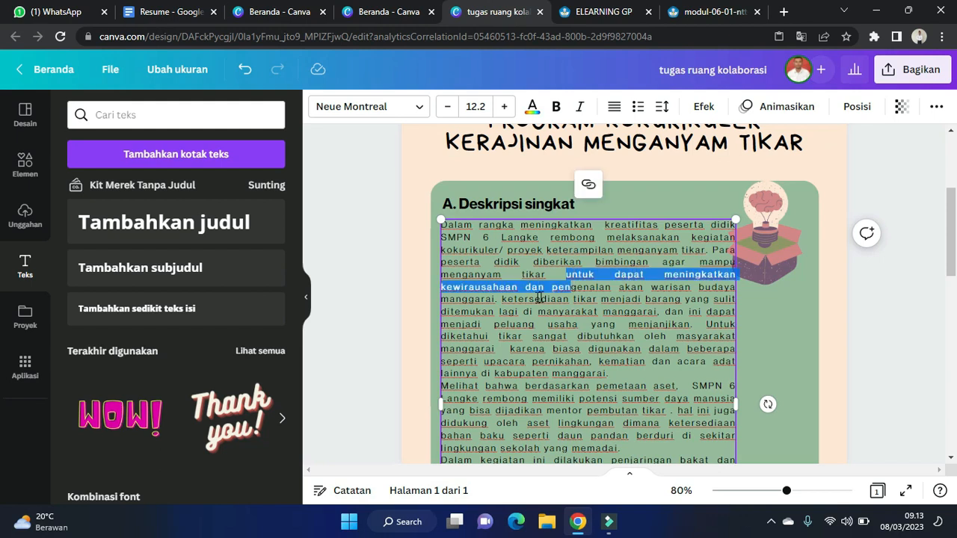
{"action": "left_click_drag", "start_coordinate": [501, 302], "coordinate": [692, 448]}
{"action": "key", "text": "ctrl+c"}
{"action": "left_click", "coordinate": [693, 371]}
{"action": "left_click_drag", "start_coordinate": [693, 371], "coordinate": [714, 369]}
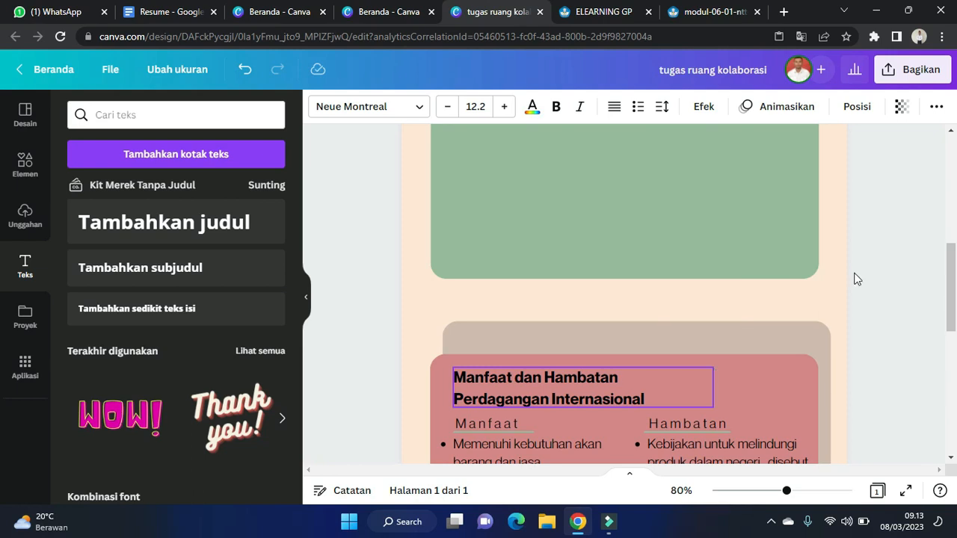
{"action": "left_click_drag", "start_coordinate": [950, 298], "coordinate": [944, 234]}
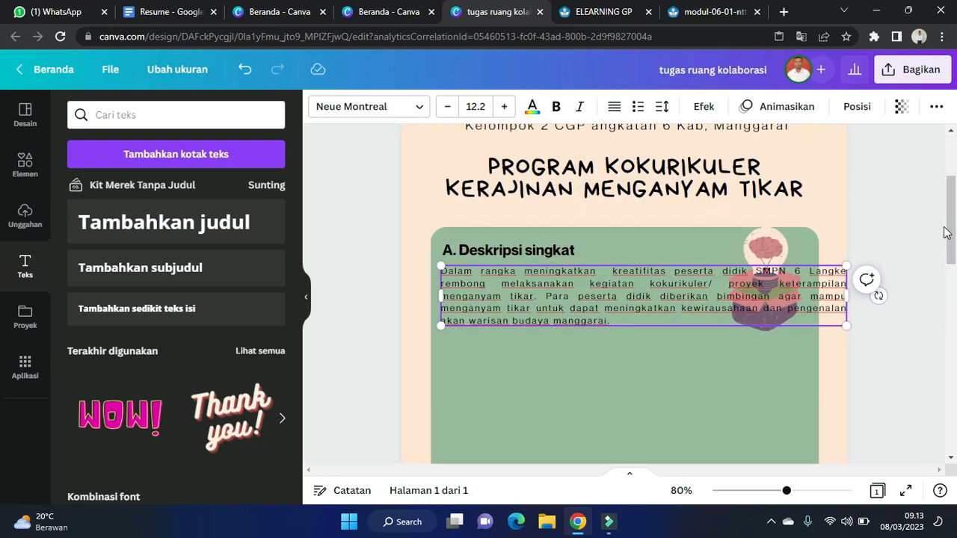
{"action": "left_click_drag", "start_coordinate": [834, 298], "coordinate": [726, 300]}
- Paste the cut description text as a separate text box over the green box
{"action": "left_click", "coordinate": [629, 397]}
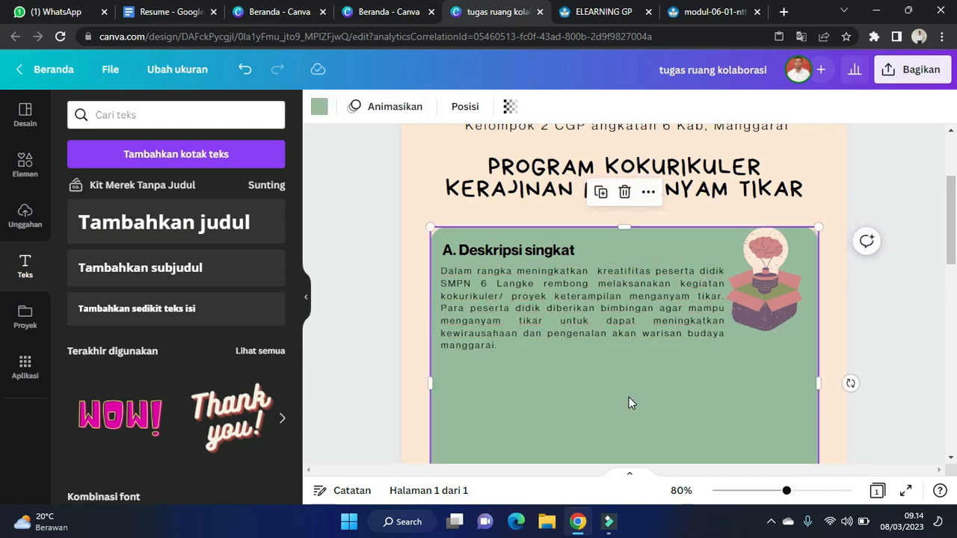
{"action": "right_click", "coordinate": [628, 397]}
{"action": "left_click", "coordinate": [671, 264]}
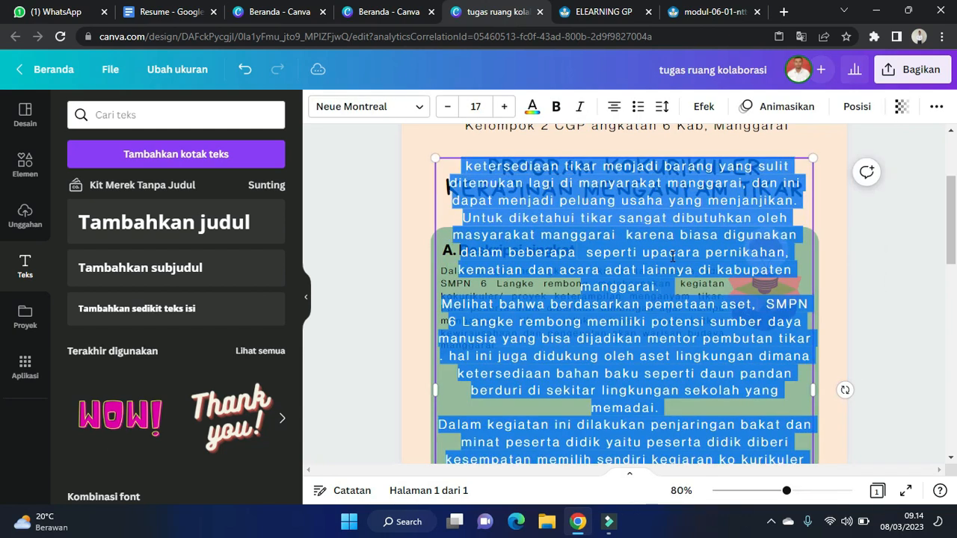
- Justify the newly pasted text and scale it down to font size 9.4
{"action": "scroll", "coordinate": [937, 275], "scroll_direction": "up", "scroll_amount": 1}
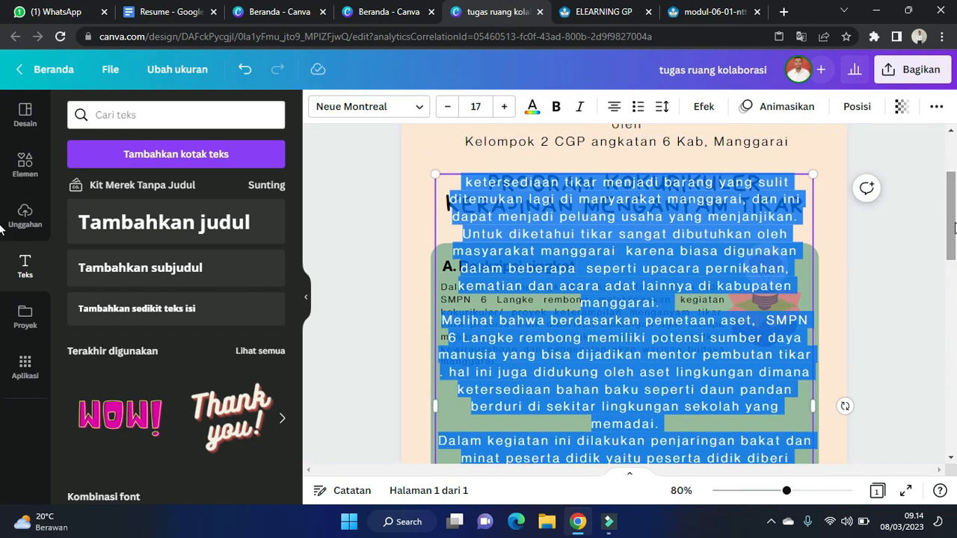
{"action": "left_click", "coordinate": [611, 110]}
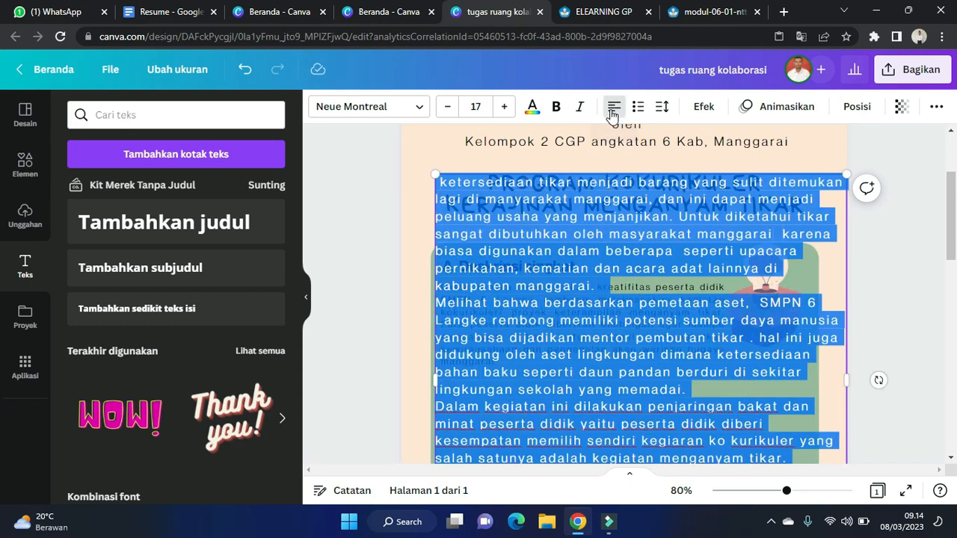
{"action": "left_click", "coordinate": [612, 110]}
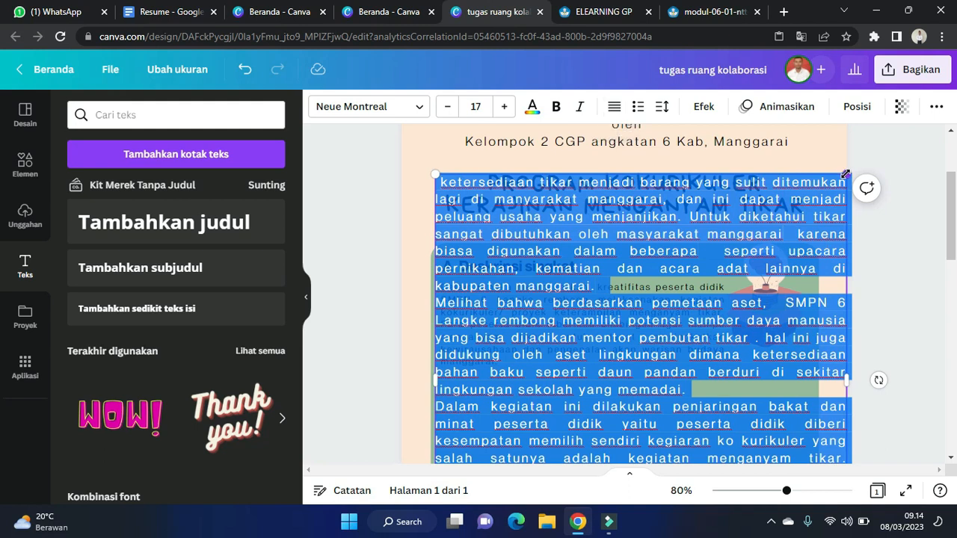
{"action": "left_click_drag", "start_coordinate": [846, 174], "coordinate": [739, 432]}
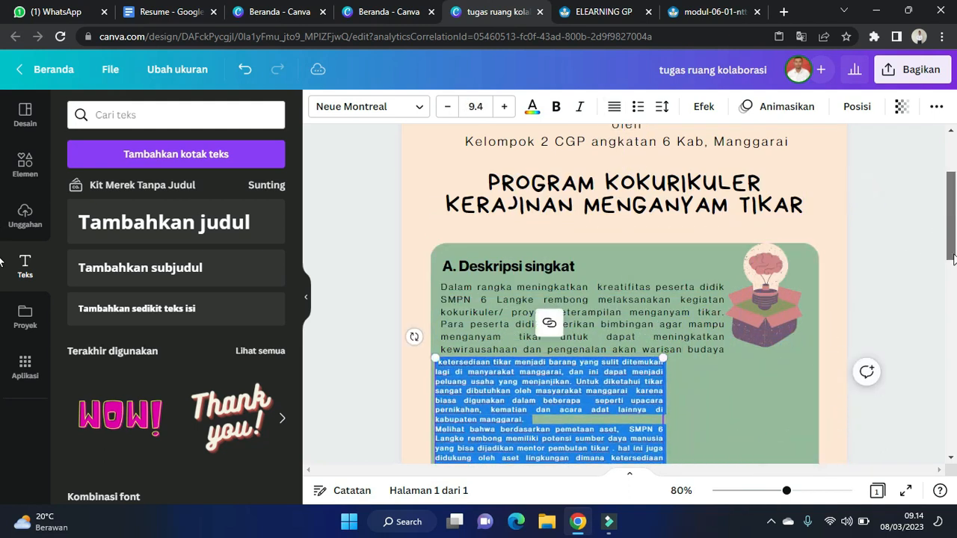
- Widen the second text block to nearly the green box's full width and place it just below the first paragraph
{"action": "left_click_drag", "start_coordinate": [951, 258], "coordinate": [2, 293]}
{"action": "scroll", "coordinate": [614, 349], "scroll_direction": "down", "scroll_amount": 3}
{"action": "scroll", "coordinate": [614, 349], "scroll_direction": "up", "scroll_amount": 2}
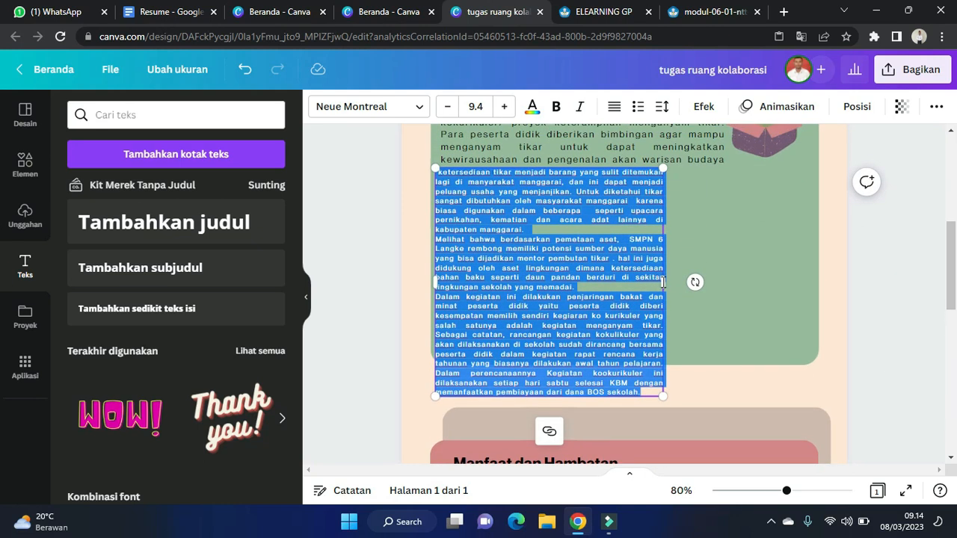
{"action": "left_click", "coordinate": [662, 281]}
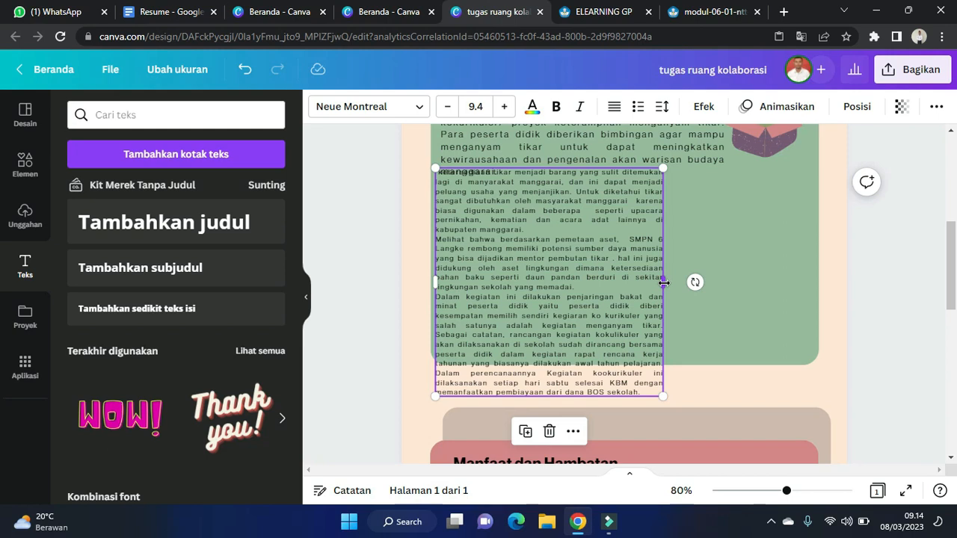
{"action": "left_click_drag", "start_coordinate": [699, 281], "coordinate": [809, 275]}
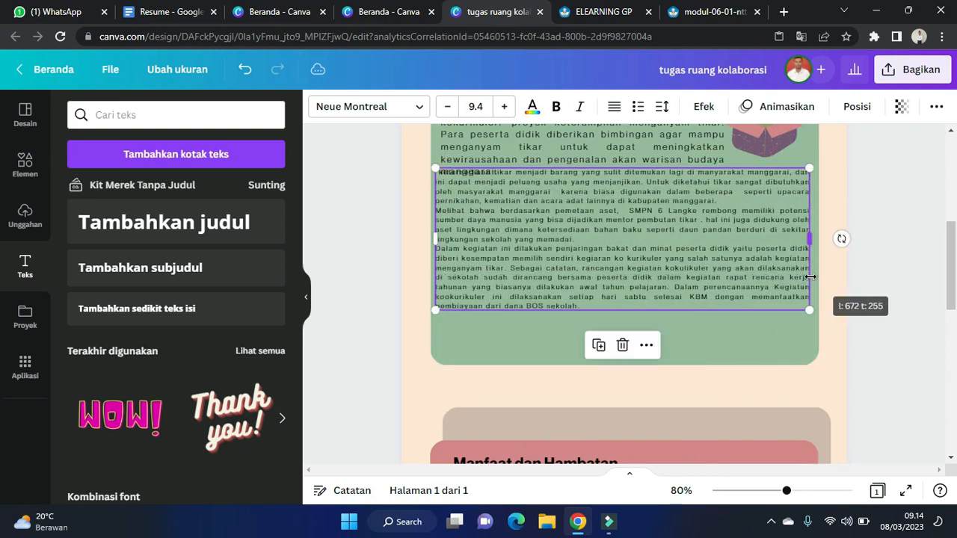
{"action": "double_click", "coordinate": [646, 303]}
{"action": "left_click_drag", "start_coordinate": [631, 312], "coordinate": [634, 322]}
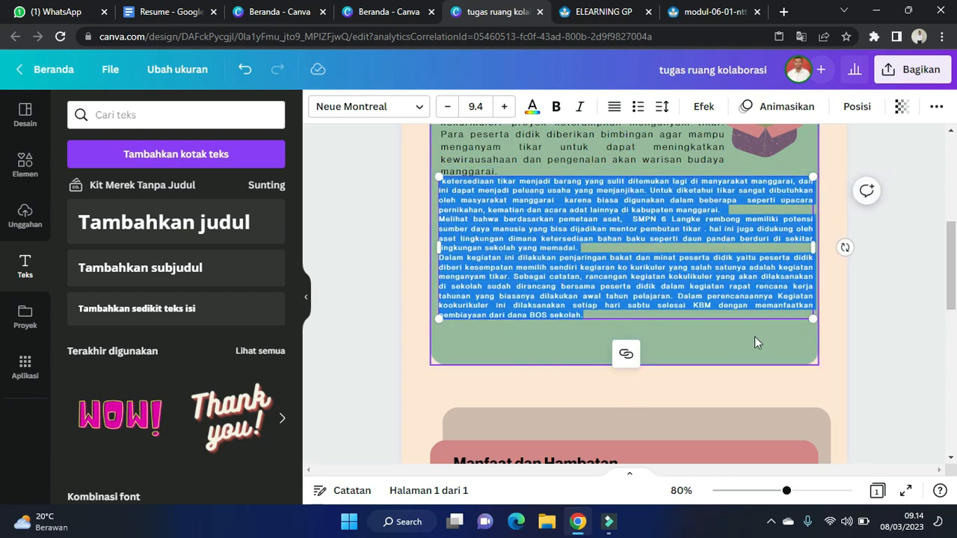
- Resize and shift the second text block so it fills the lower part of the green box with even side margins
{"action": "left_click_drag", "start_coordinate": [811, 346], "coordinate": [769, 364]}
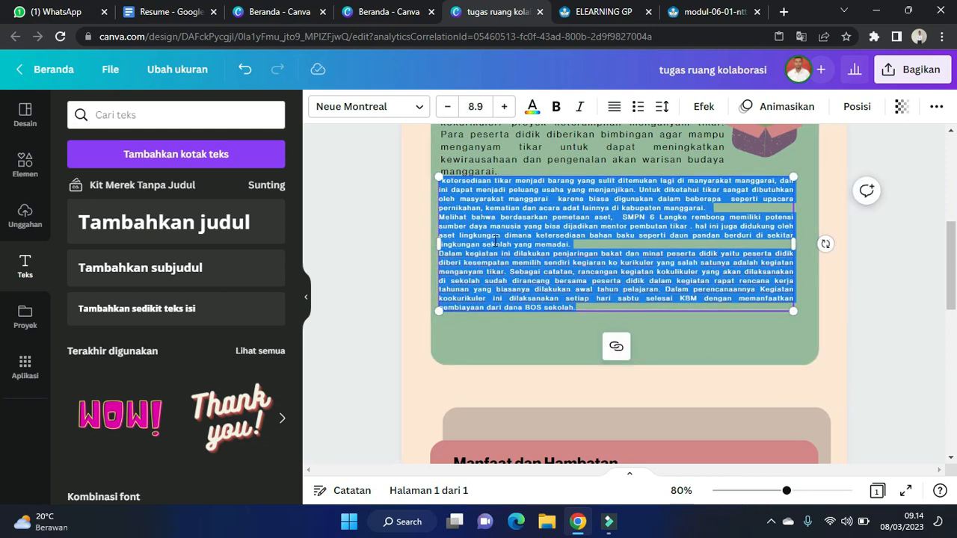
{"action": "left_click_drag", "start_coordinate": [436, 245], "coordinate": [469, 247]}
{"action": "left_click_drag", "start_coordinate": [471, 281], "coordinate": [441, 282]}
{"action": "left_click_drag", "start_coordinate": [763, 333], "coordinate": [805, 352]}
{"action": "left_click", "coordinate": [886, 311]}
- Narrow the first description paragraph slightly to leave a gap before the light-bulb illustration while keeping it clear of the text below
{"action": "left_click_drag", "start_coordinate": [955, 260], "coordinate": [954, 219]}
{"action": "left_click", "coordinate": [637, 323]}
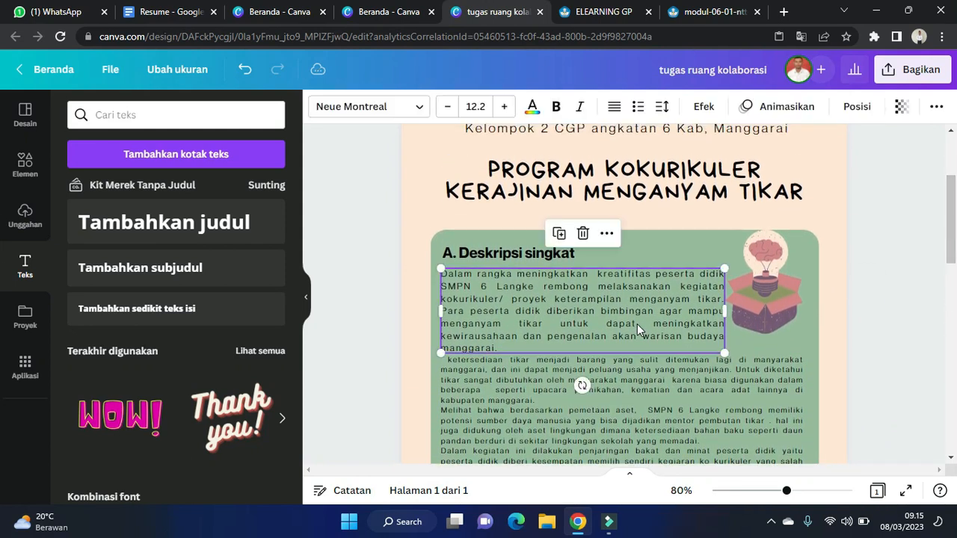
{"action": "left_click_drag", "start_coordinate": [728, 305], "coordinate": [689, 313]}
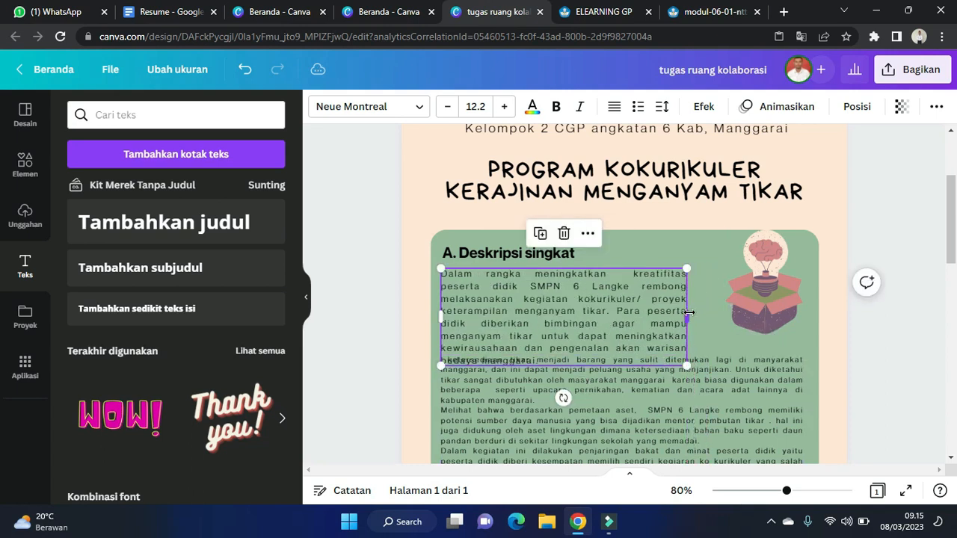
{"action": "left_click_drag", "start_coordinate": [687, 313], "coordinate": [712, 311]}
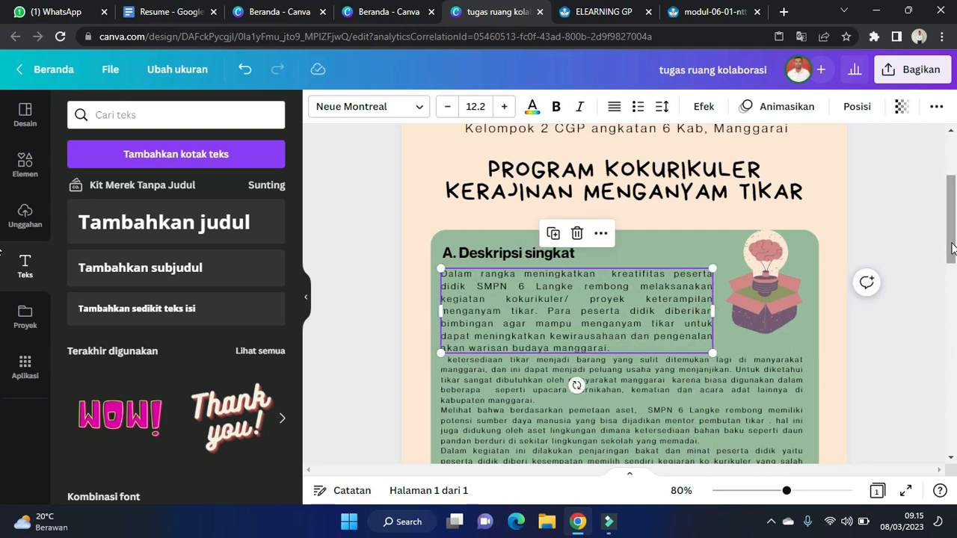
- Delete the light-bulb-in-a-box illustration from the green description box
{"action": "left_click", "coordinate": [888, 194]}
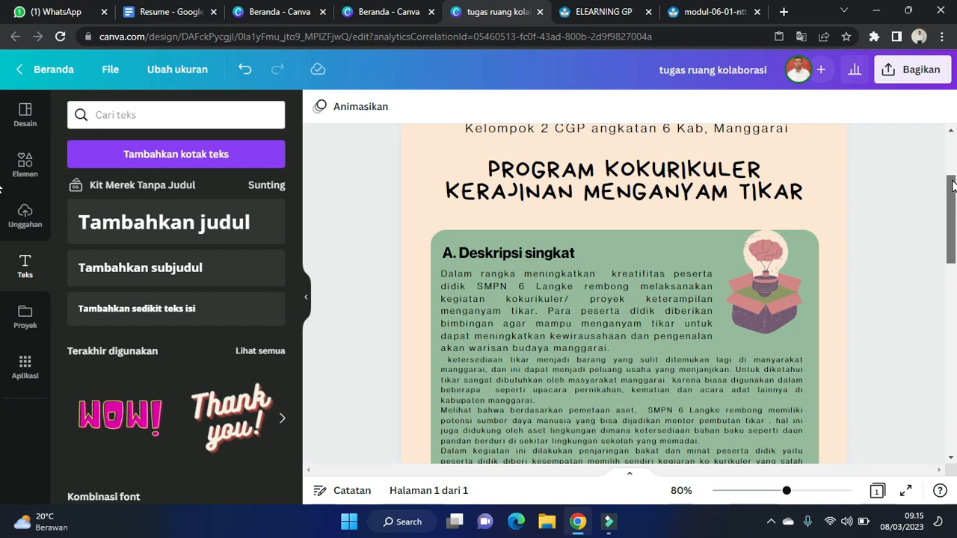
{"action": "scroll", "coordinate": [952, 131], "scroll_direction": "up", "scroll_amount": 2}
{"action": "left_click_drag", "start_coordinate": [955, 163], "coordinate": [946, 222]}
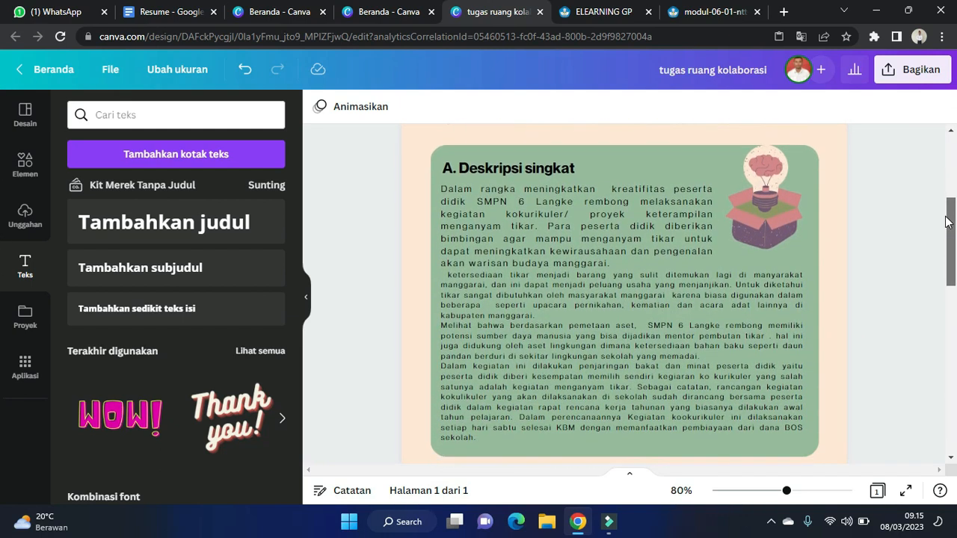
{"action": "left_click", "coordinate": [747, 167]}
{"action": "left_click", "coordinate": [781, 222]}
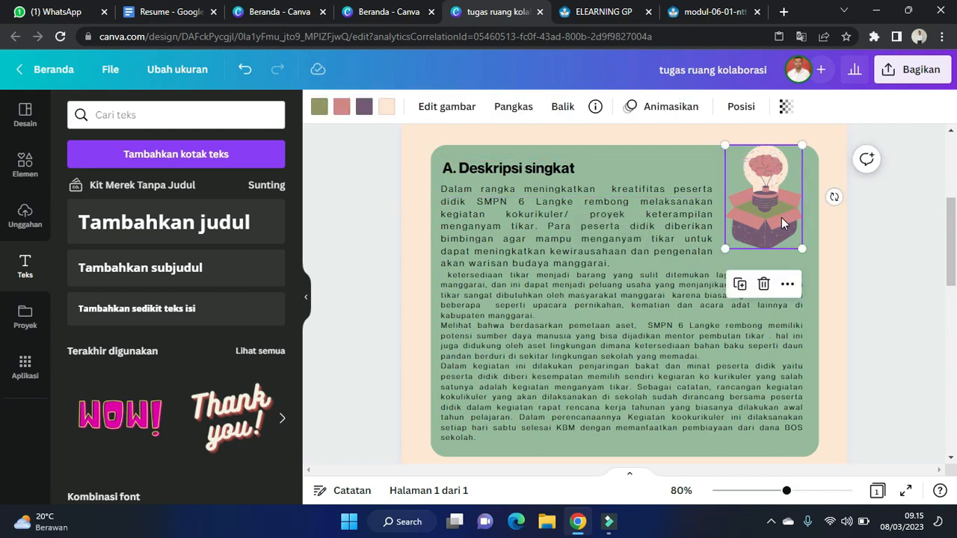
{"action": "key", "text": "Delete"}
- Switch to the browser tab with the learning module and run a Google search there for "GMBAR TIKAR"
{"action": "left_click_drag", "start_coordinate": [955, 220], "coordinate": [953, 197]}
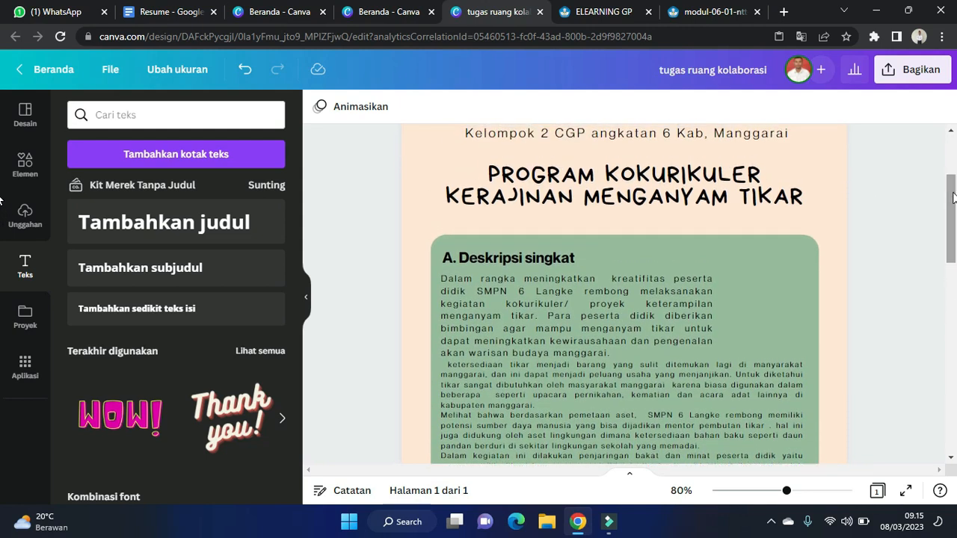
{"action": "left_click", "coordinate": [682, 9]}
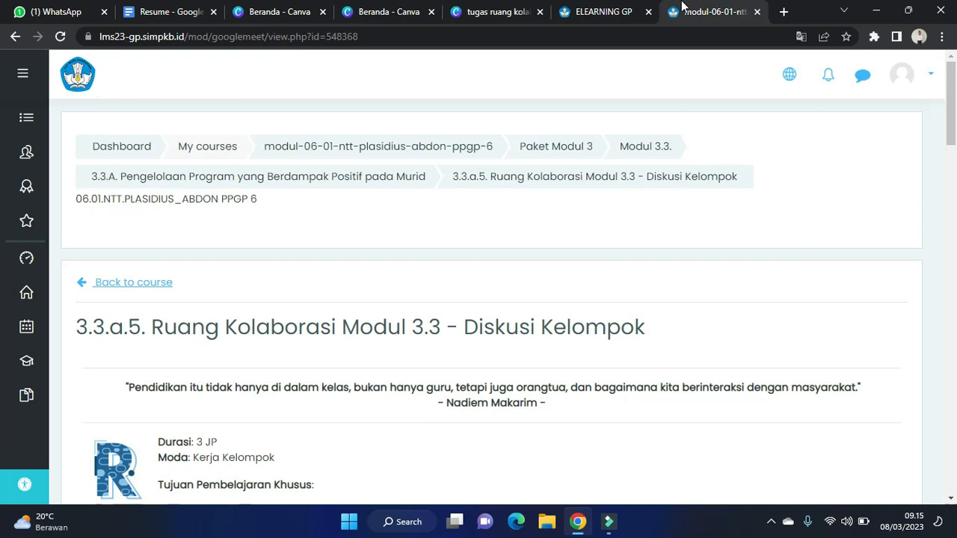
{"action": "key", "text": "ctrl+l"}
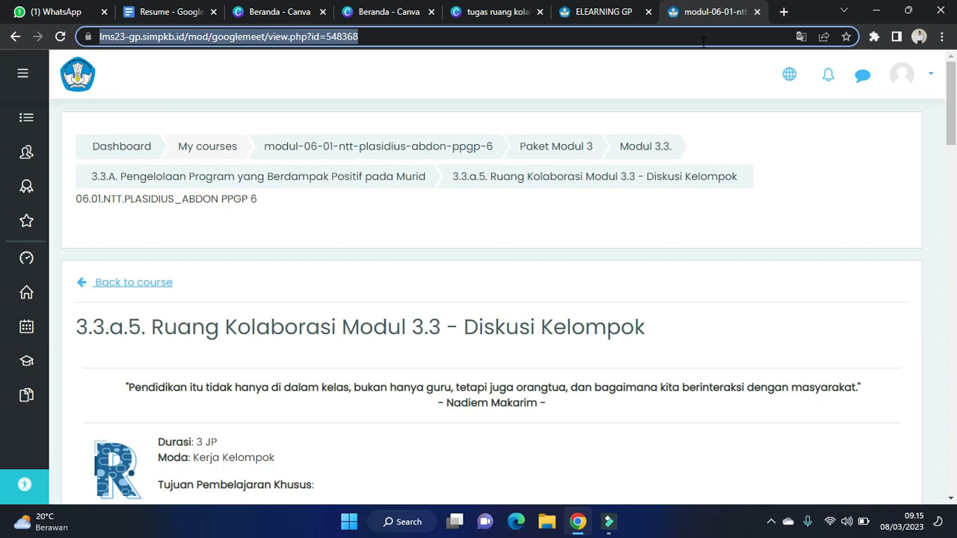
{"action": "type", "text": "GAMM"}
{"action": "key", "text": "BackSpace"}
{"action": "key", "text": "BackSpace"}
{"action": "key", "text": "BackSpace"}
{"action": "type", "text": "MBAR TIKAR"}
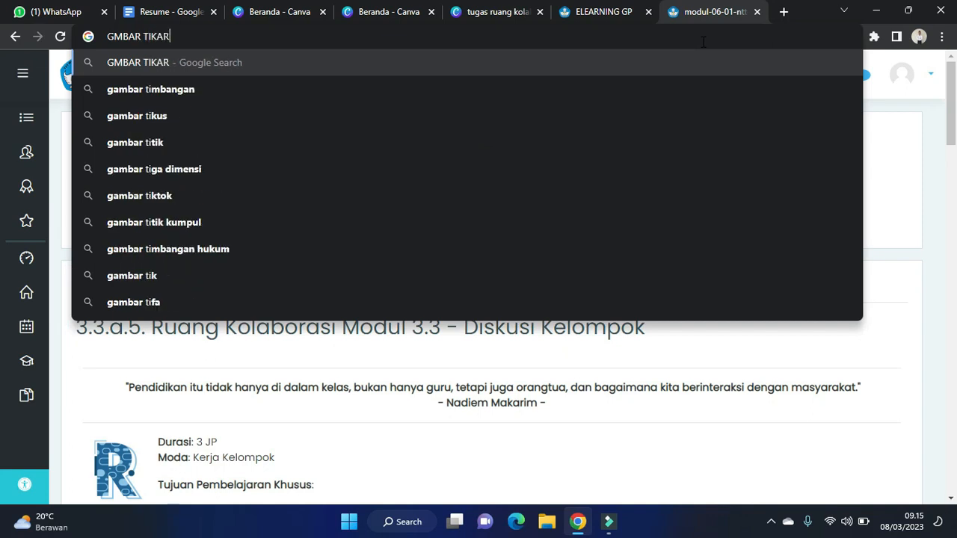
{"action": "key", "text": "Return"}
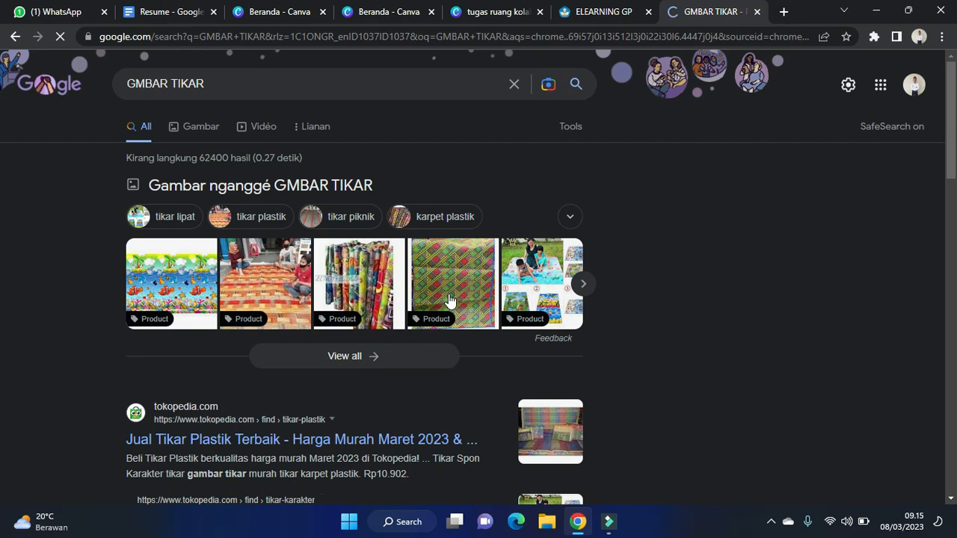
- Preview the mat pictures in the results, copy the Priceza image of rolled plastic mats, and return to the Canva design
{"action": "left_click", "coordinate": [532, 279]}
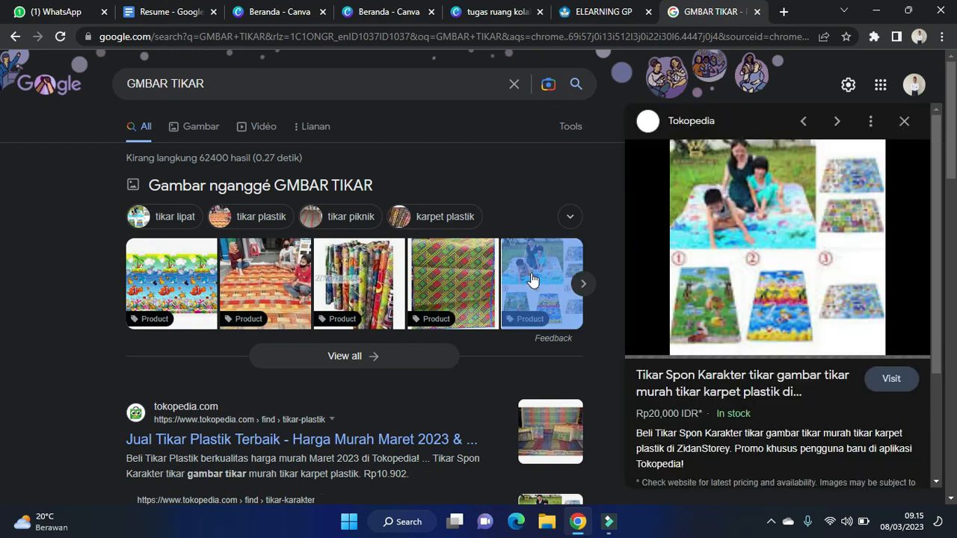
{"action": "left_click", "coordinate": [376, 275]}
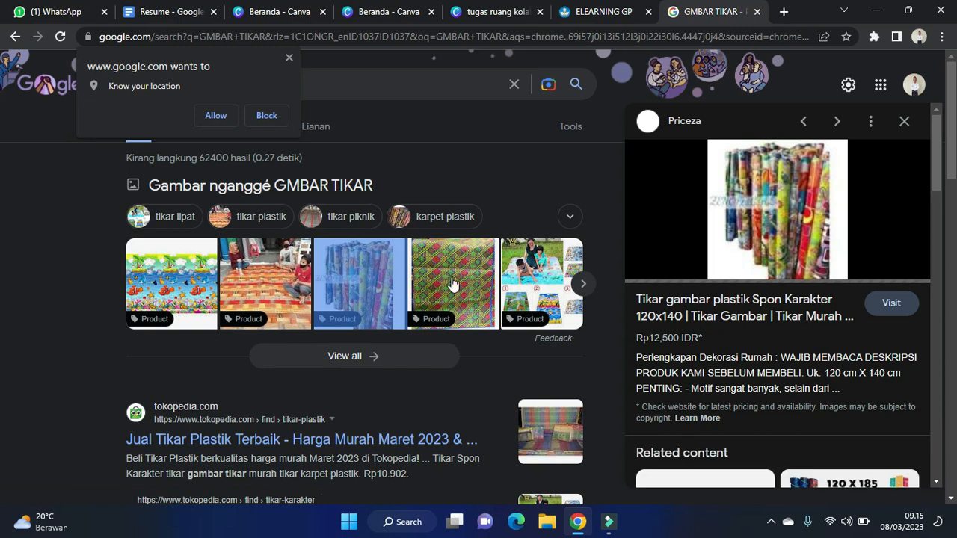
{"action": "left_click", "coordinate": [795, 211]}
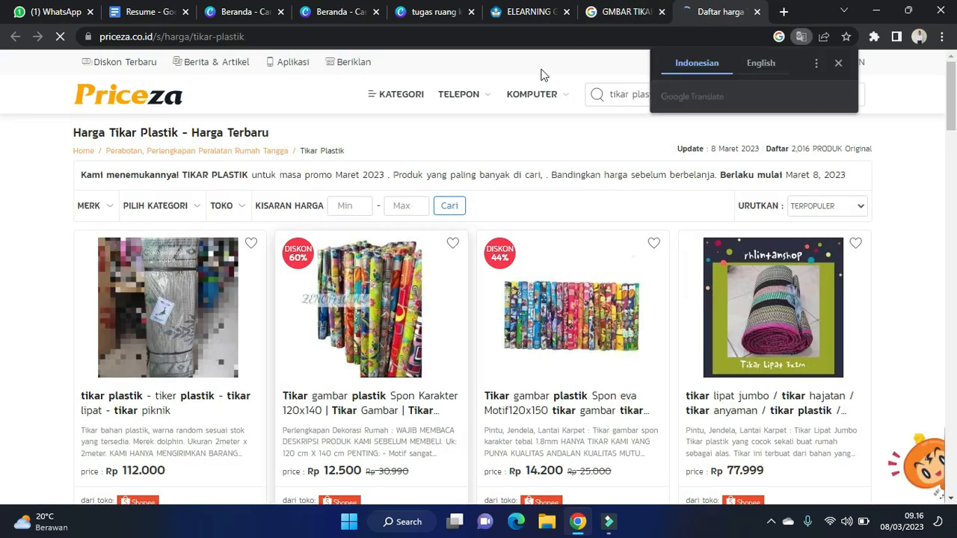
{"action": "left_click", "coordinate": [624, 12]}
{"action": "right_click", "coordinate": [805, 202]}
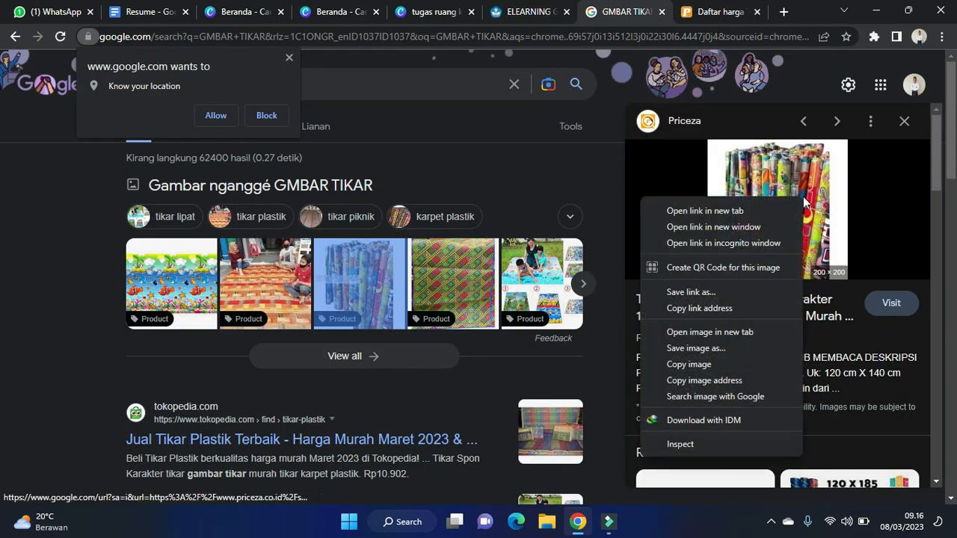
{"action": "left_click", "coordinate": [708, 365]}
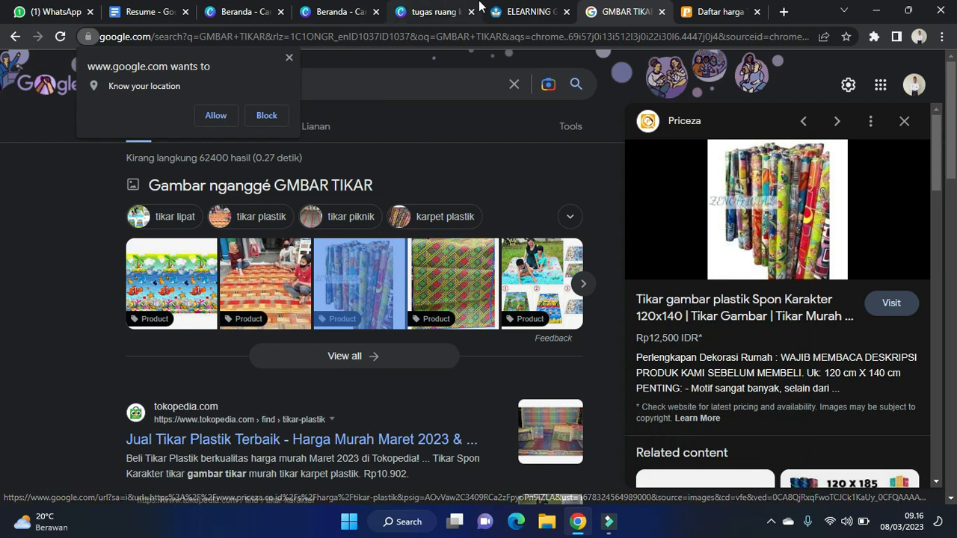
{"action": "left_click", "coordinate": [434, 12]}
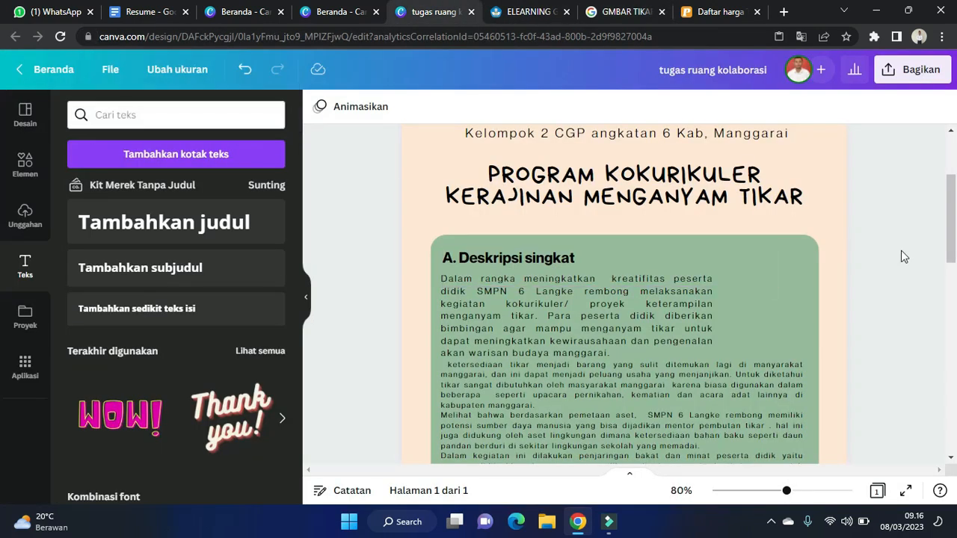
- Paste the copied mat picture, shrink it into the gap beside the first description paragraph, and delete it from the page
{"action": "key", "text": "ctrl+v"}
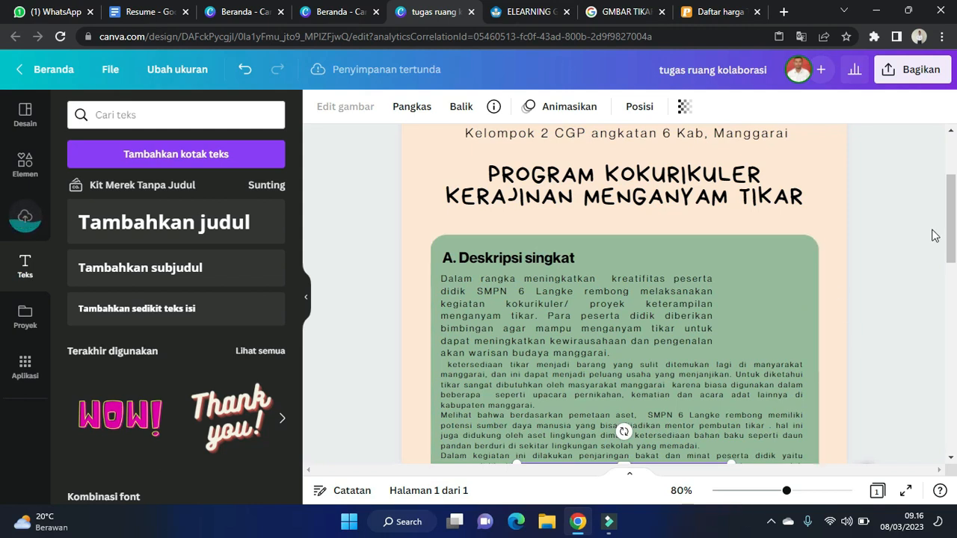
{"action": "left_click_drag", "start_coordinate": [955, 223], "coordinate": [955, 281]}
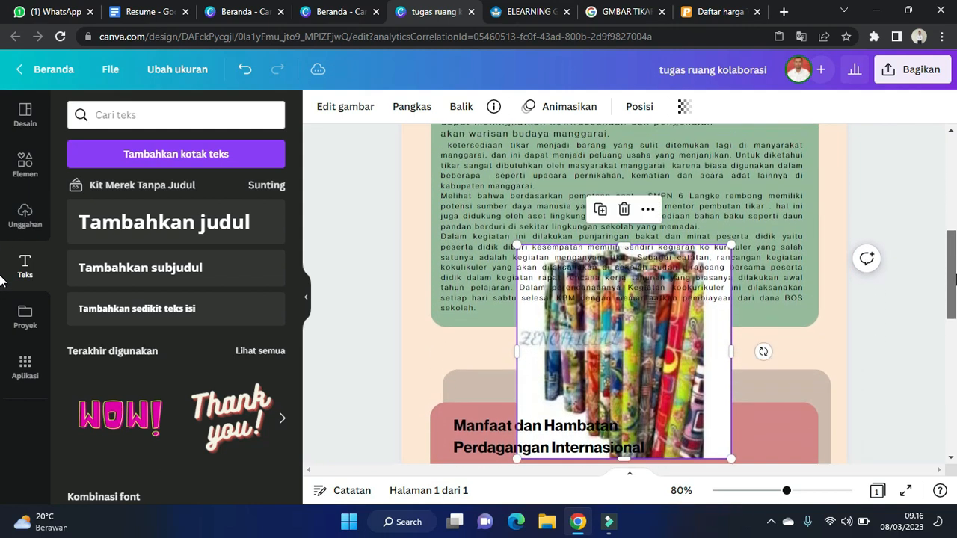
{"action": "left_click", "coordinate": [35, 218]}
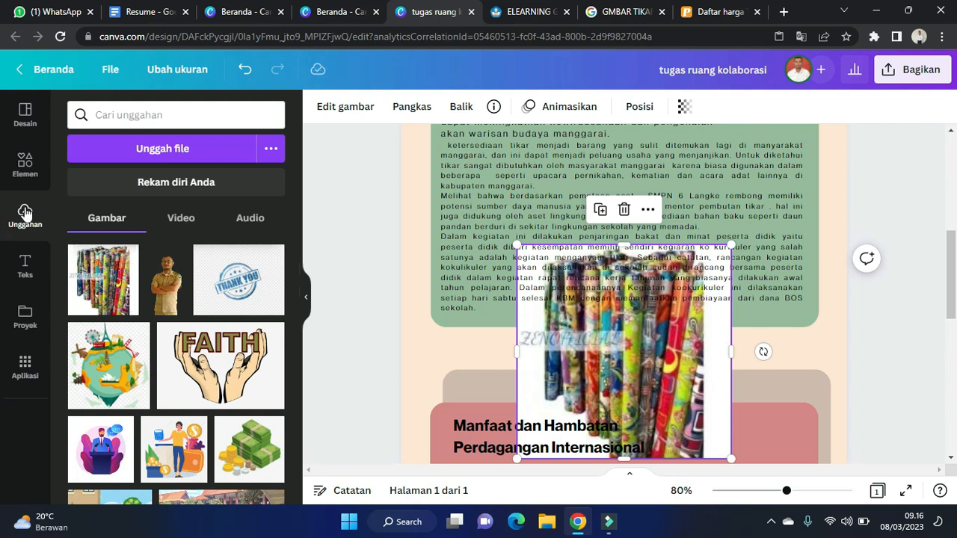
{"action": "left_click_drag", "start_coordinate": [665, 356], "coordinate": [816, 193]}
{"action": "scroll", "coordinate": [714, 271], "scroll_direction": "up", "scroll_amount": 3}
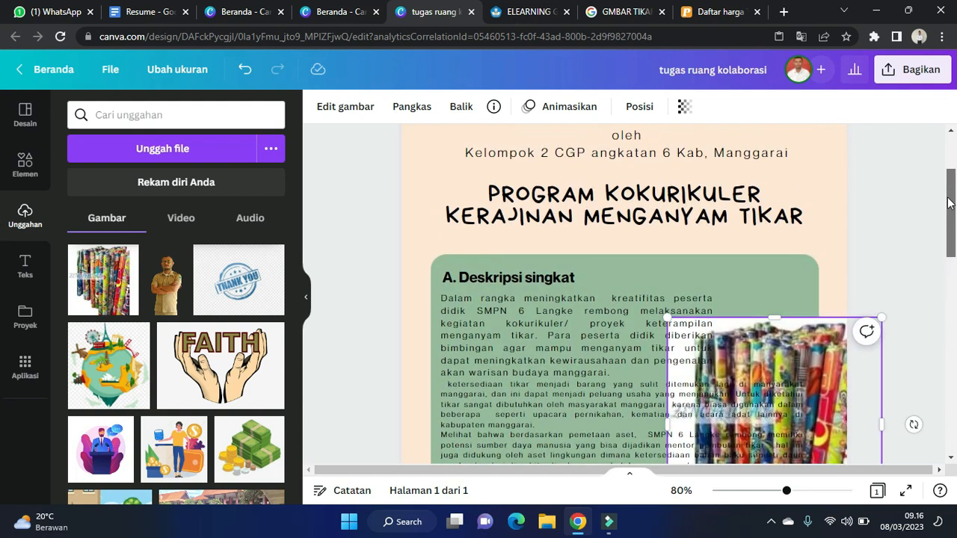
{"action": "left_click_drag", "start_coordinate": [665, 257], "coordinate": [794, 384]}
{"action": "left_click_drag", "start_coordinate": [845, 404], "coordinate": [774, 221]}
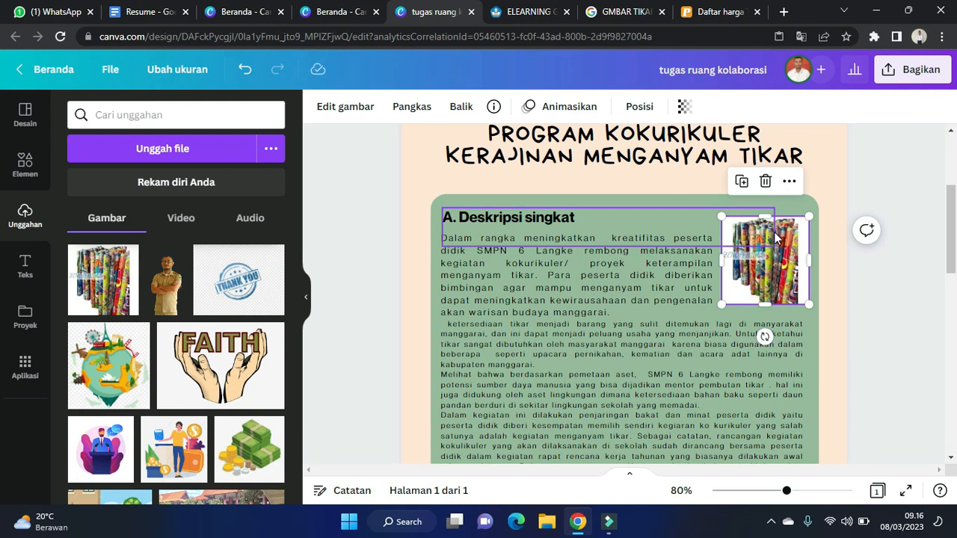
{"action": "key", "text": "Delete"}
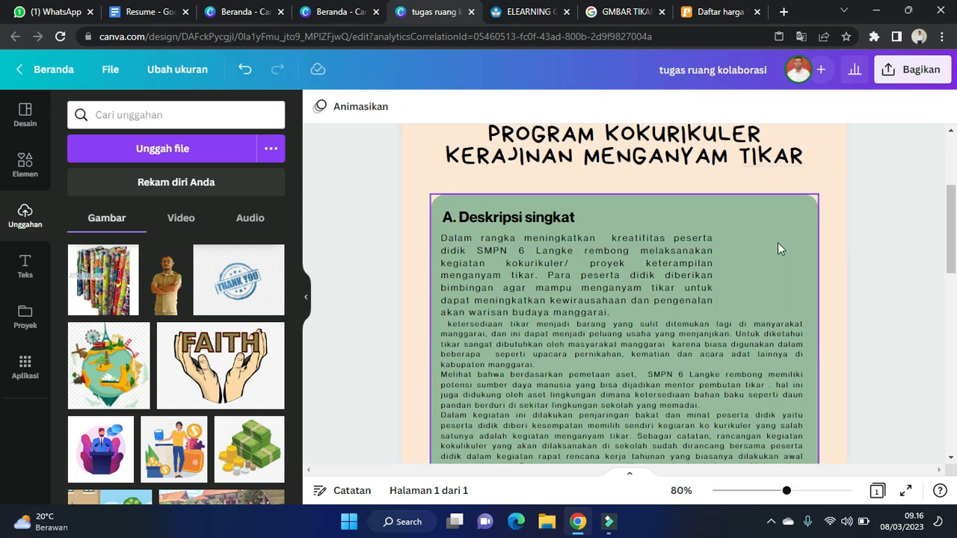
- Look at the WhatsApp group chats and the Resume document, and return to the Canva design
{"action": "left_click", "coordinate": [54, 8]}
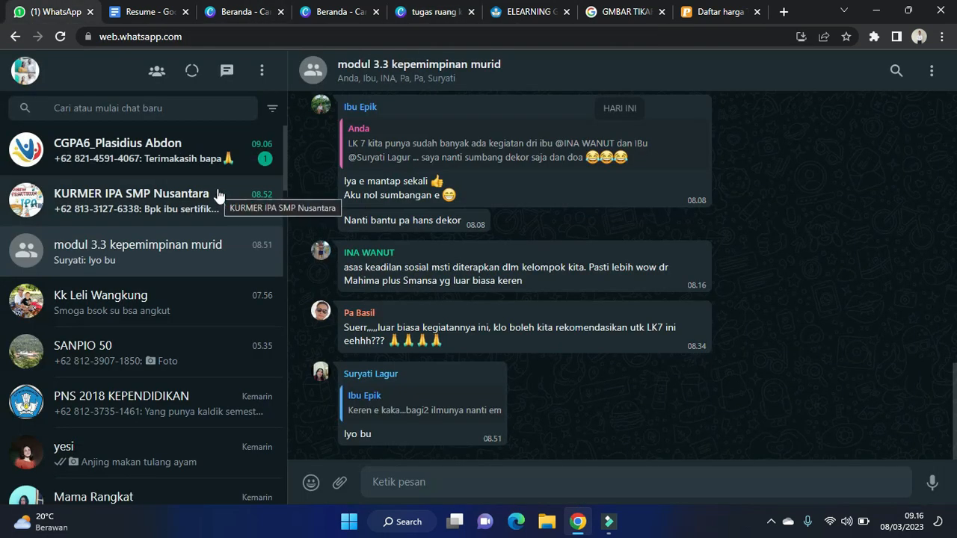
{"action": "left_click", "coordinate": [218, 196]}
{"action": "left_click", "coordinate": [207, 155]}
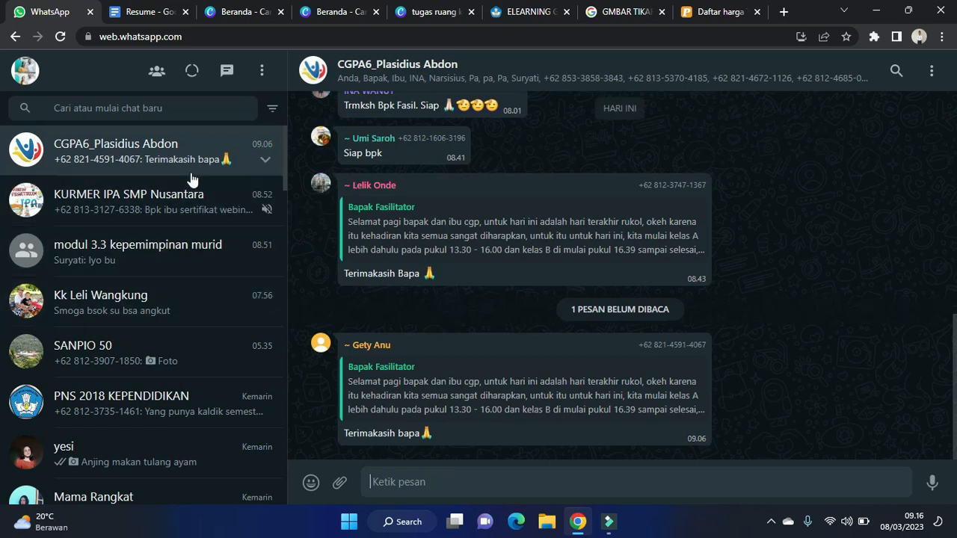
{"action": "left_click", "coordinate": [154, 9]}
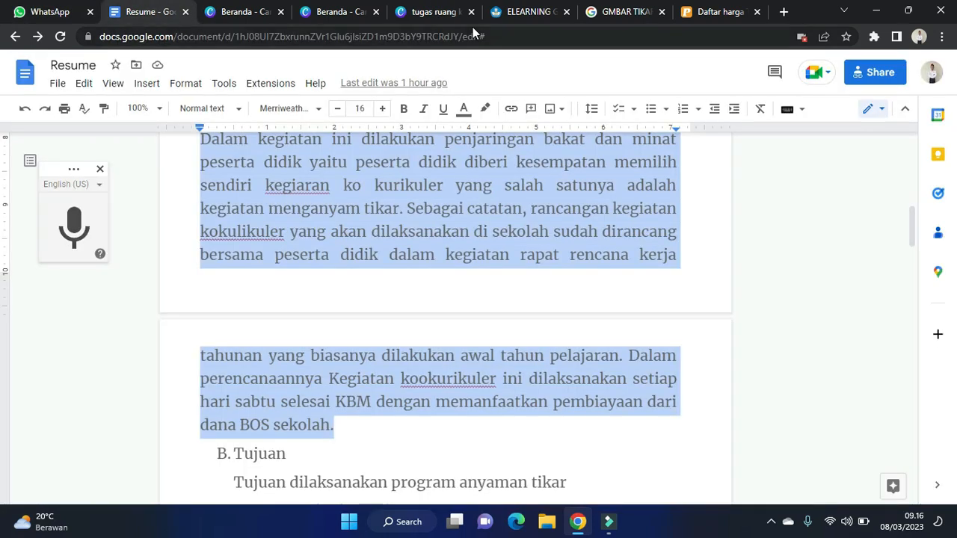
{"action": "left_click", "coordinate": [421, 8]}
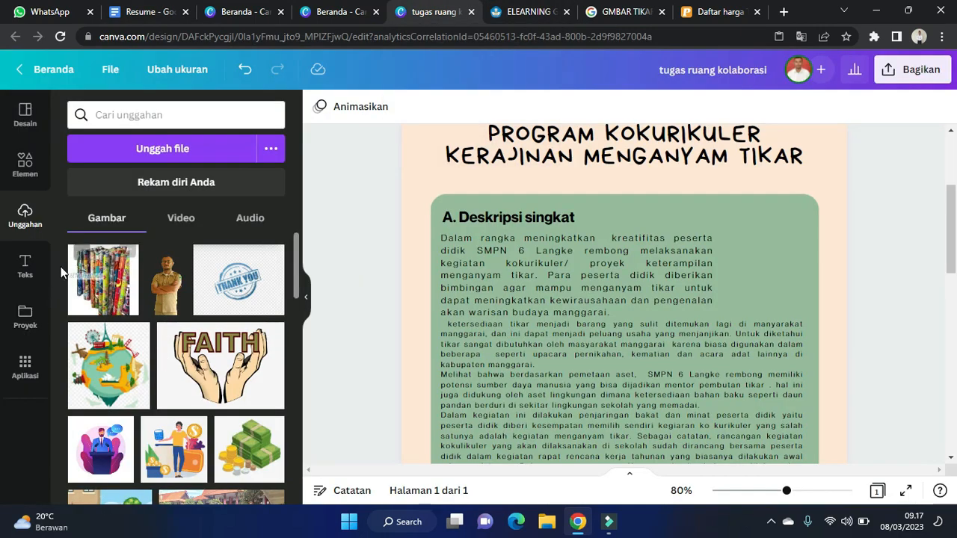
- Upload the picture WhatsApp Image 2023-03-06 at 18.03.14 from the Downloads folder to the design's uploads
{"action": "left_click", "coordinate": [184, 150]}
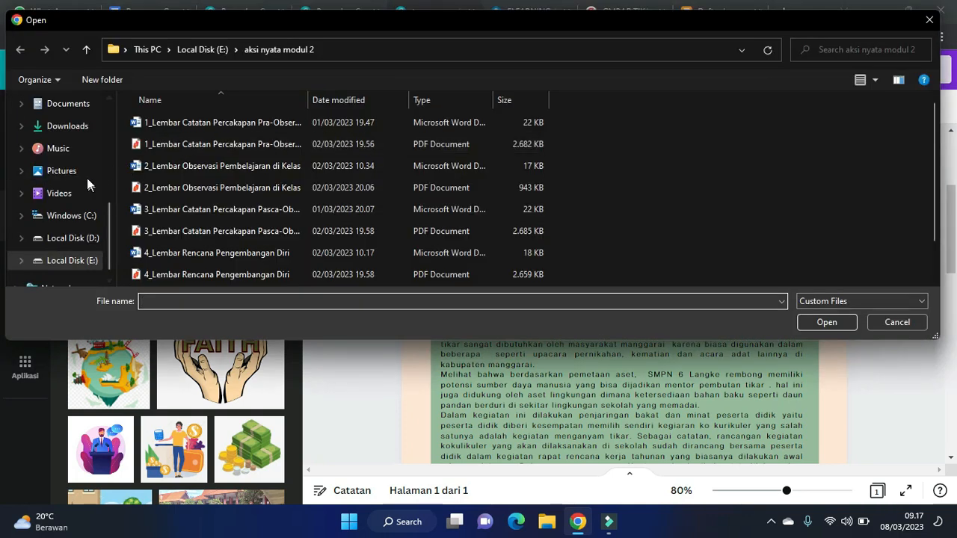
{"action": "left_click", "coordinate": [87, 125]}
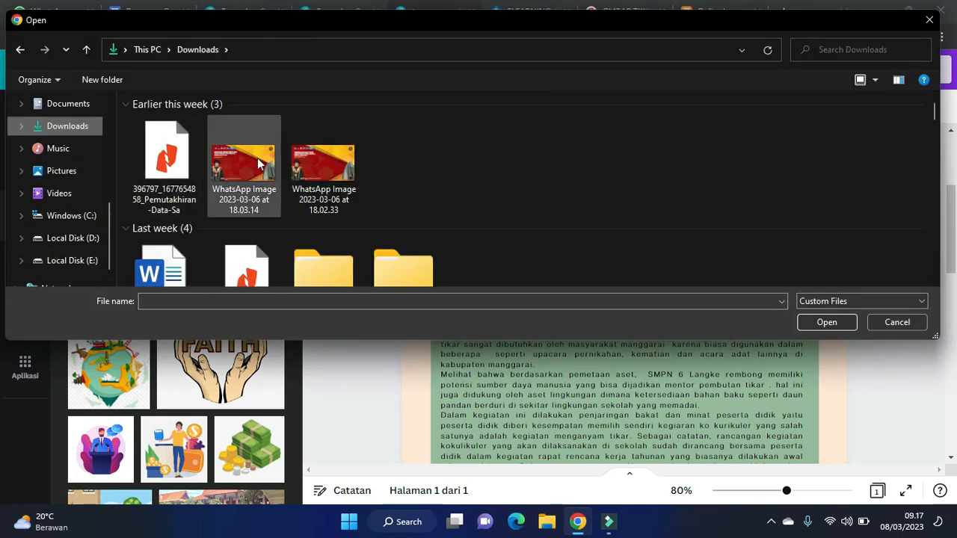
{"action": "double_click", "coordinate": [257, 162]}
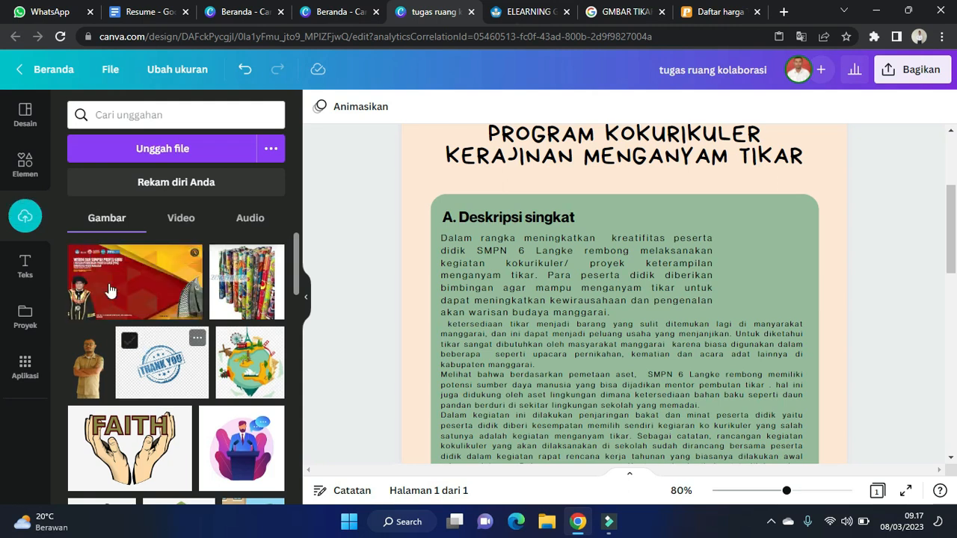
- Add the uploaded red graduation banner to the page, shrink it beside the description text, and delete it
{"action": "left_click_drag", "start_coordinate": [193, 285], "coordinate": [652, 228]}
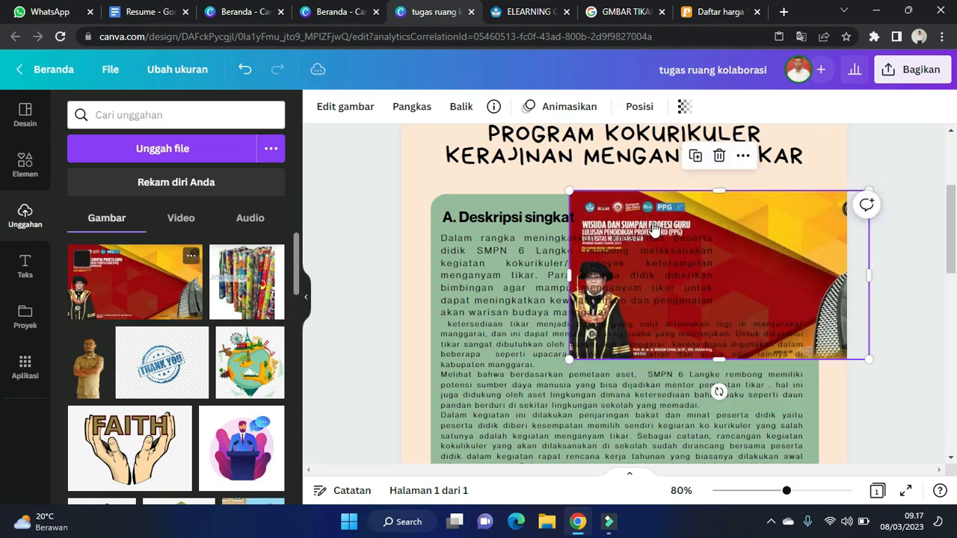
{"action": "left_click_drag", "start_coordinate": [568, 192], "coordinate": [739, 259]}
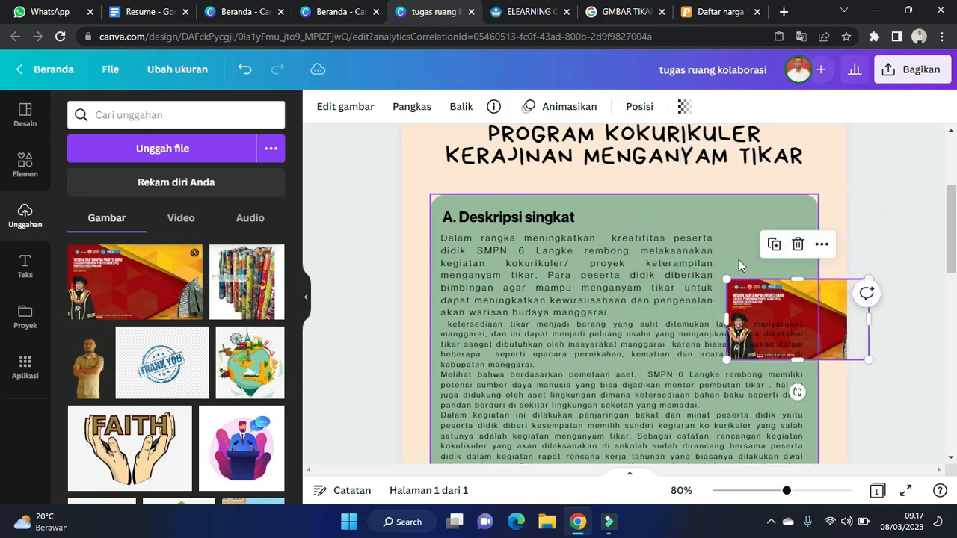
{"action": "key", "text": "Delete"}
{"action": "left_click_drag", "start_coordinate": [954, 222], "coordinate": [935, 124]}
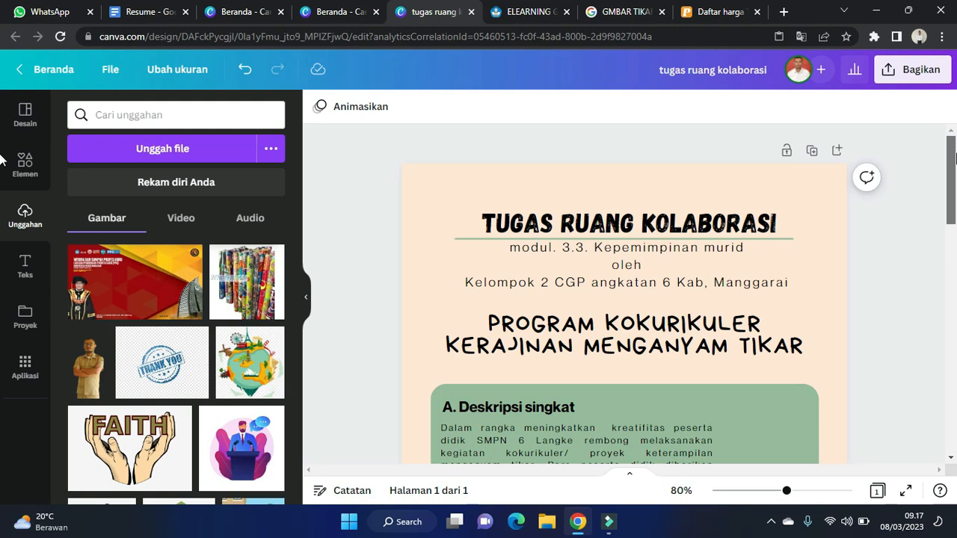
{"action": "scroll", "coordinate": [955, 180], "scroll_direction": "down", "scroll_amount": 2}
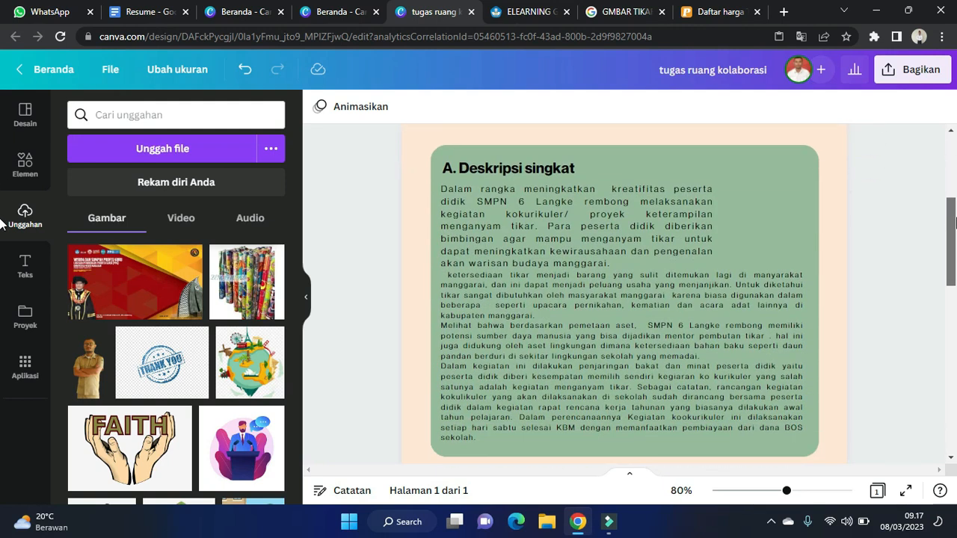
{"action": "left_click_drag", "start_coordinate": [954, 219], "coordinate": [955, 226]}
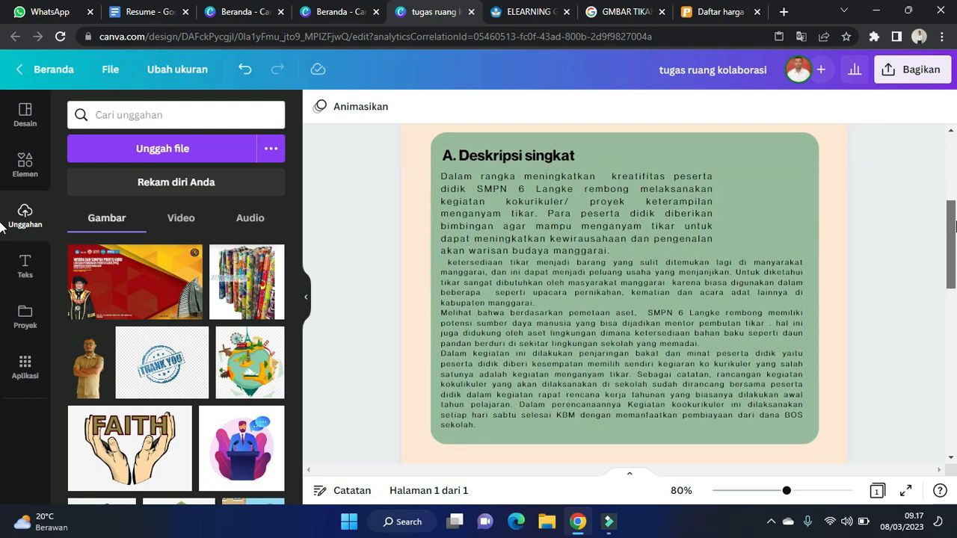
{"action": "left_click_drag", "start_coordinate": [955, 225], "coordinate": [938, 170]}
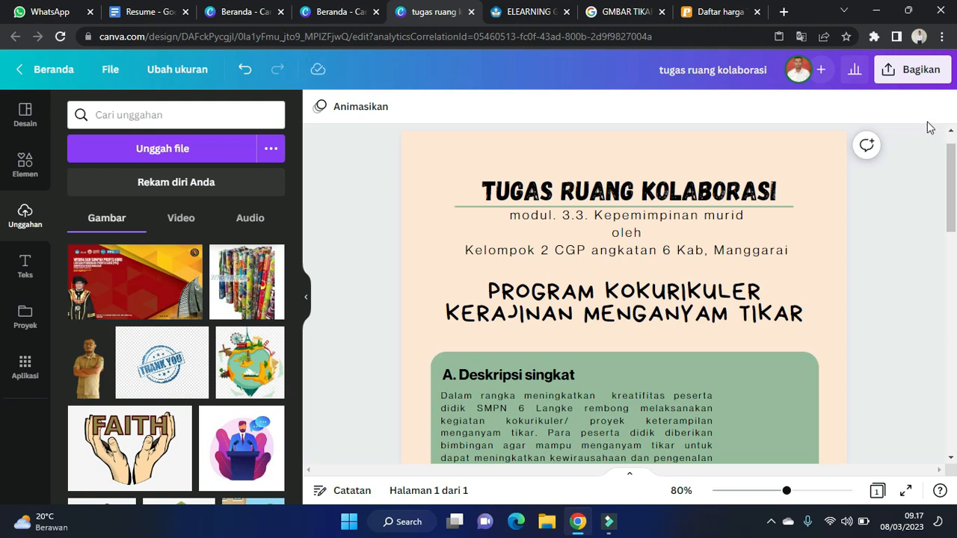
{"action": "mouse_move", "coordinate": [949, 197]}
{"action": "left_mouse_down"}
{"action": "mouse_move", "coordinate": [949, 208]}
{"action": "mouse_move", "coordinate": [949, 189]}
{"action": "left_mouse_up"}
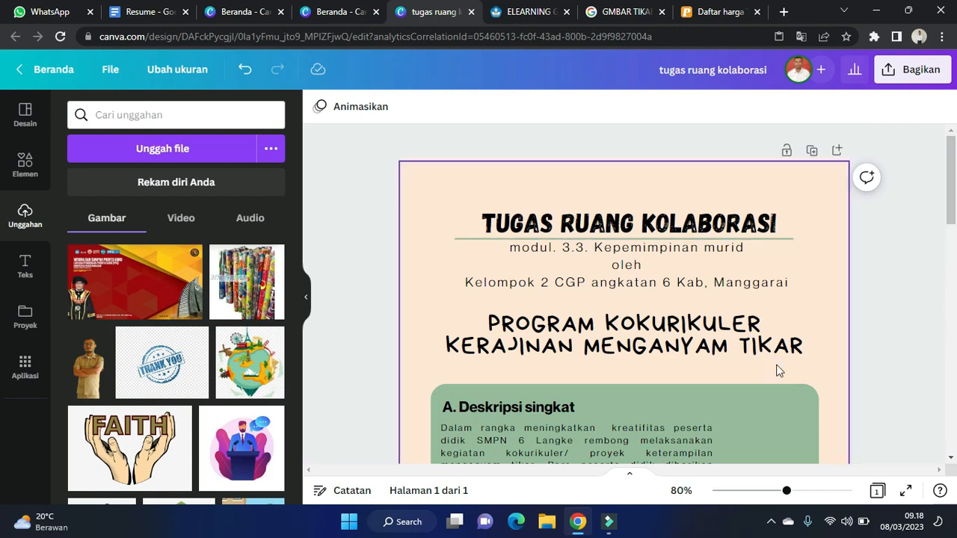
{"action": "left_click_drag", "start_coordinate": [953, 198], "coordinate": [951, 89]}
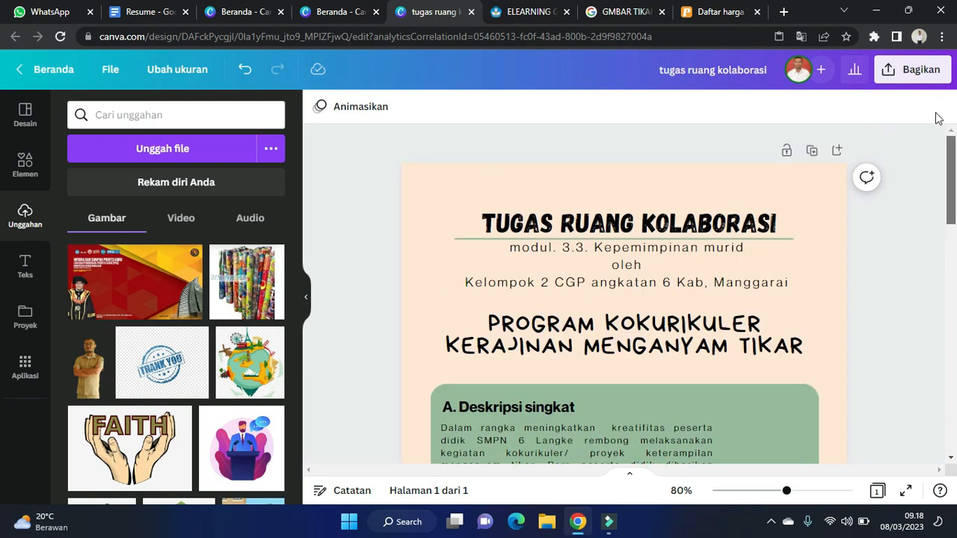
- Set the design's collaboration link access to Yang punya tautan and copy the sharing link
{"action": "left_click", "coordinate": [902, 78]}
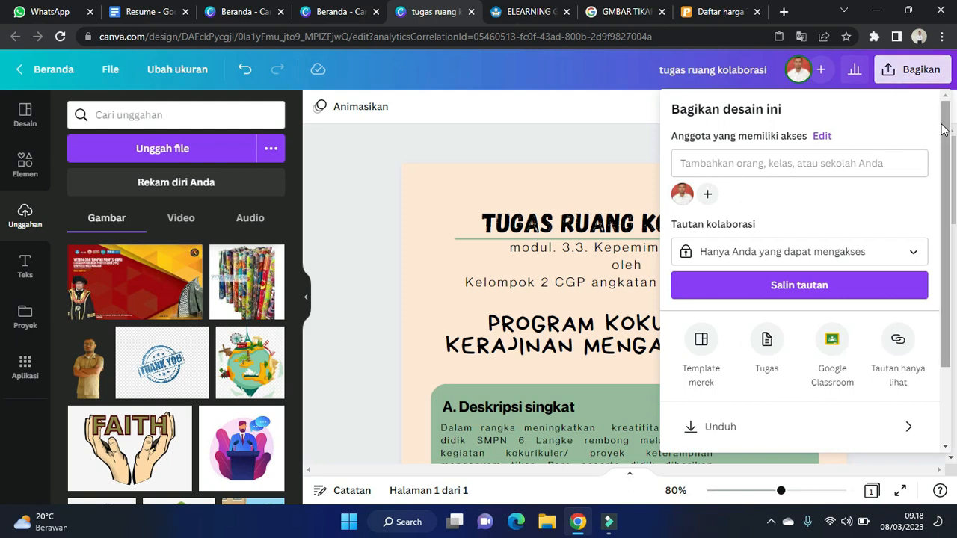
{"action": "left_click_drag", "start_coordinate": [943, 130], "coordinate": [944, 64]}
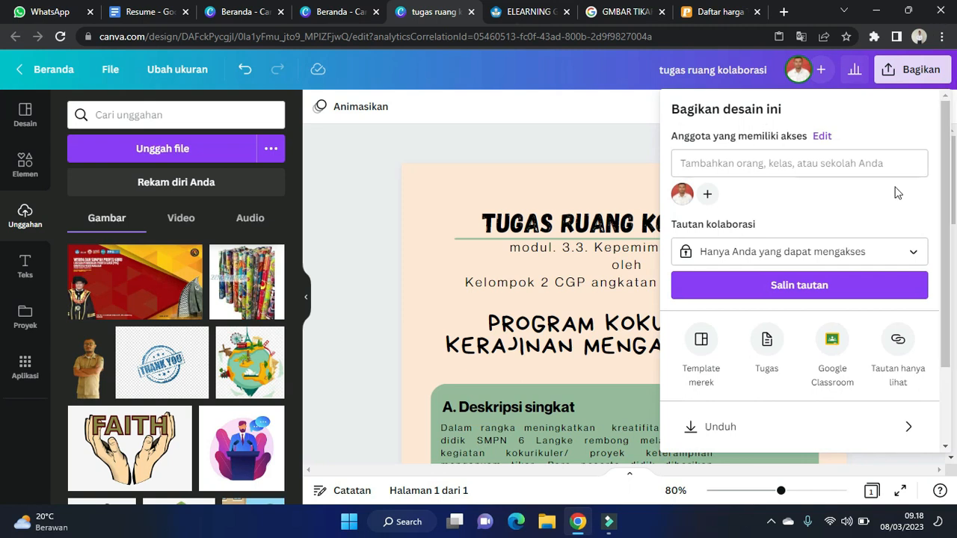
{"action": "left_click", "coordinate": [772, 173]}
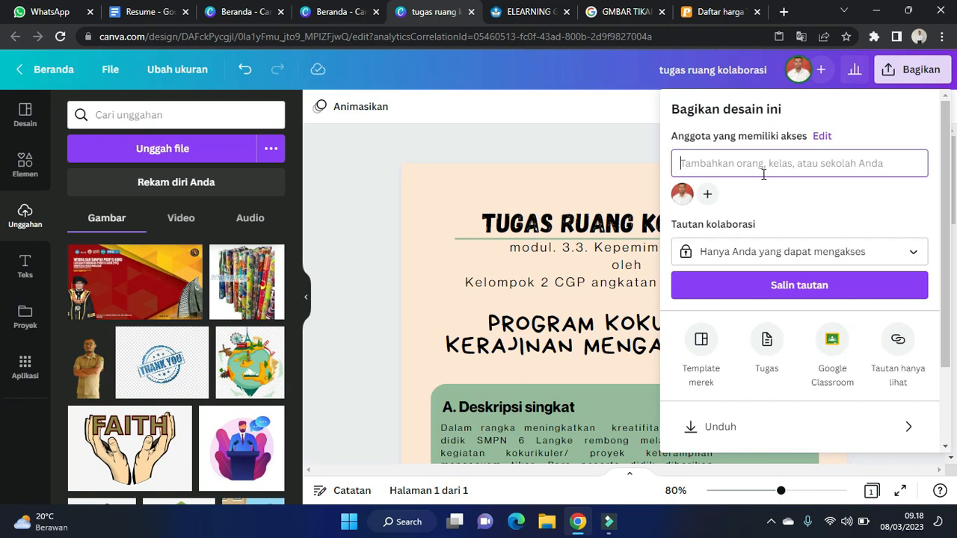
{"action": "left_click", "coordinate": [834, 265]}
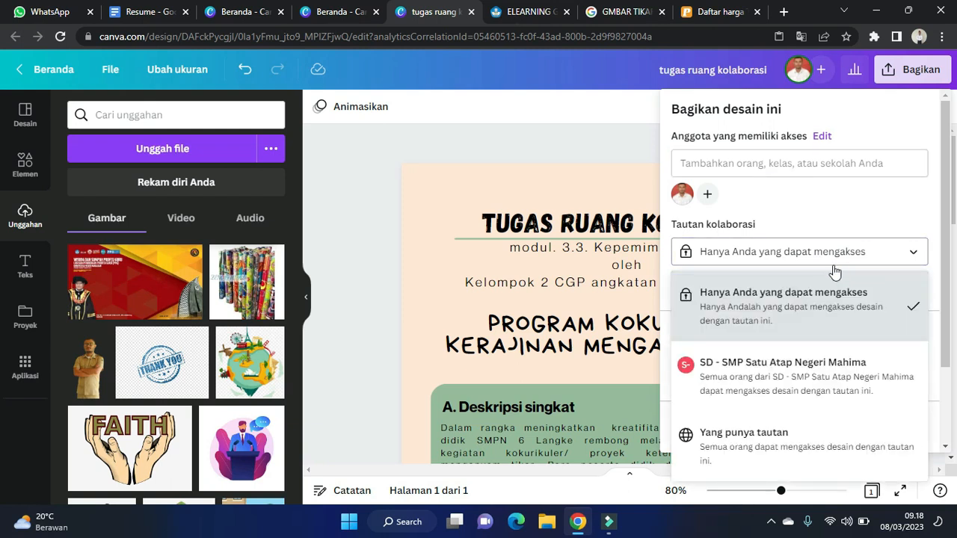
{"action": "left_click_drag", "start_coordinate": [945, 235], "coordinate": [945, 270]}
{"action": "left_click", "coordinate": [893, 215]}
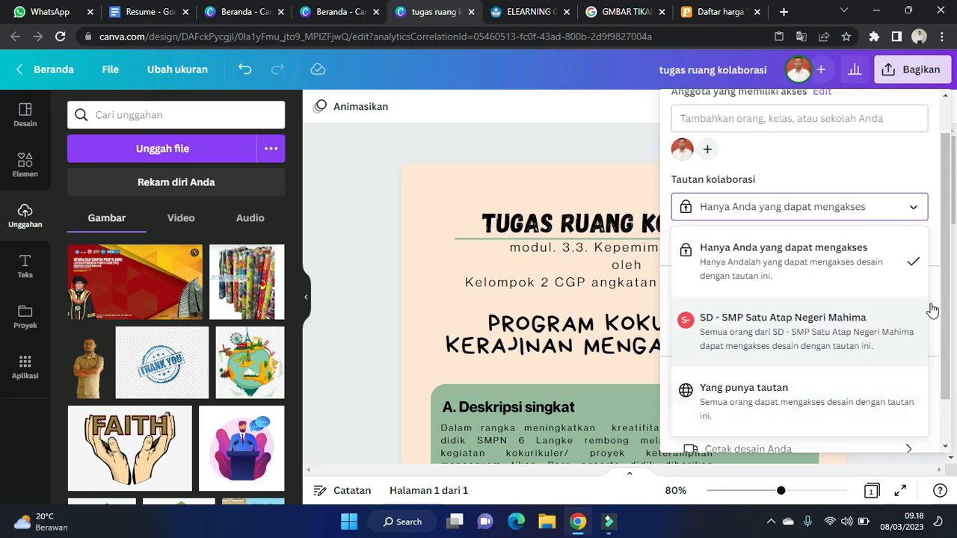
{"action": "left_click_drag", "start_coordinate": [944, 239], "coordinate": [955, 318]}
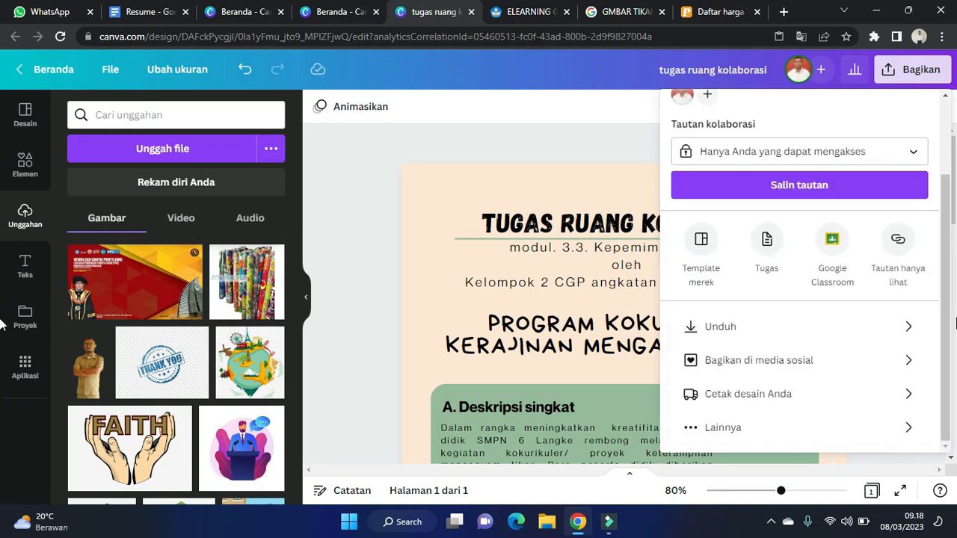
{"action": "left_click", "coordinate": [844, 159]}
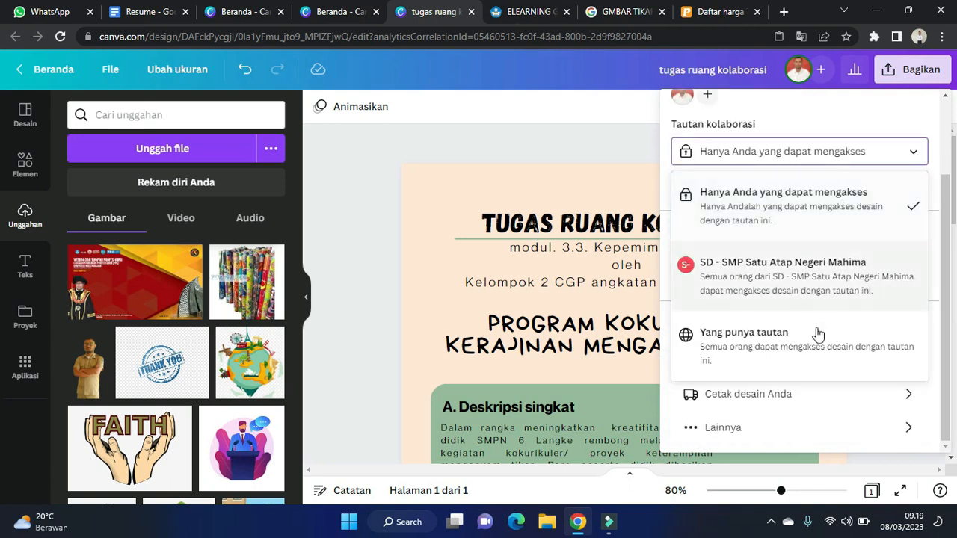
{"action": "left_click", "coordinate": [808, 348]}
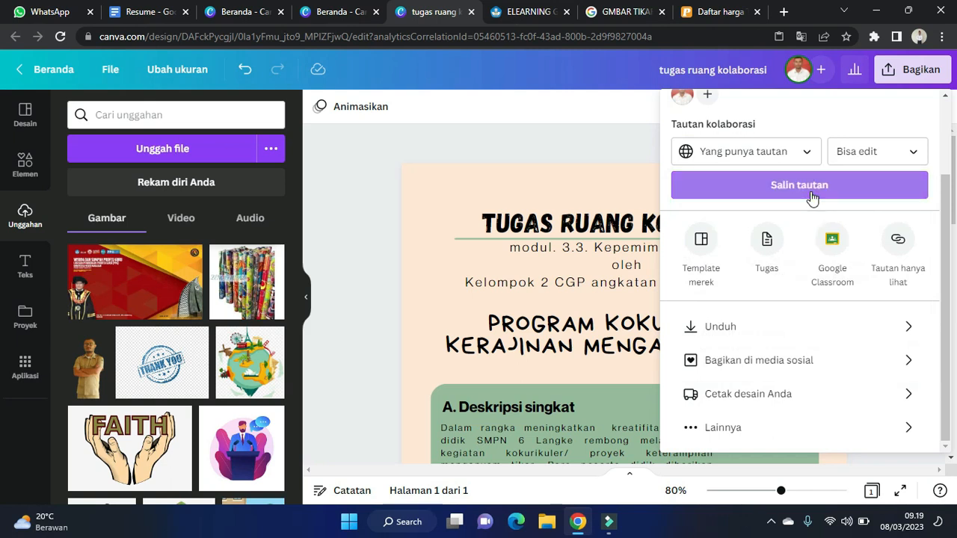
{"action": "left_click", "coordinate": [811, 195]}
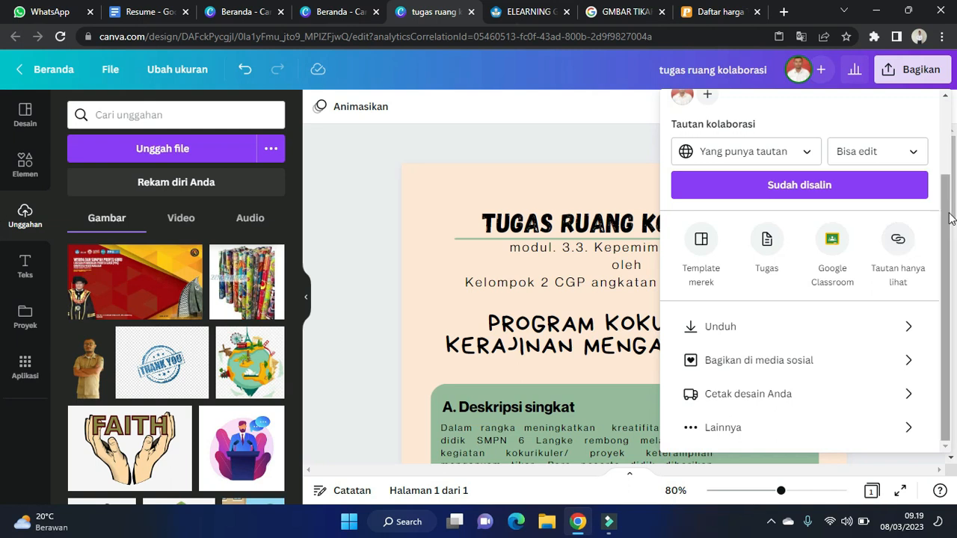
- Open the design's download settings and choose Cetak PDF as the file type
{"action": "left_click", "coordinate": [952, 142]}
{"action": "left_click_drag", "start_coordinate": [952, 142], "coordinate": [943, 263]}
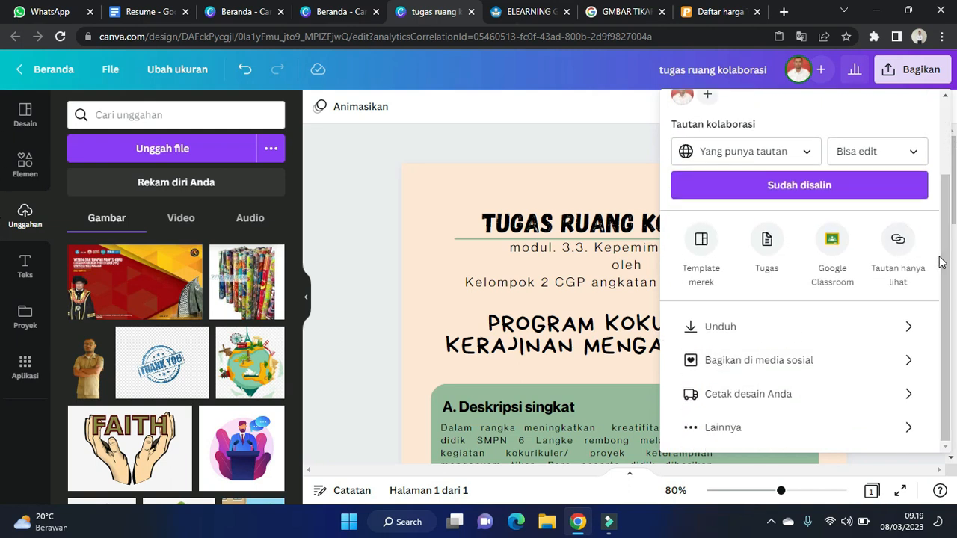
{"action": "left_click", "coordinate": [955, 195]}
{"action": "left_click_drag", "start_coordinate": [956, 200], "coordinate": [955, 212]}
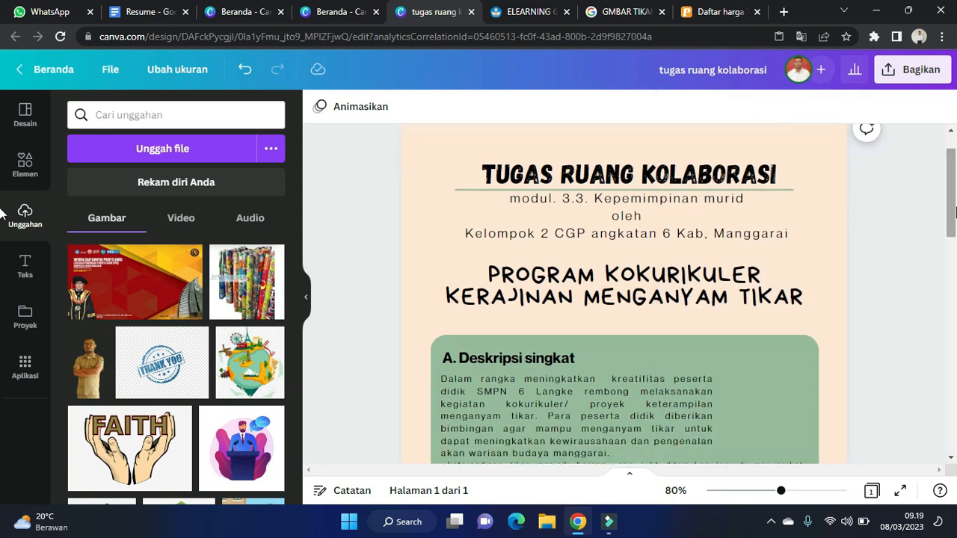
{"action": "left_click", "coordinate": [907, 81]}
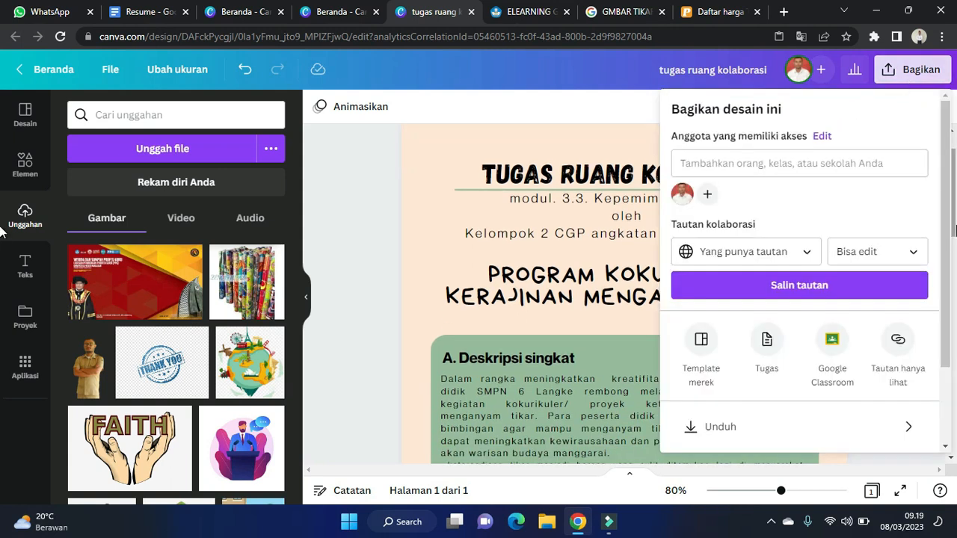
{"action": "scroll", "coordinate": [948, 217], "scroll_direction": "down", "scroll_amount": 2}
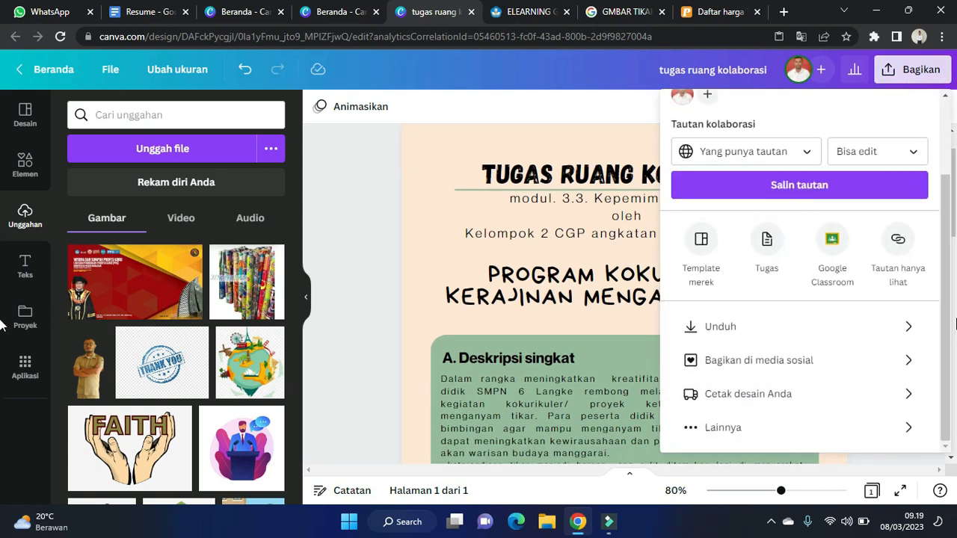
{"action": "left_click", "coordinate": [896, 343]}
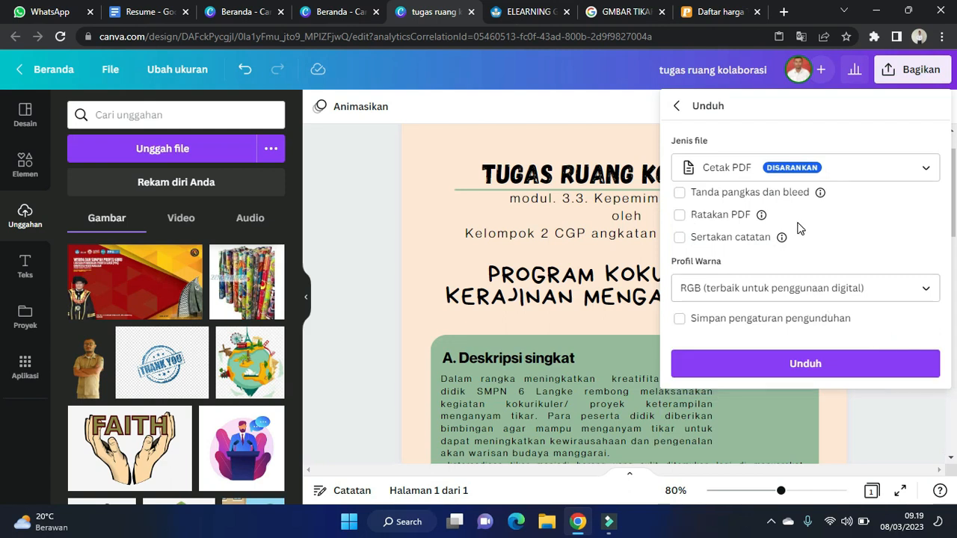
{"action": "left_click", "coordinate": [812, 172]}
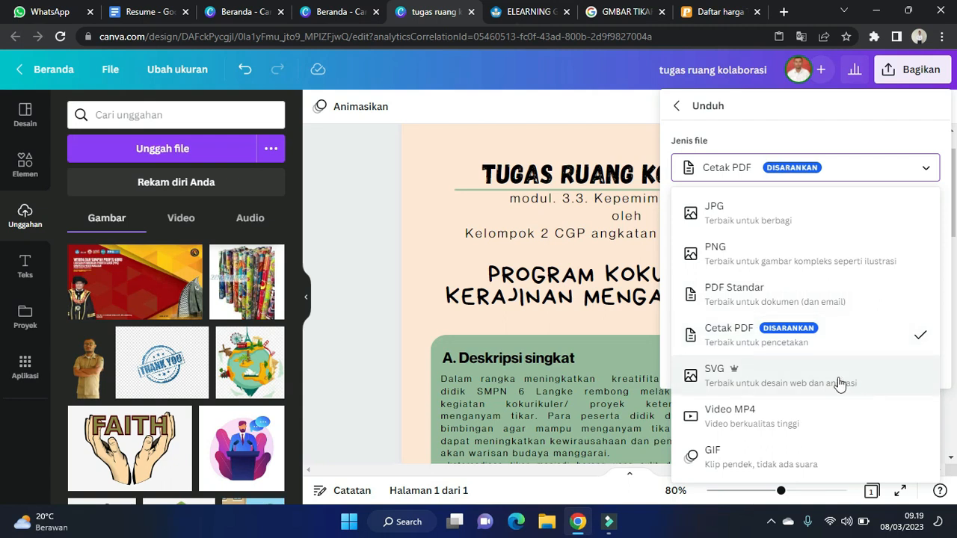
{"action": "left_click", "coordinate": [804, 340]}
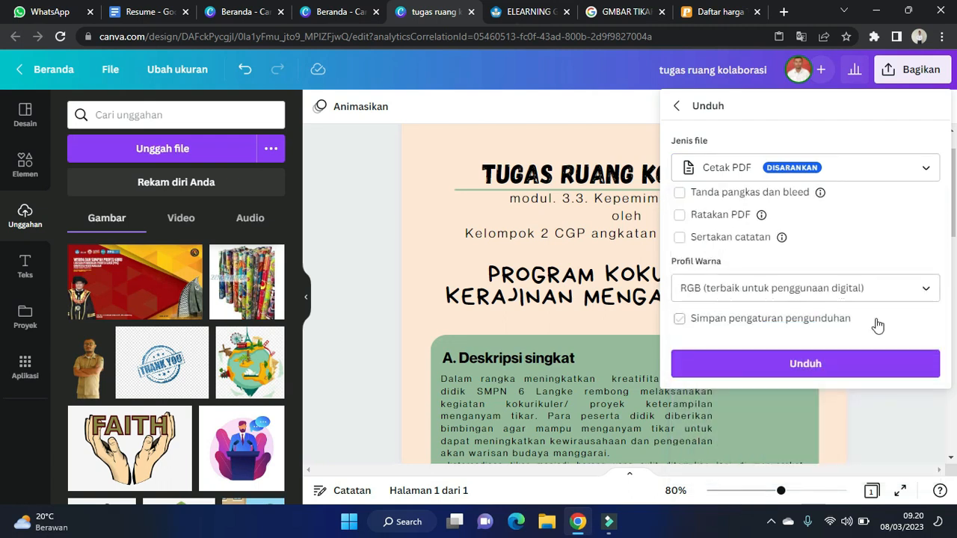
- Download the design and save it as tugas ruang kolaborasi.pdf in Downloads\Documents
{"action": "left_click", "coordinate": [680, 319]}
{"action": "left_click", "coordinate": [683, 321]}
{"action": "left_click", "coordinate": [684, 320]}
{"action": "left_click", "coordinate": [848, 364]}
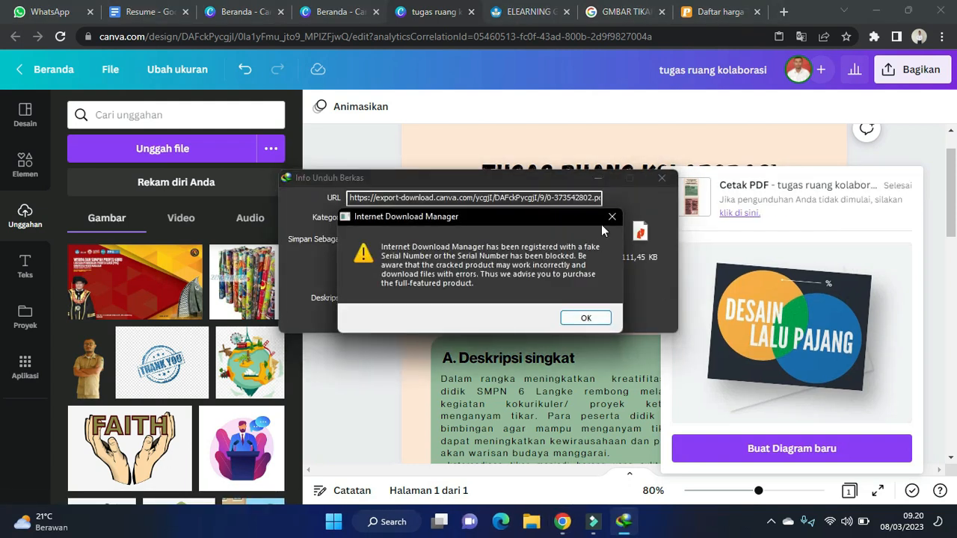
{"action": "left_click", "coordinate": [610, 219]}
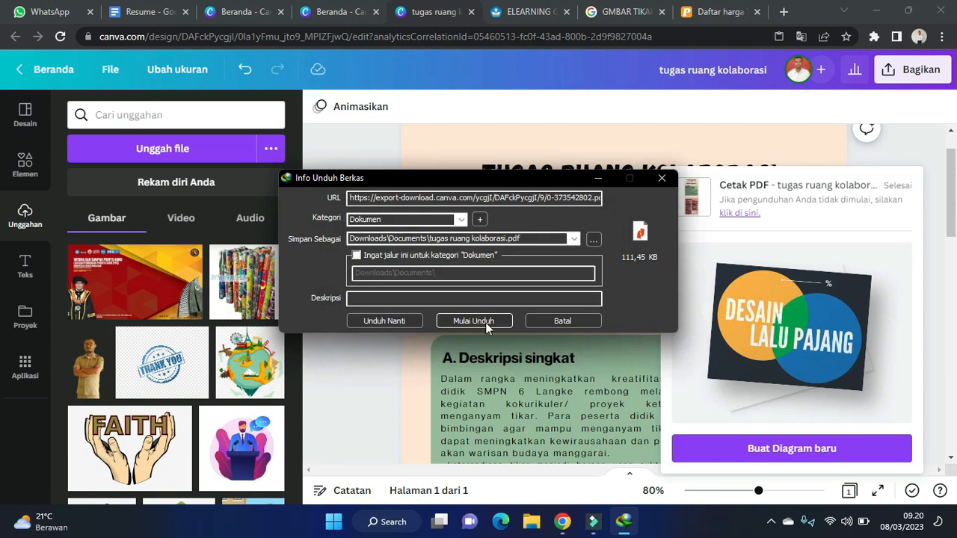
{"action": "left_click", "coordinate": [485, 322]}
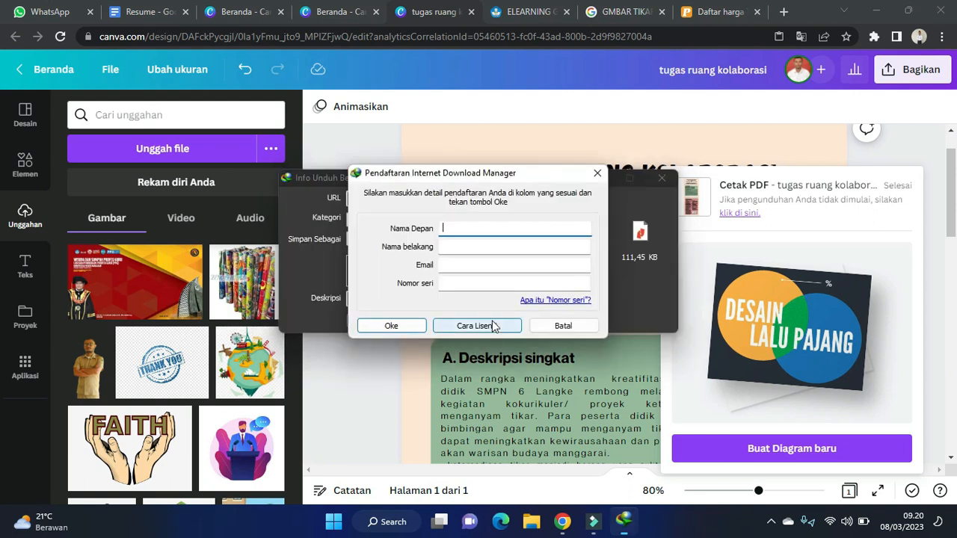
{"action": "left_click", "coordinate": [572, 324]}
{"action": "left_click", "coordinate": [484, 320]}
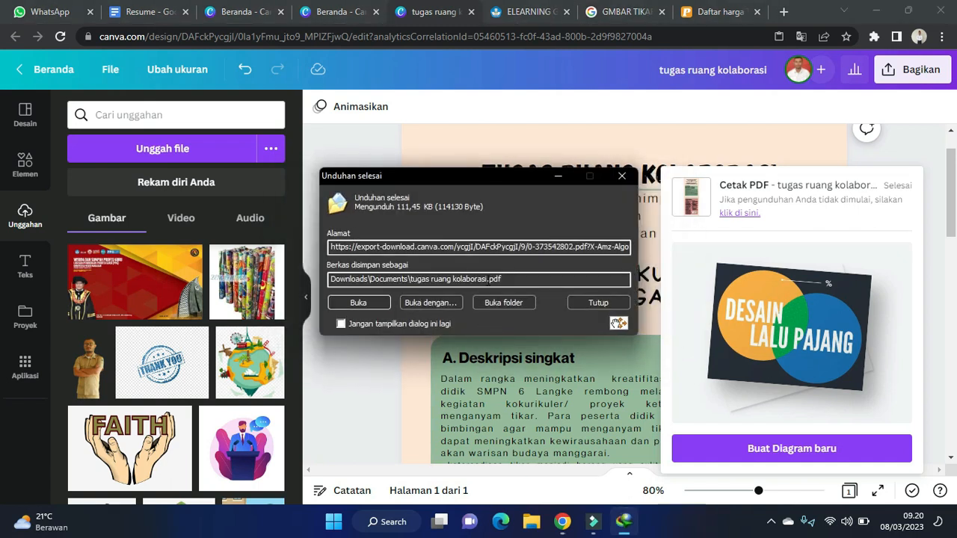
- Open the downloaded tugas ruang kolaborasi PDF from its folder in a maximized Nitro Pro window and look through the page
{"action": "left_click", "coordinate": [529, 303]}
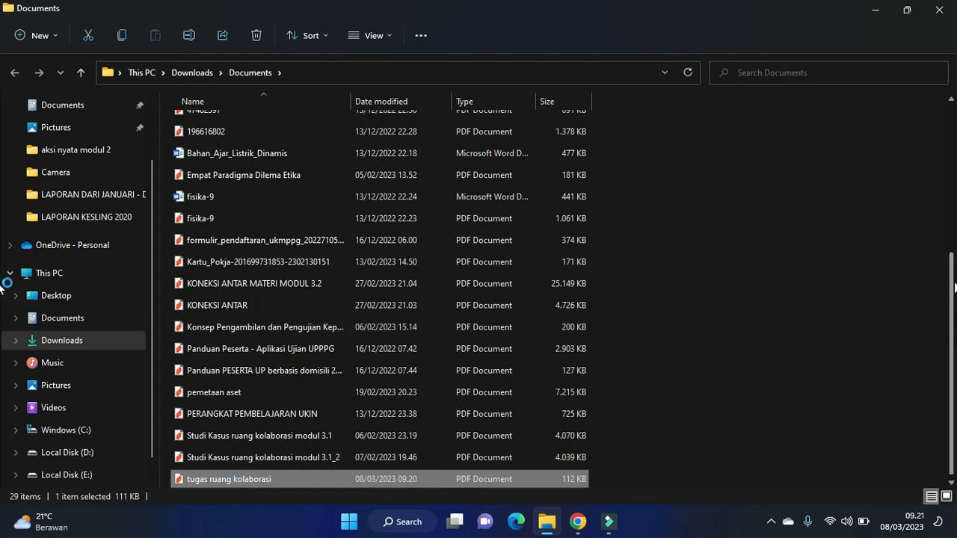
{"action": "scroll", "coordinate": [949, 194], "scroll_direction": "up", "scroll_amount": 1}
{"action": "key", "text": "Return"}
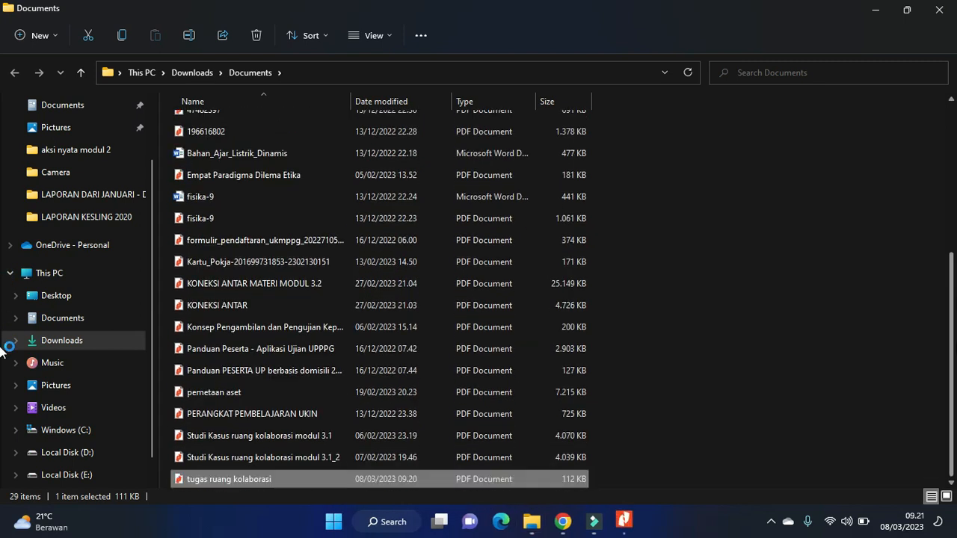
{"action": "left_click", "coordinate": [621, 529]}
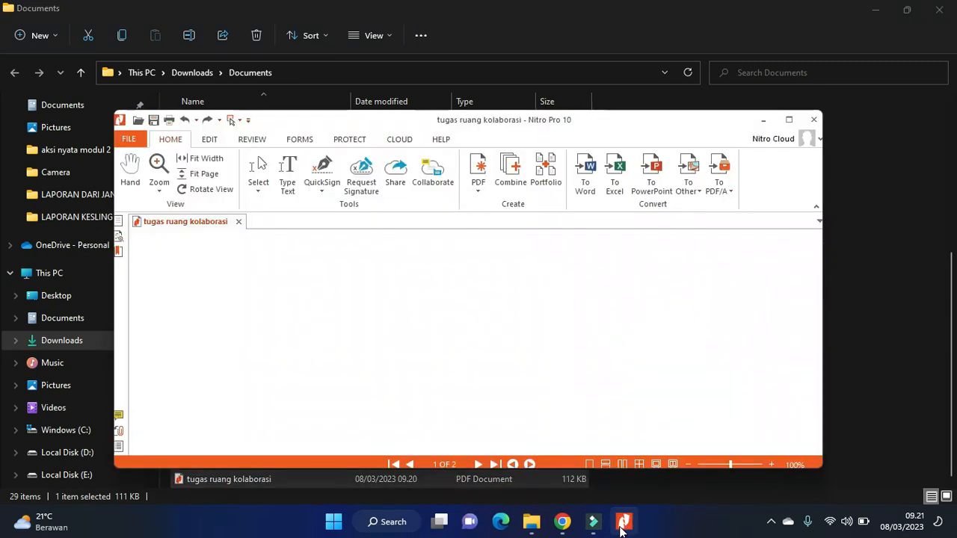
{"action": "left_click", "coordinate": [789, 119]}
{"action": "left_click", "coordinate": [77, 111]}
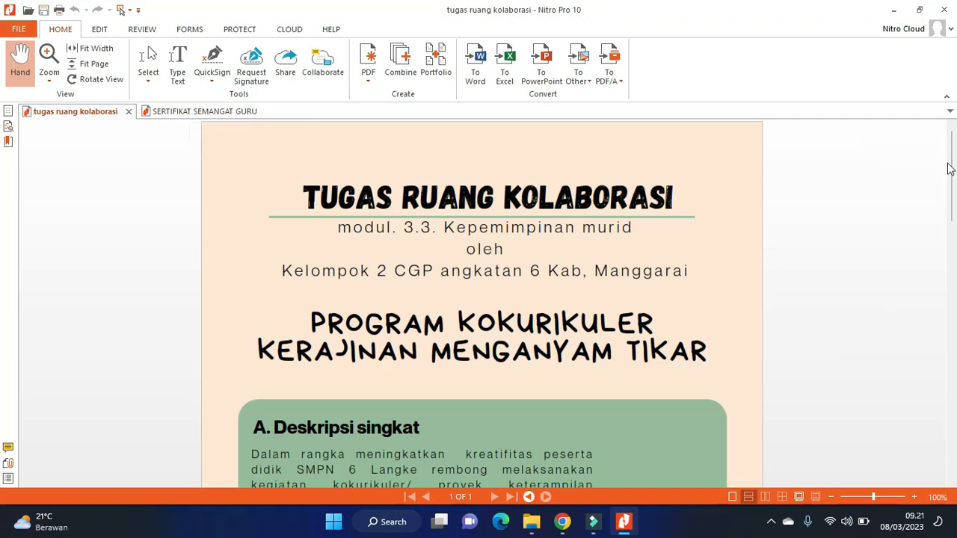
{"action": "scroll", "coordinate": [3, 166], "scroll_direction": "down", "scroll_amount": 4}
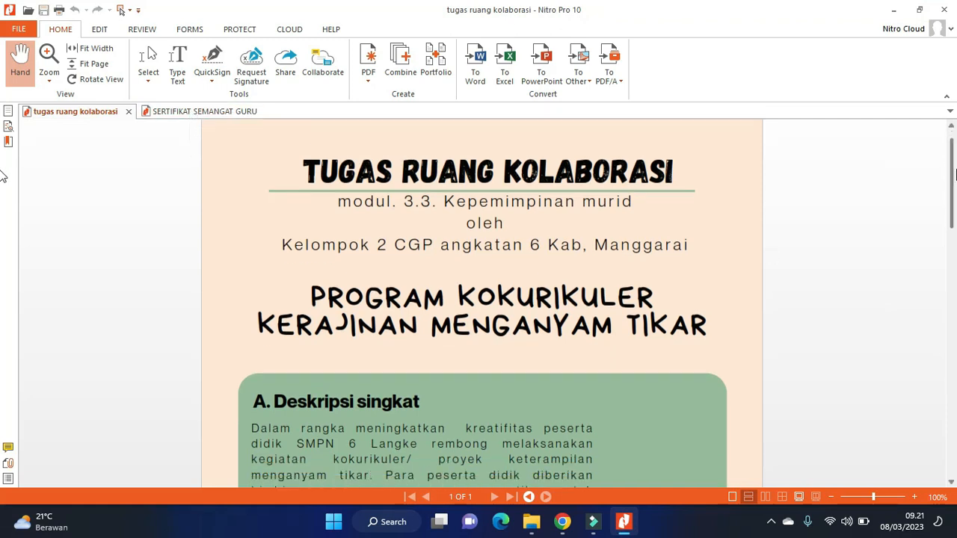
{"action": "scroll", "coordinate": [2, 265], "scroll_direction": "down", "scroll_amount": 20}
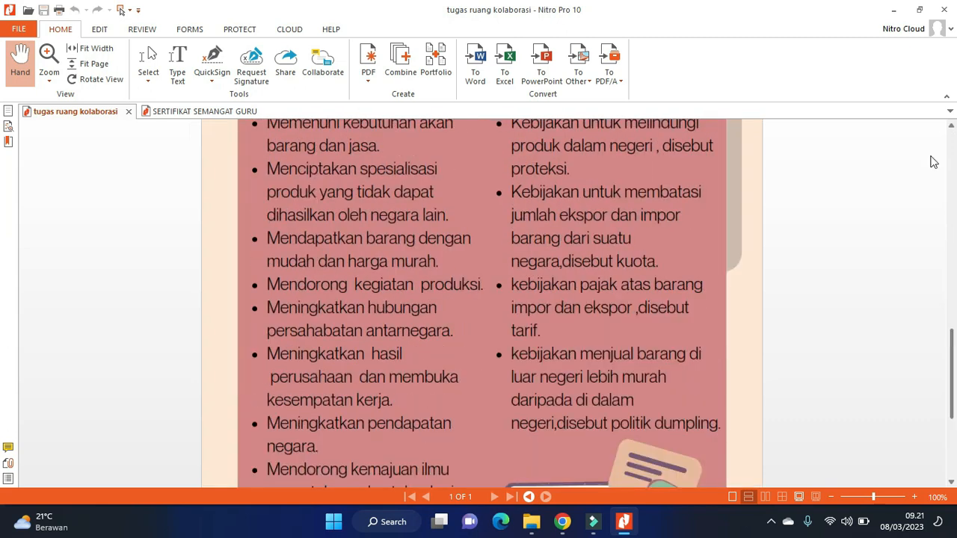
- Close all open PDF documents in Nitro Pro and return to the Canva design in Chrome
{"action": "left_click_drag", "start_coordinate": [933, 161], "coordinate": [943, 9]}
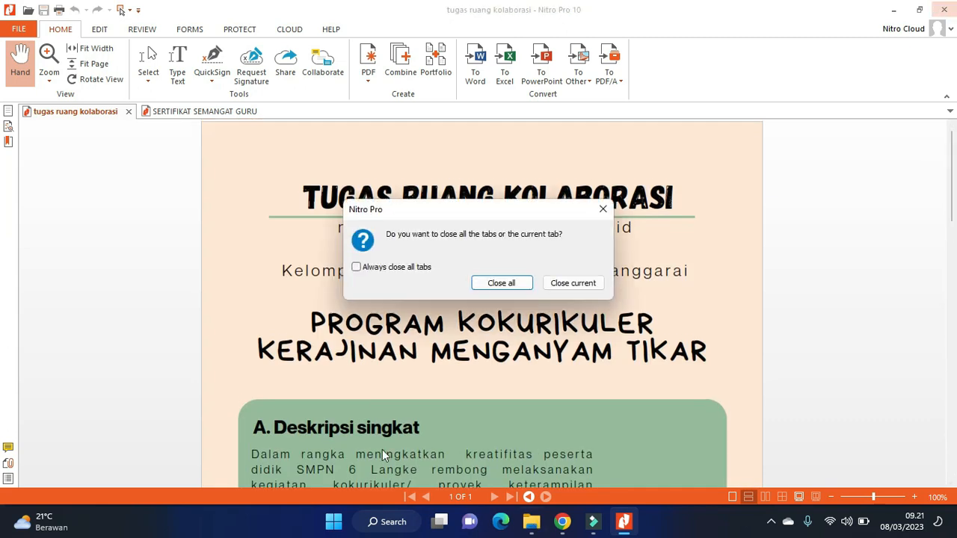
{"action": "left_click", "coordinate": [500, 281]}
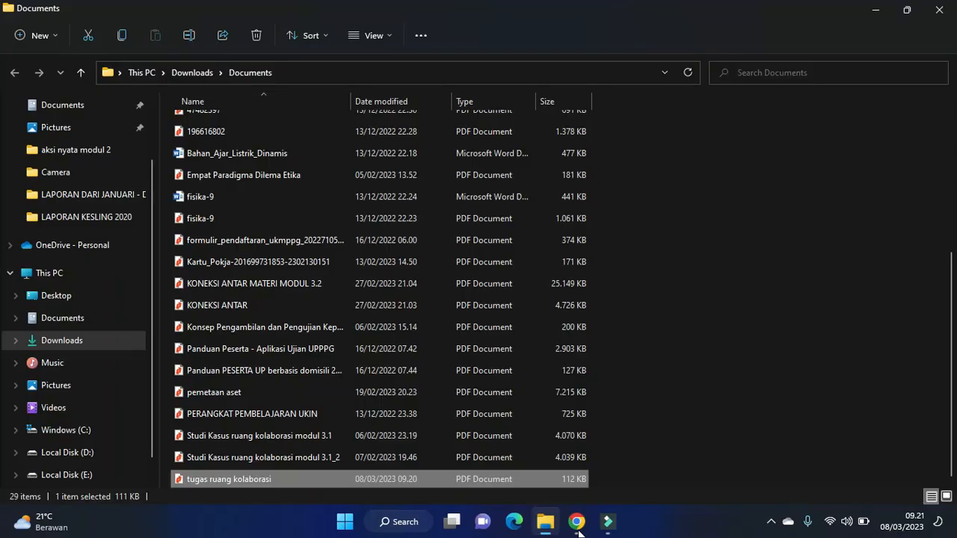
{"action": "left_click", "coordinate": [578, 521]}
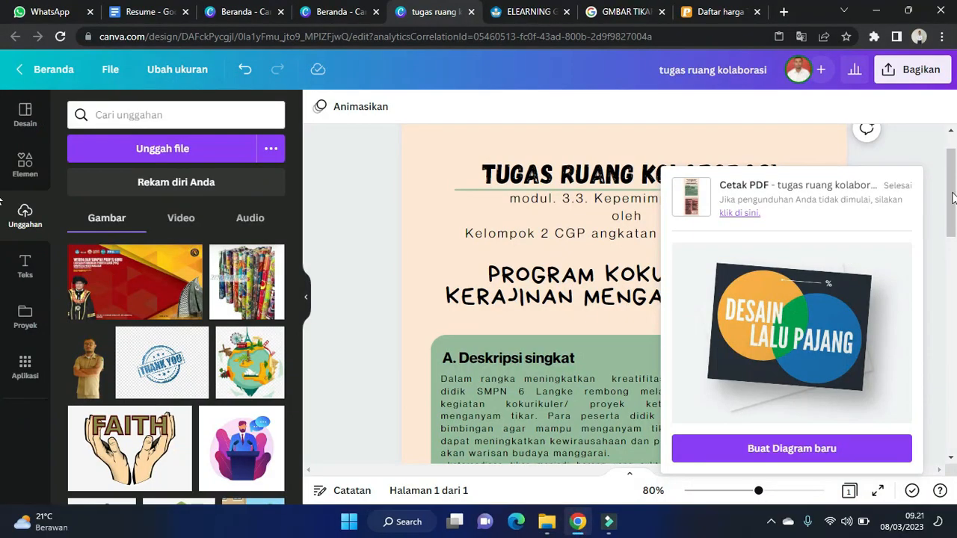
{"action": "left_click_drag", "start_coordinate": [954, 199], "coordinate": [955, 215]}
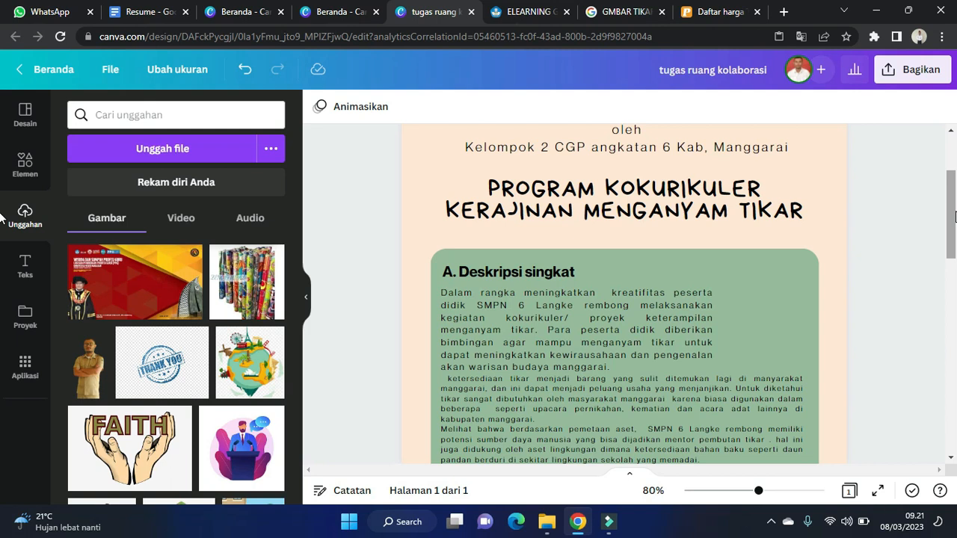
- Leave the design for the Canva home page and look through the recent designs under Desain terakhir
{"action": "left_click", "coordinate": [50, 70]}
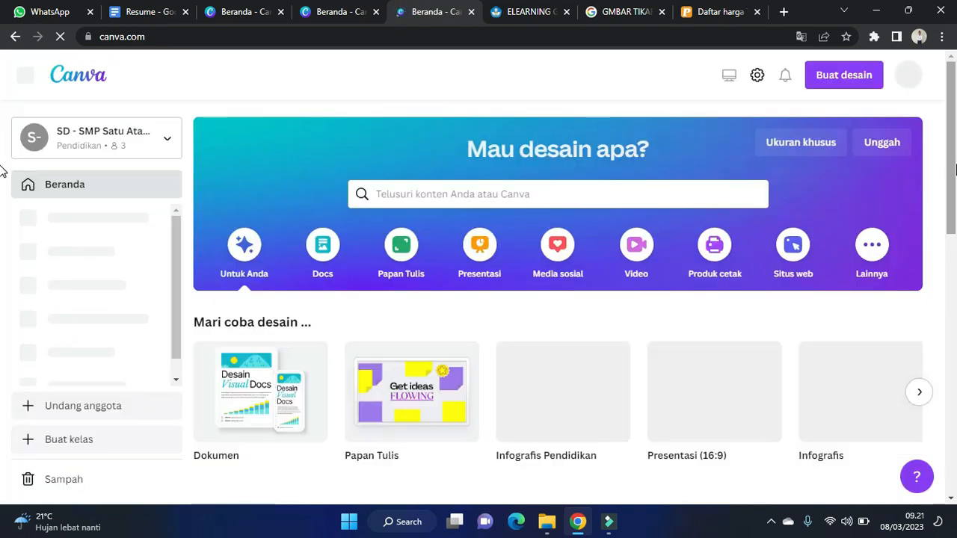
{"action": "scroll", "coordinate": [3, 217], "scroll_direction": "down", "scroll_amount": 2}
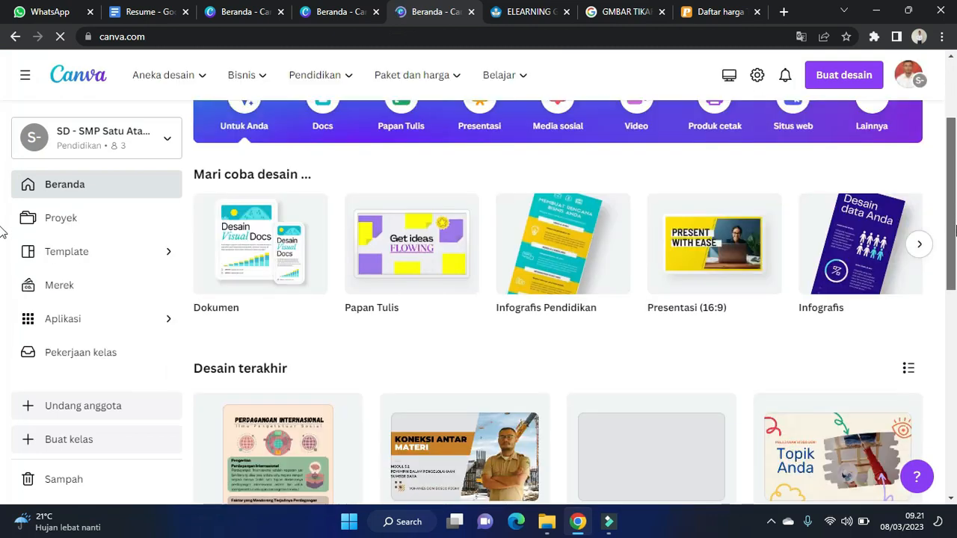
{"action": "scroll", "coordinate": [3, 314], "scroll_direction": "down", "scroll_amount": 4}
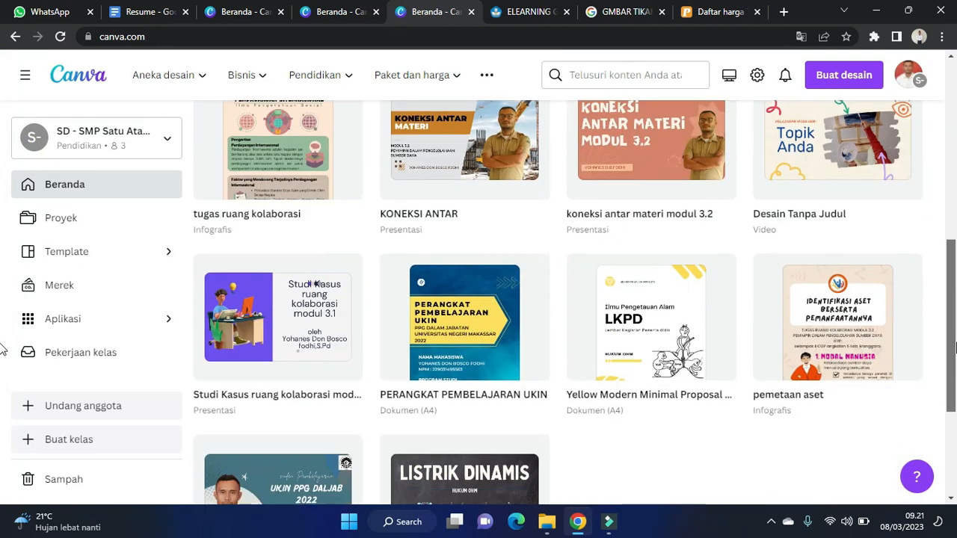
{"action": "scroll", "coordinate": [951, 305], "scroll_direction": "up", "scroll_amount": 2}
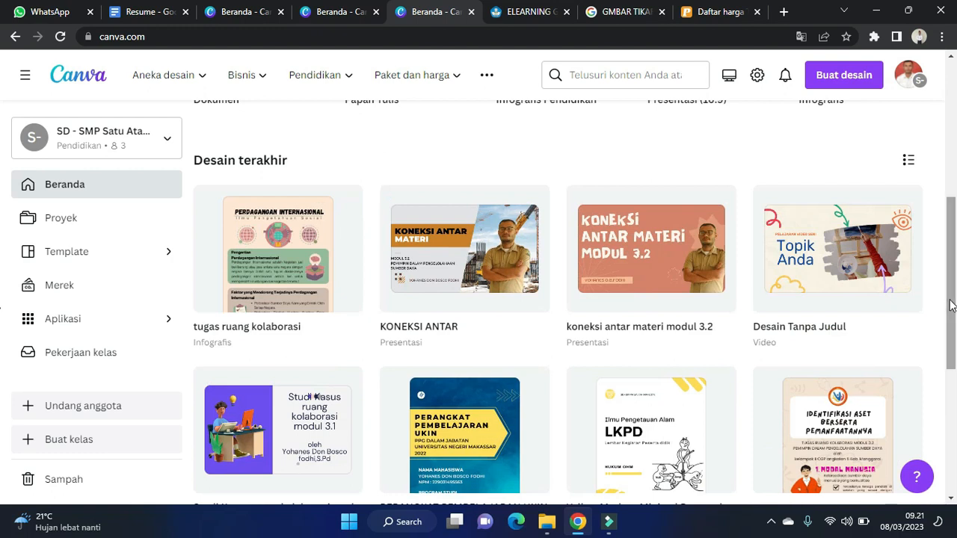
{"action": "left_click_drag", "start_coordinate": [951, 305], "coordinate": [953, 365]}
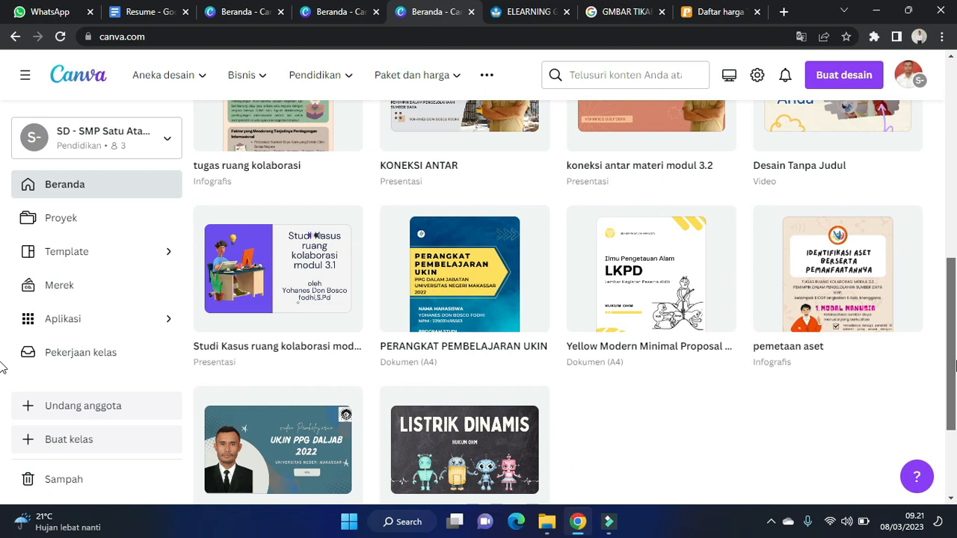
{"action": "left_click_drag", "start_coordinate": [954, 365], "coordinate": [954, 412]}
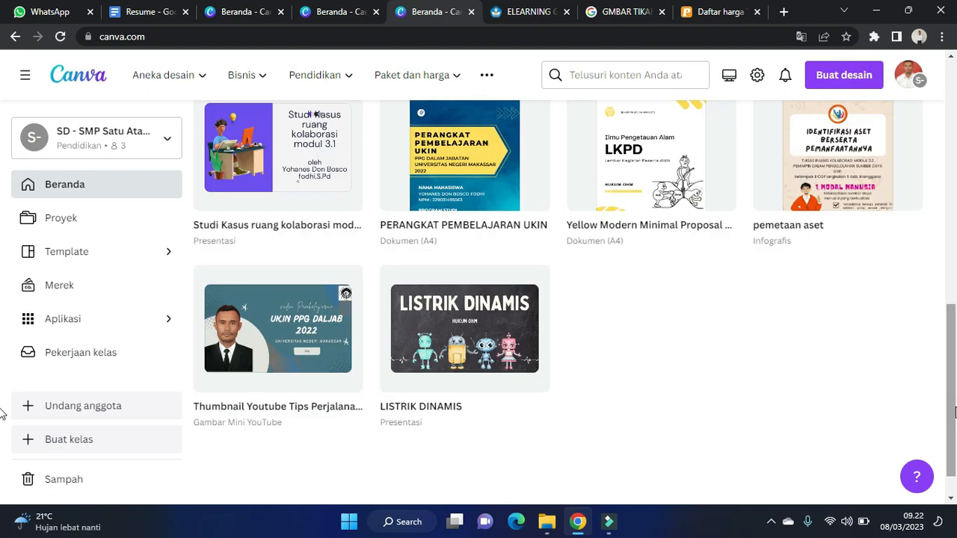